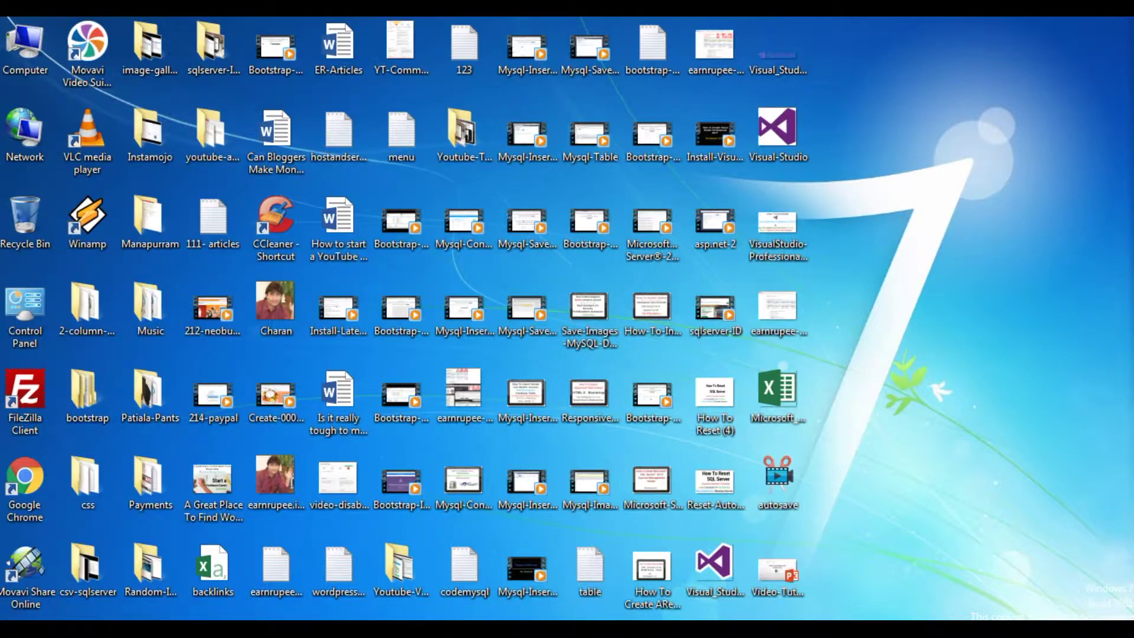
- Launch Excel 2016 from the Windows 7 Start menu's All Programs list
key("super")
left_click(34, 567)
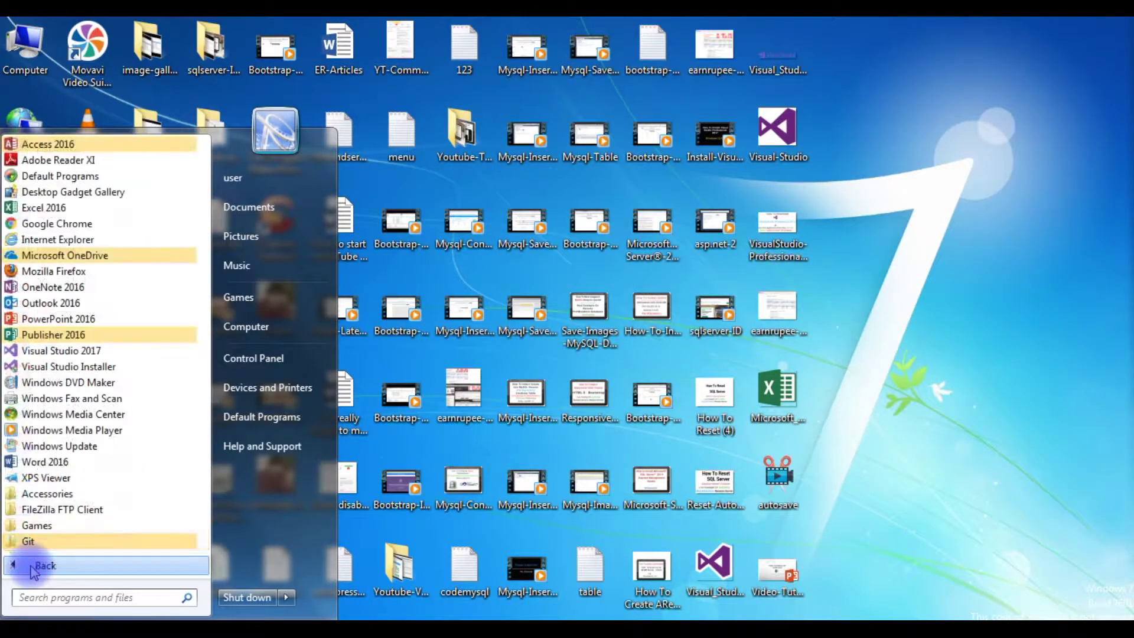
left_click(49, 208)
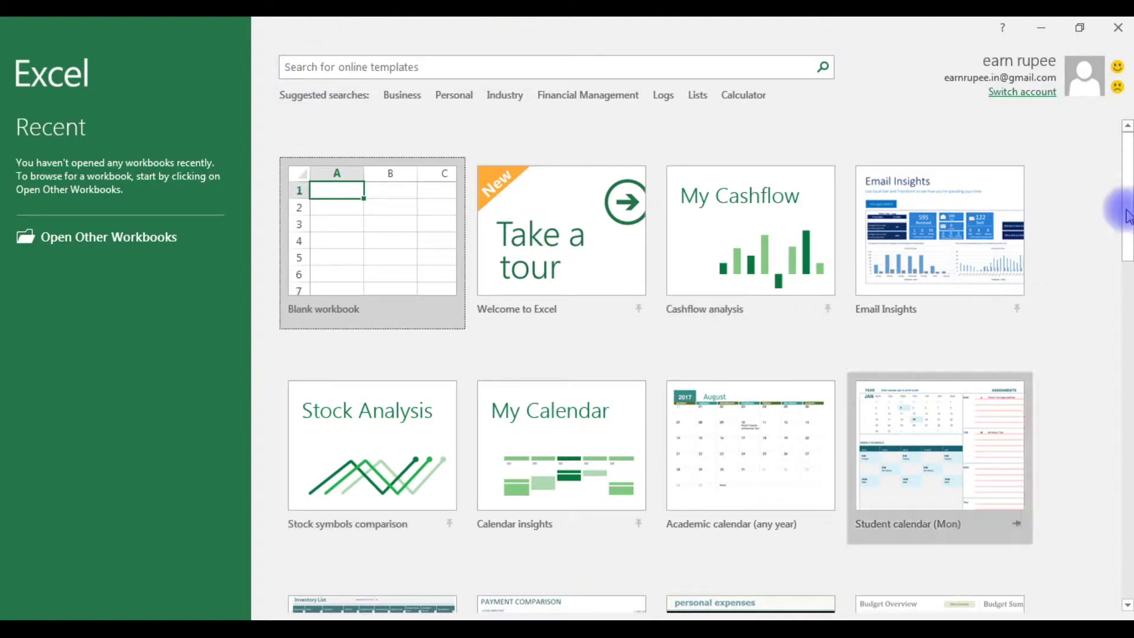
- Scroll through the template gallery, then create a Blank workbook
mouse_move(1121, 185)
left_mouse_down()
mouse_move(1128, 481)
mouse_move(1125, 177)
left_mouse_up()
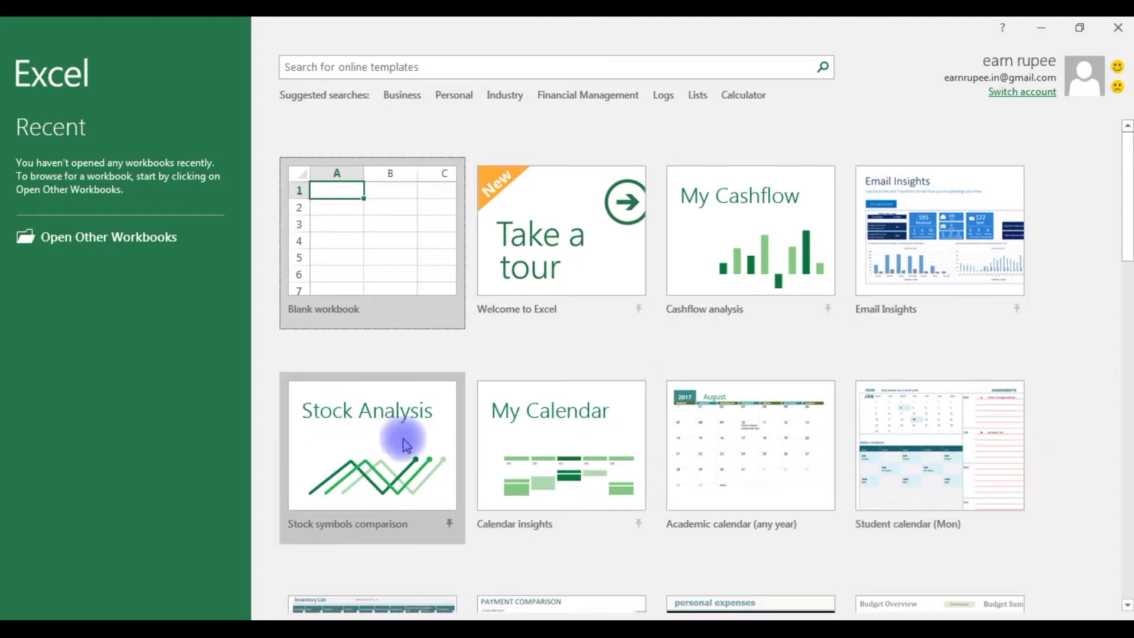
scroll(539, 437, "down", 3)
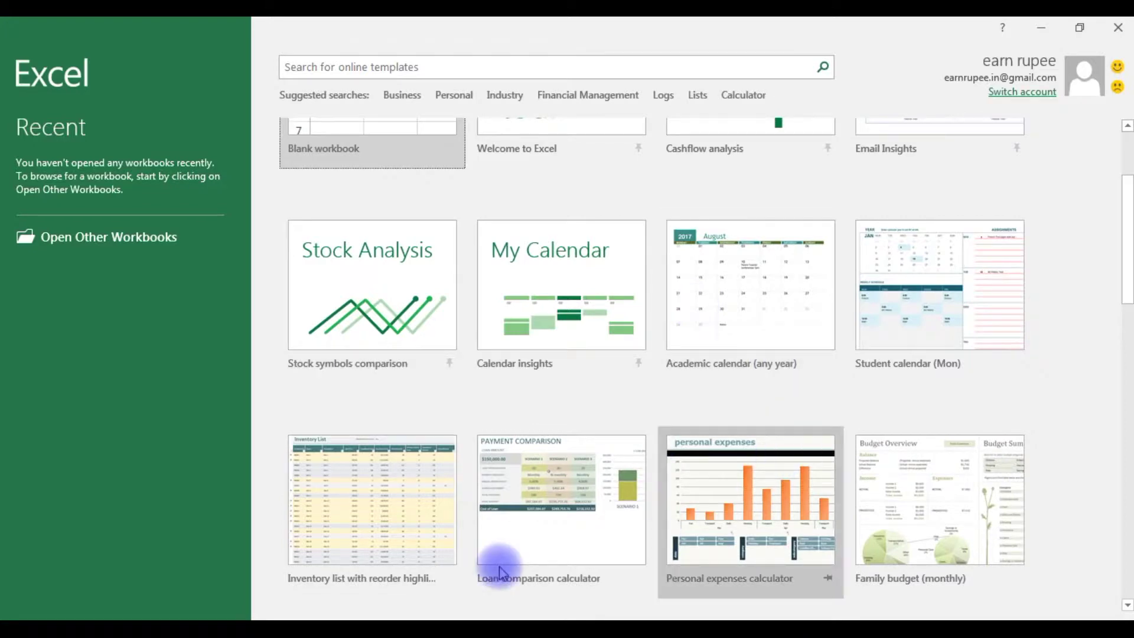
scroll(875, 408, "up", 3)
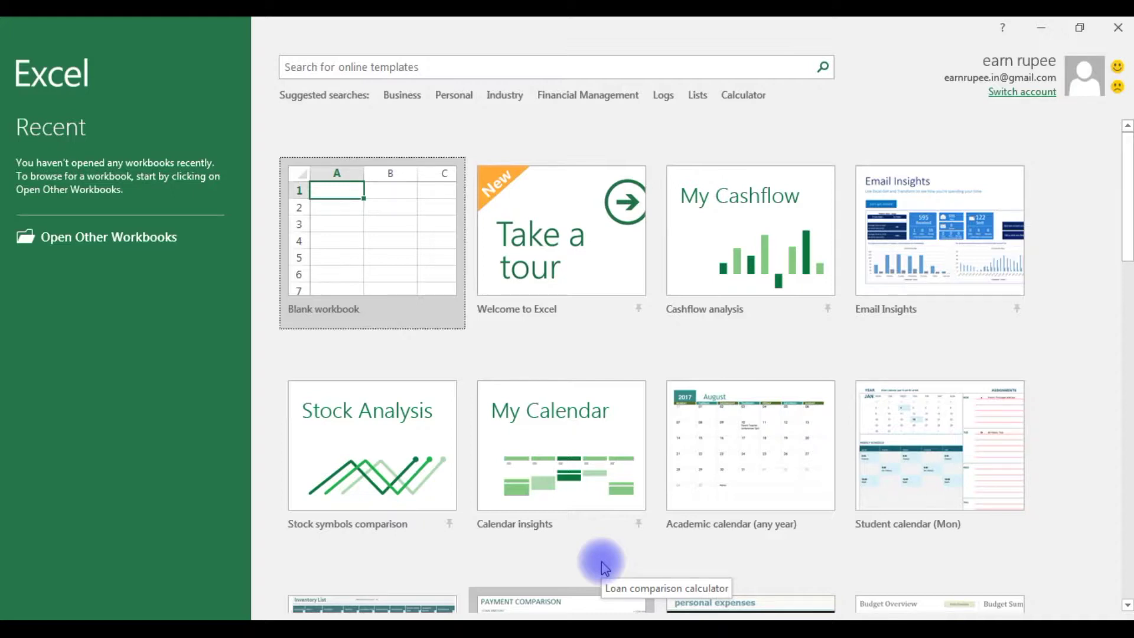
left_click(359, 239)
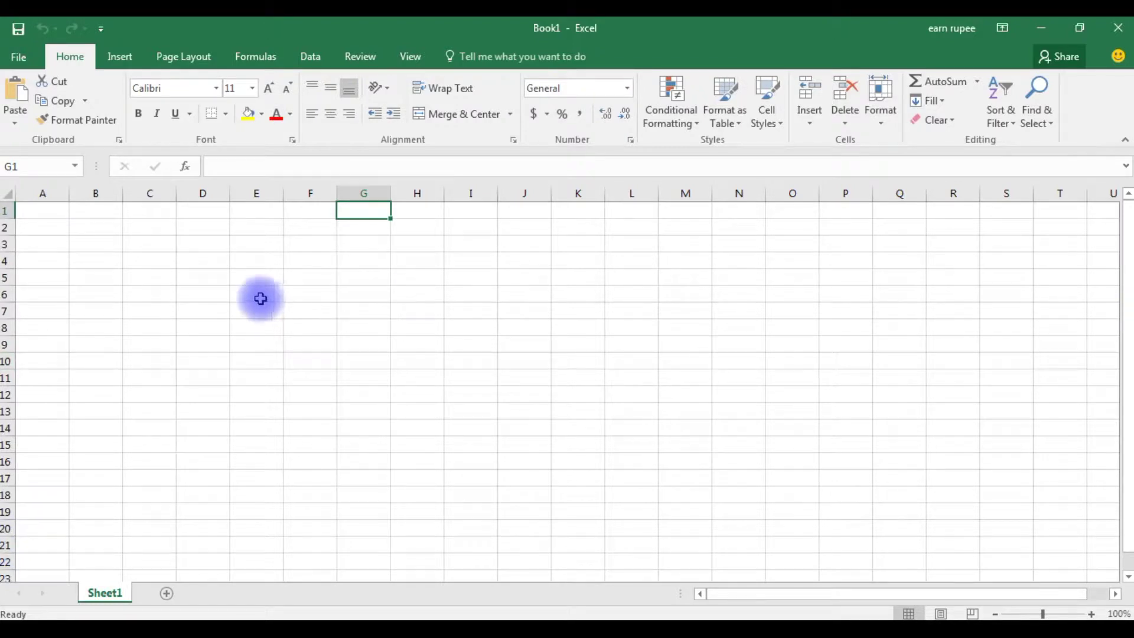
- Select cells E5, F6 and C3, checking C3's reference in the Name Box
left_click(243, 282)
left_click_drag(243, 285, 303, 301)
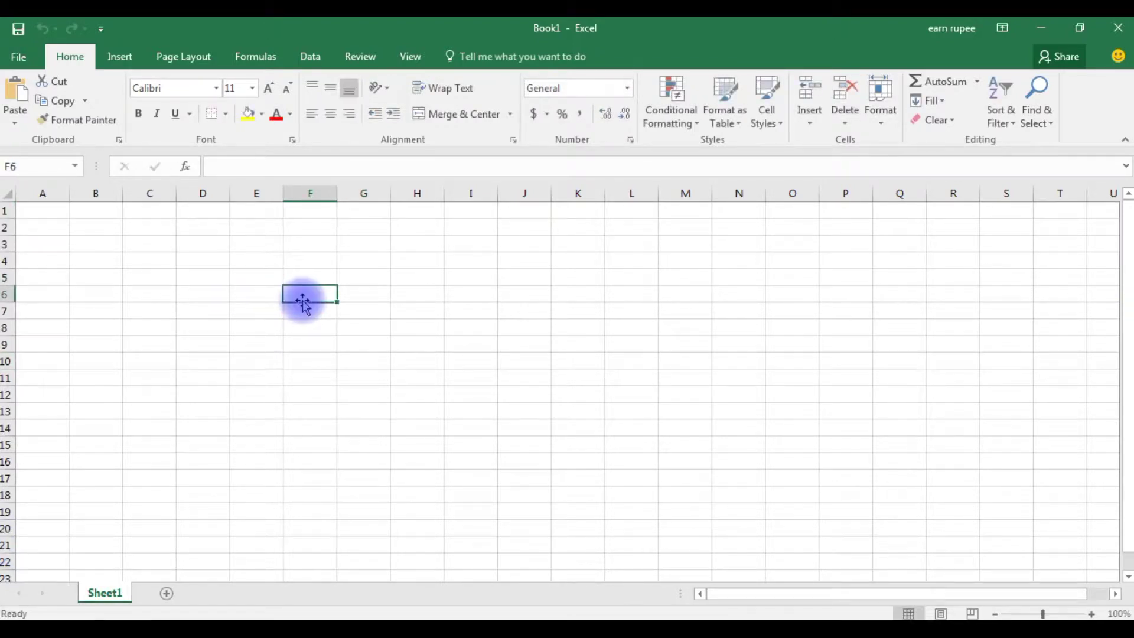
left_click(142, 243)
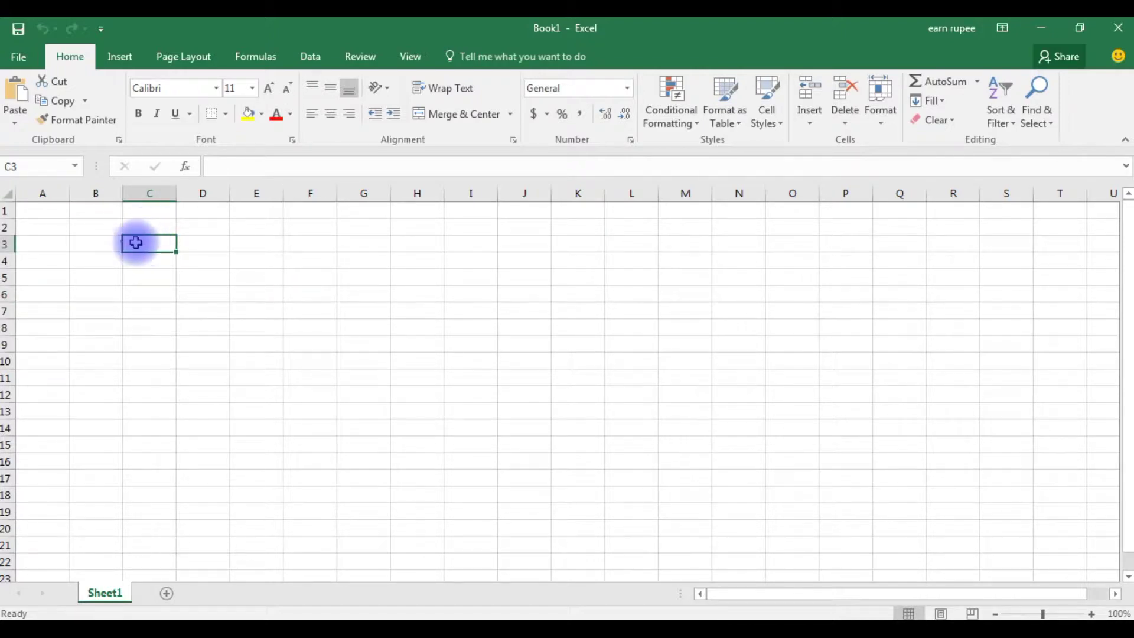
left_click(10, 168)
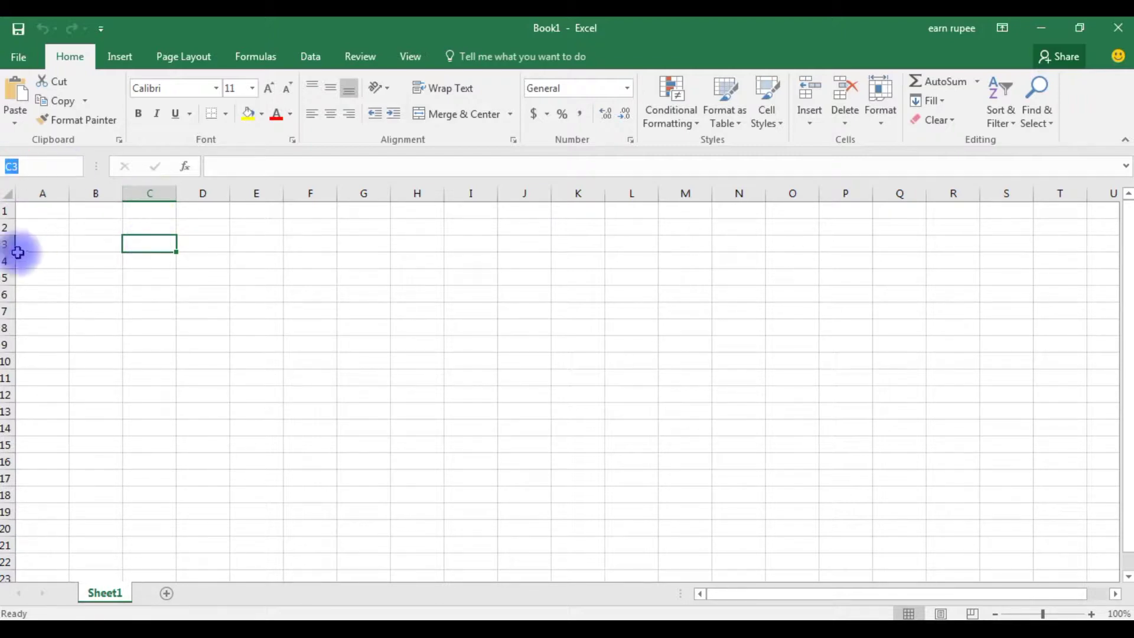
left_click(161, 246)
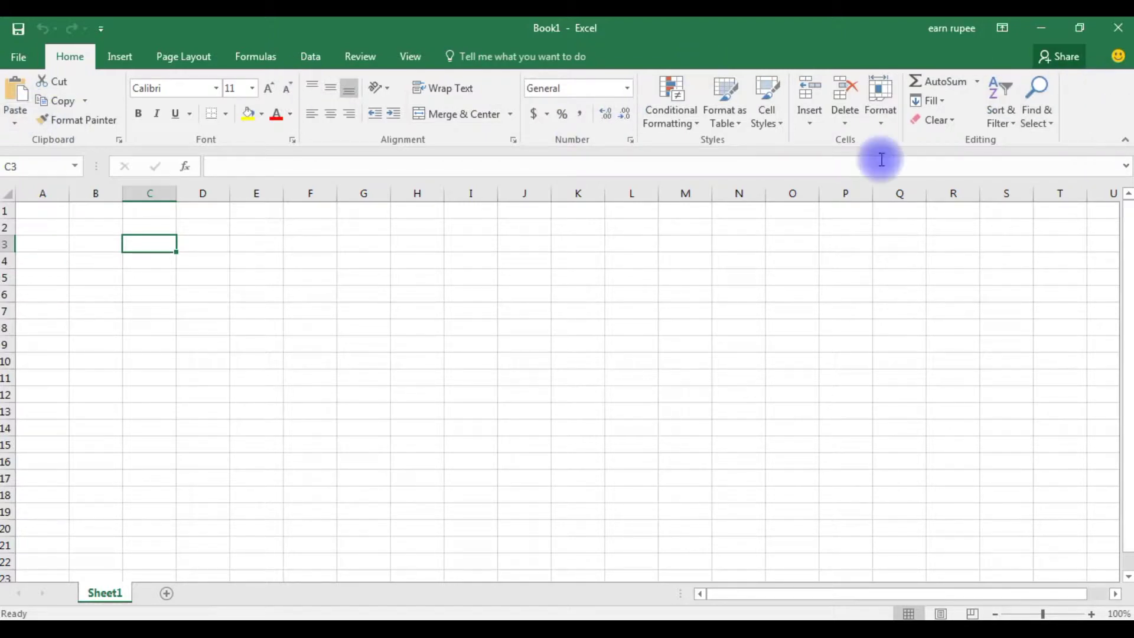
- View the Insert ribbon commands, then return to Home and cell C3
left_click(118, 56)
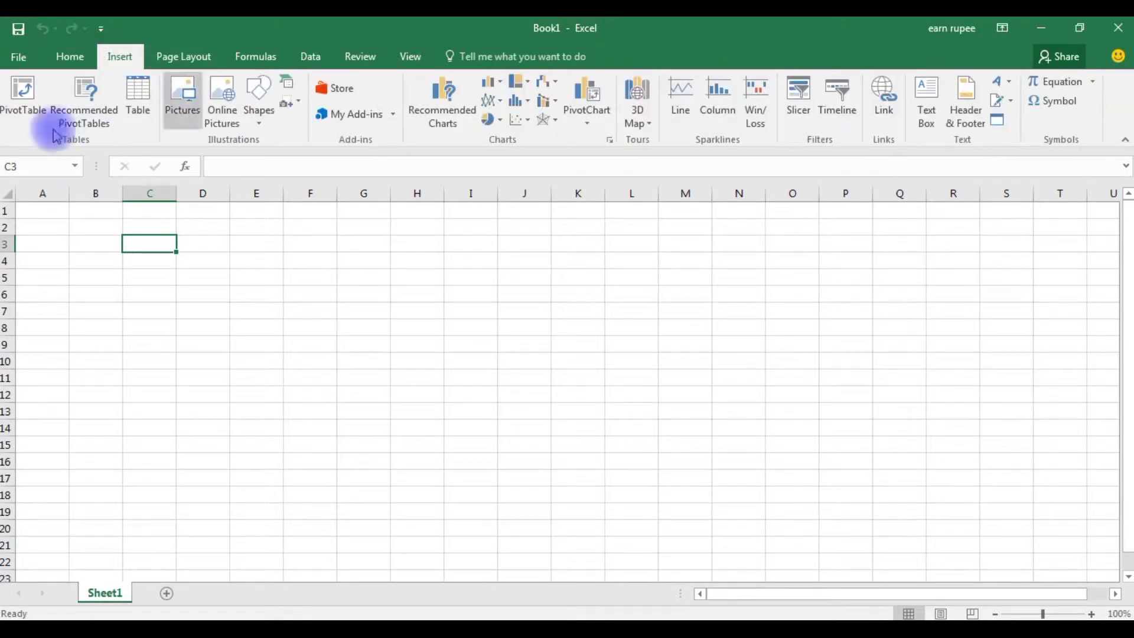
left_click(71, 57)
left_click(158, 253)
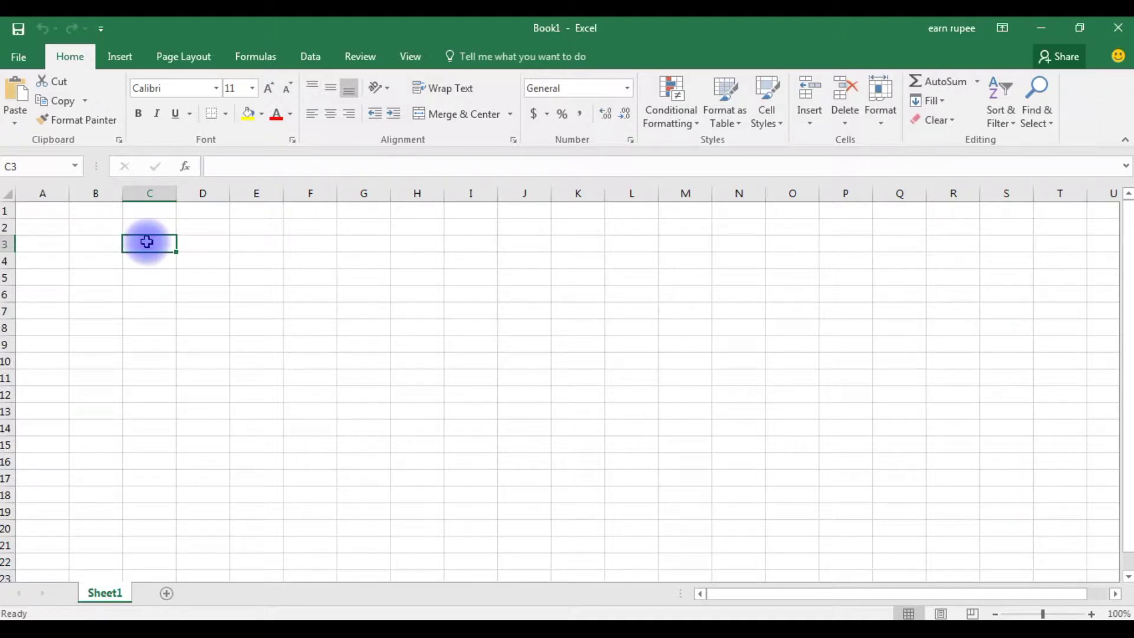
- Enter 456 in C3 and abc in E3
type("5")
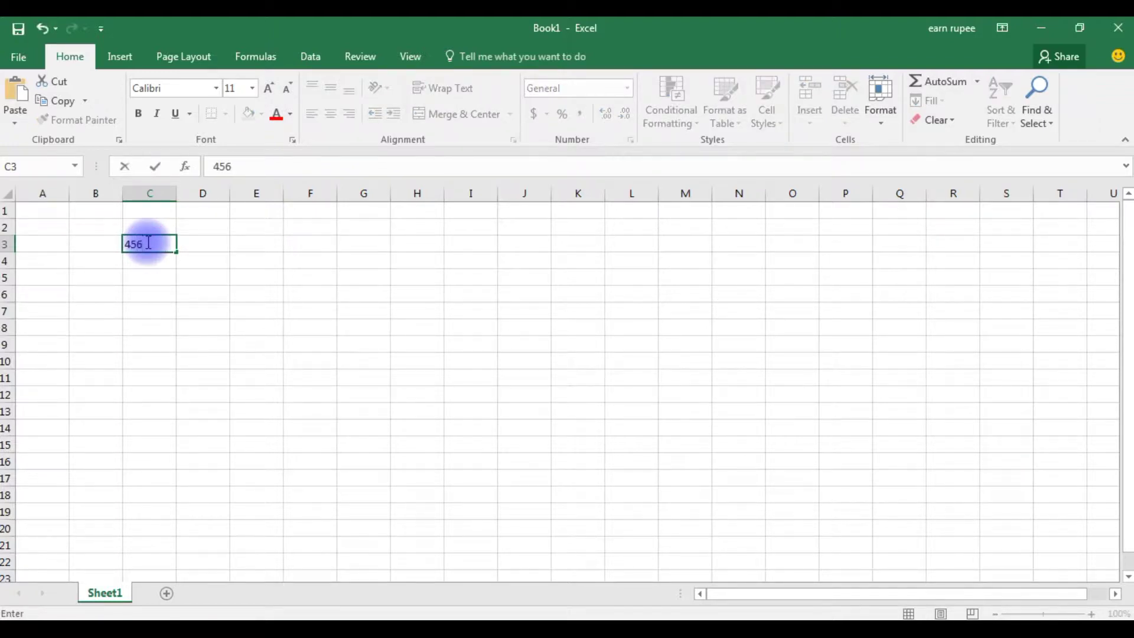
type("6")
left_click(243, 244)
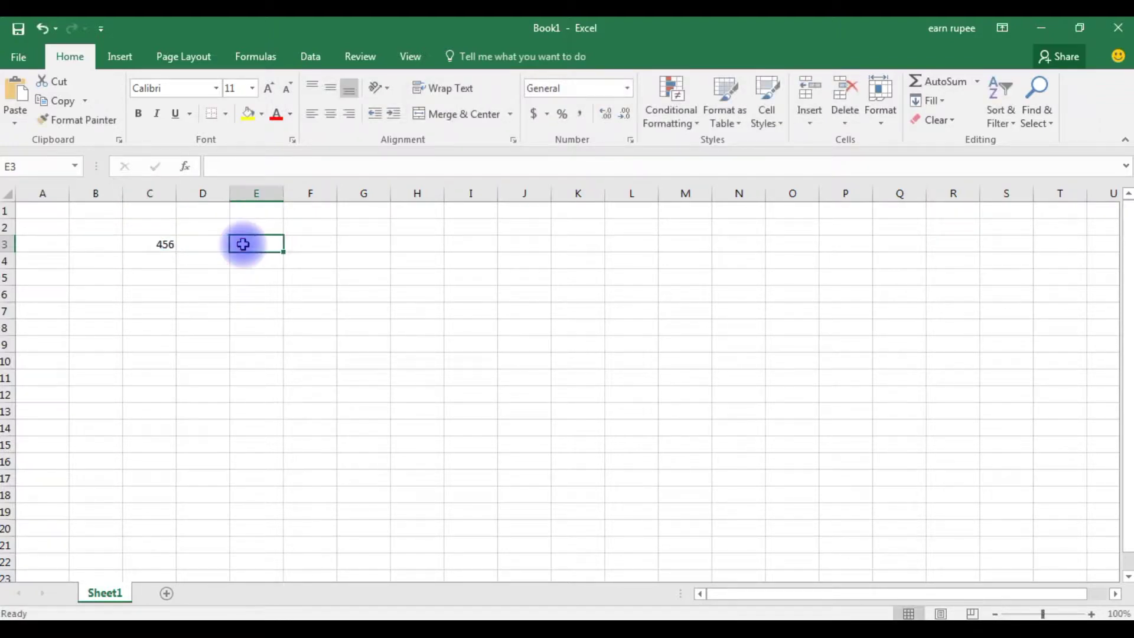
type("a")
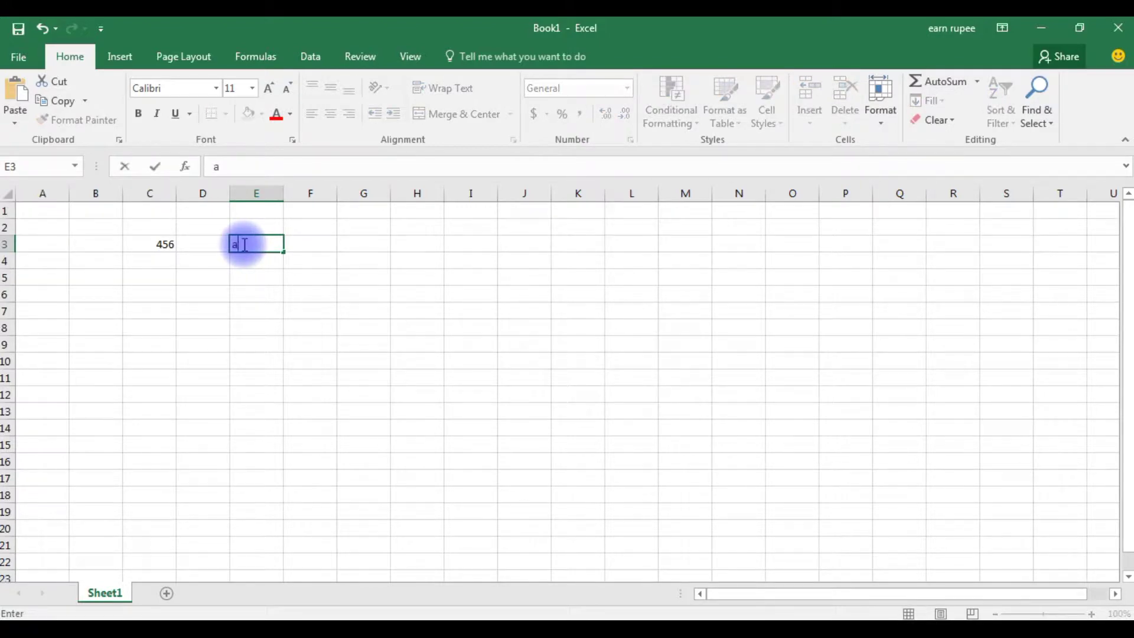
type("bc")
key("Return")
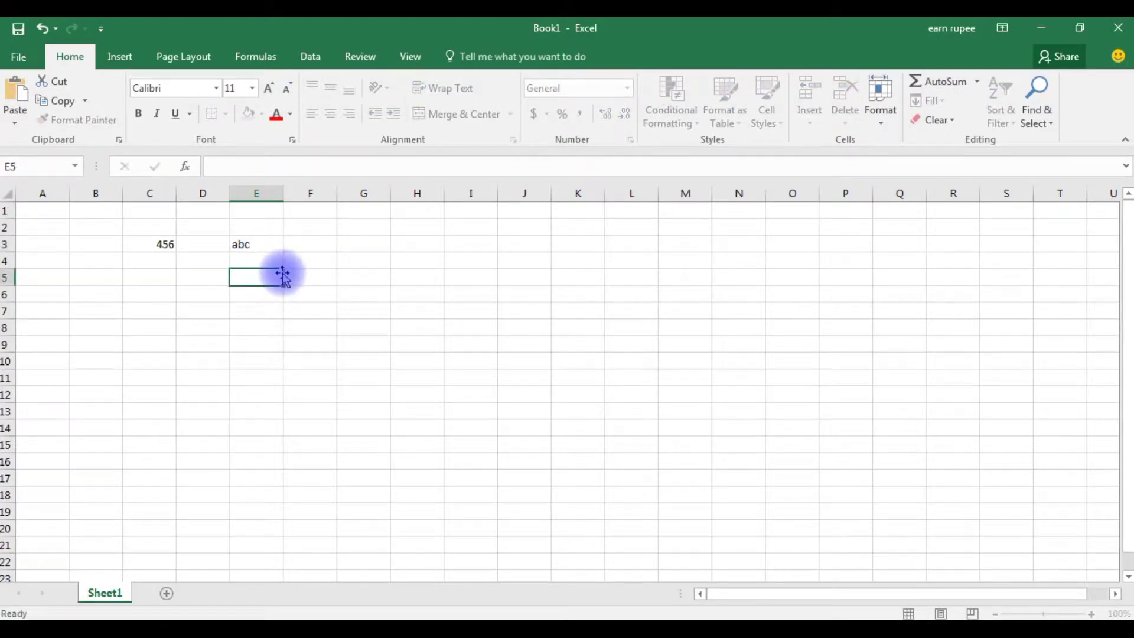
- Centre abc in E3 and tilt it with Angle Counterclockwise orientation
left_click(126, 239)
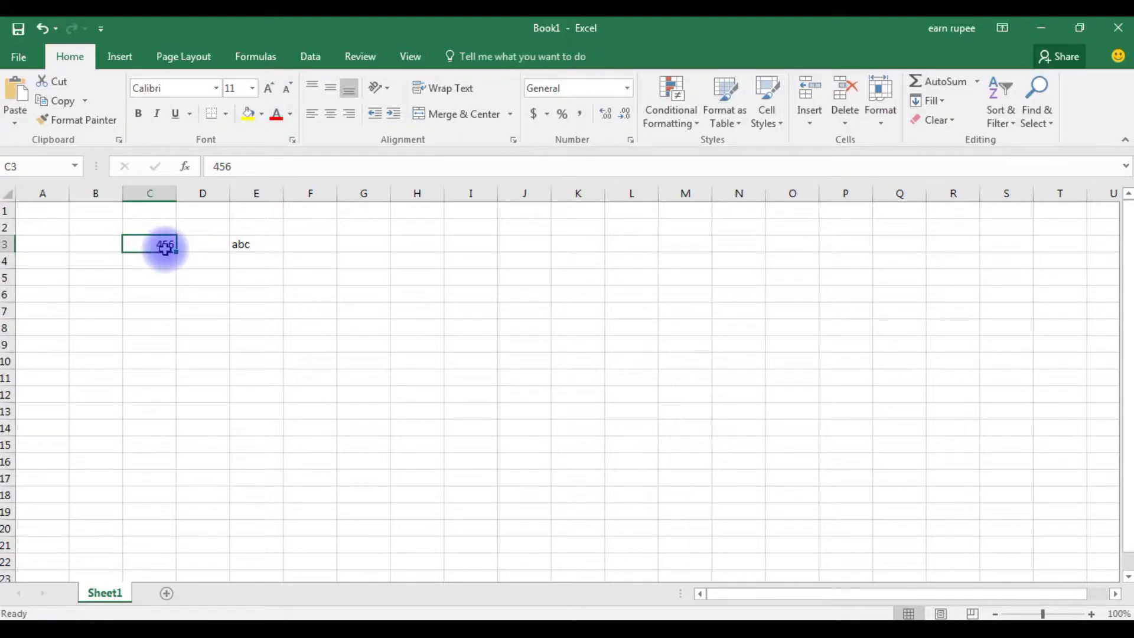
left_click(261, 246)
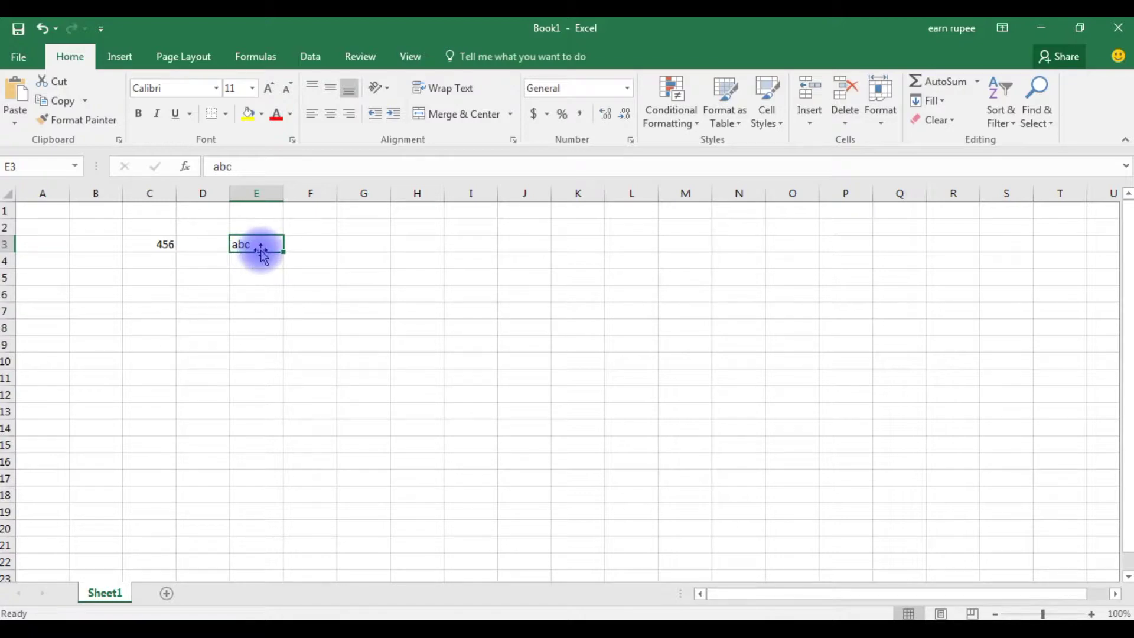
key("ctrl+z")
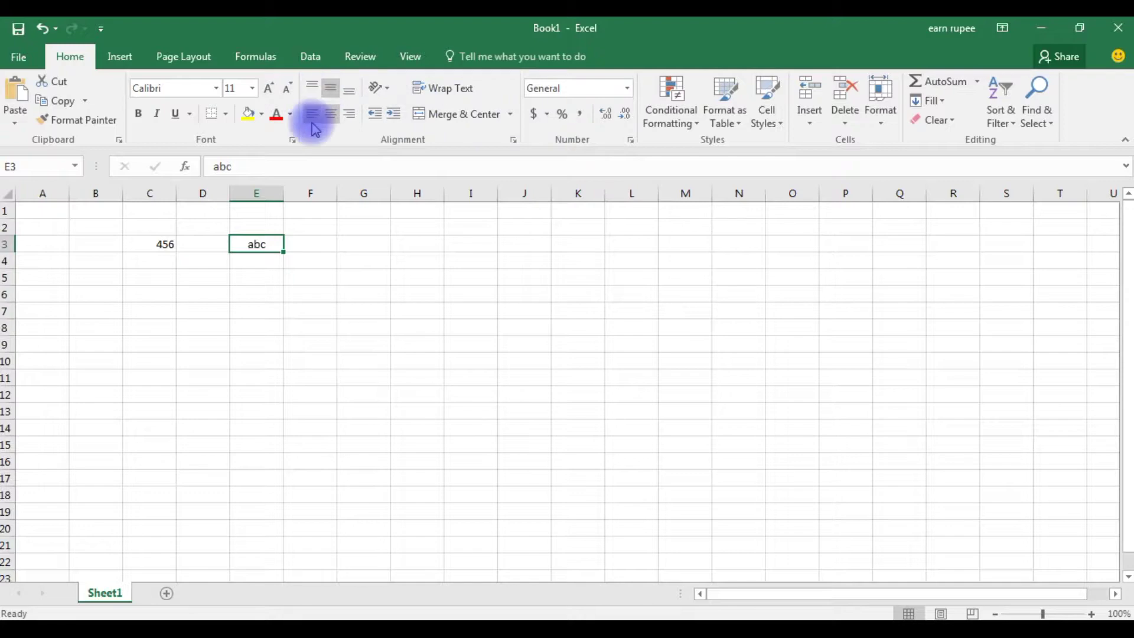
left_click(381, 95)
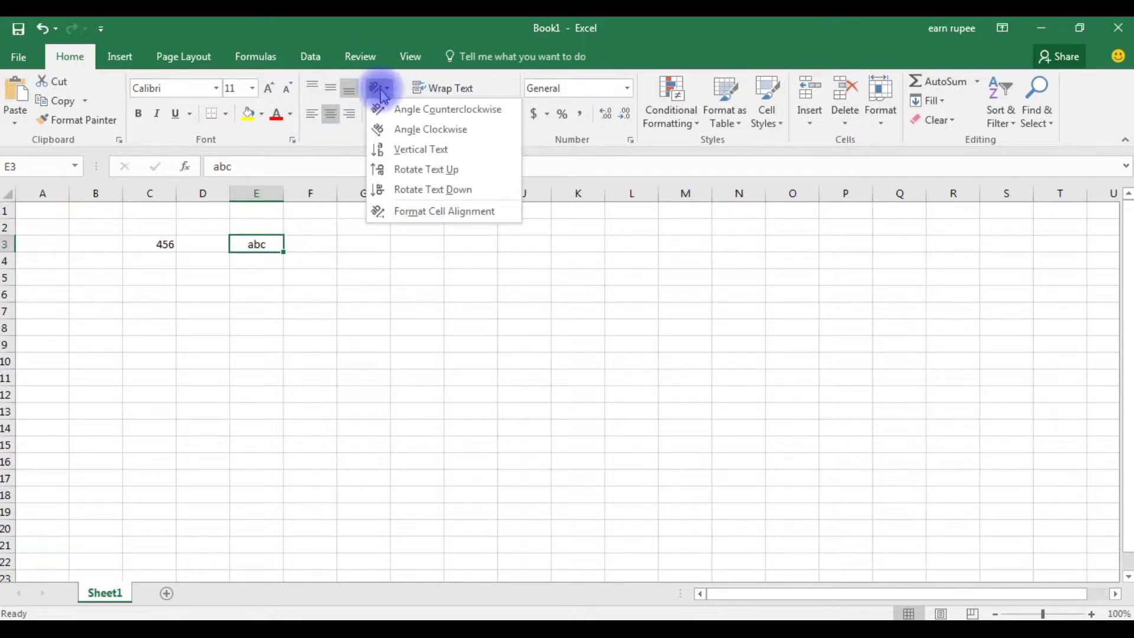
left_click(378, 108)
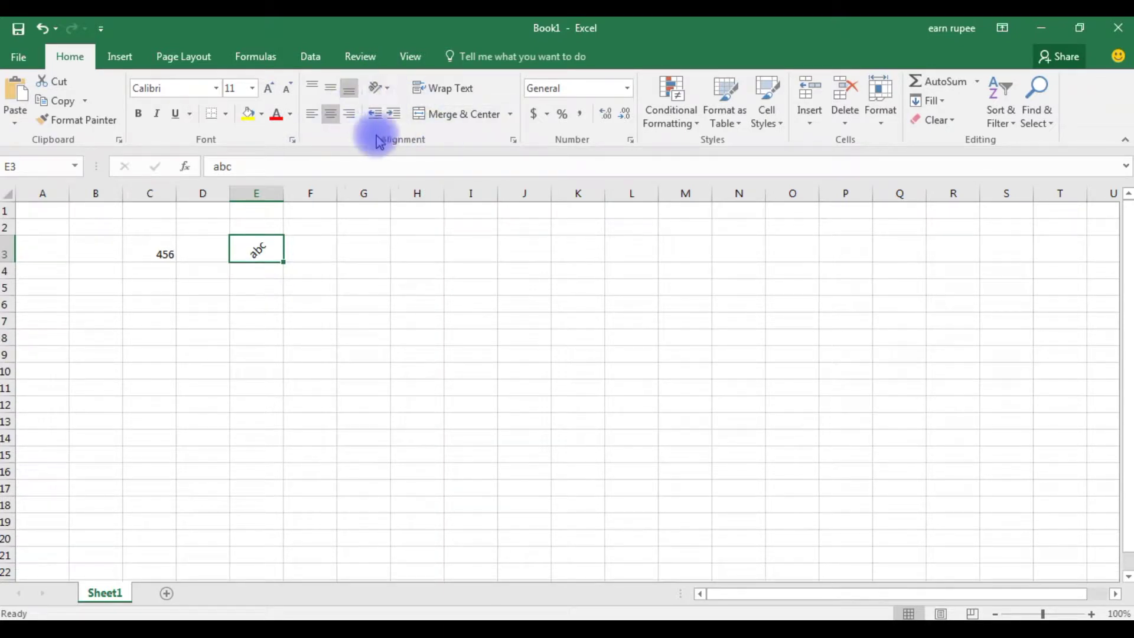
double_click(269, 248)
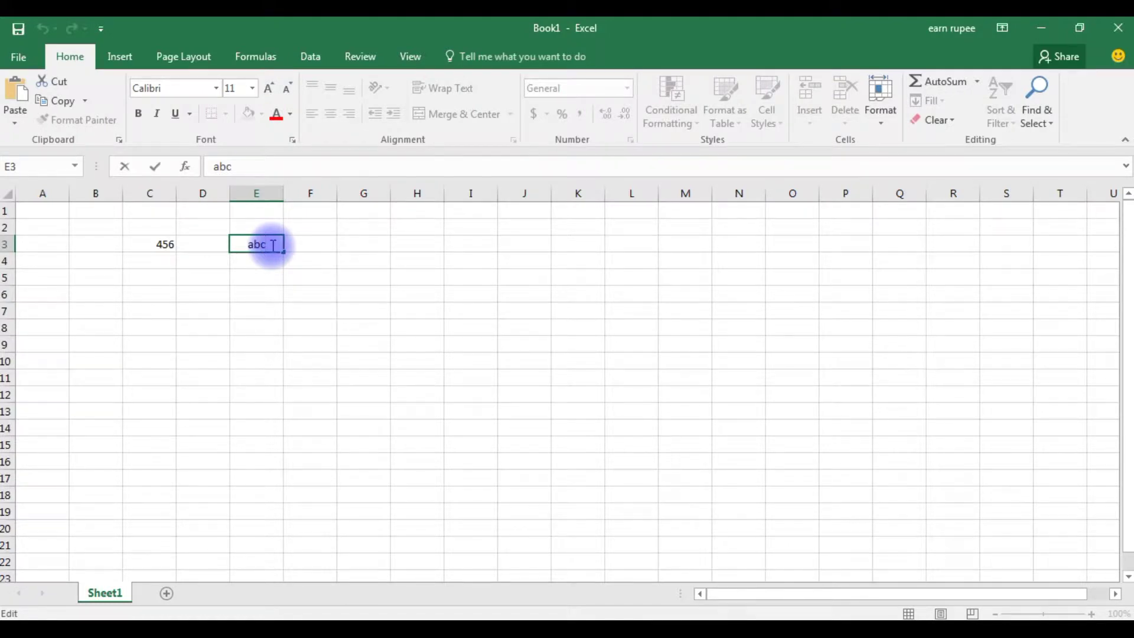
- Lengthen E3's text to abcdefghijklm and wrap it, then clear every cell on the sheet
type("defghi")
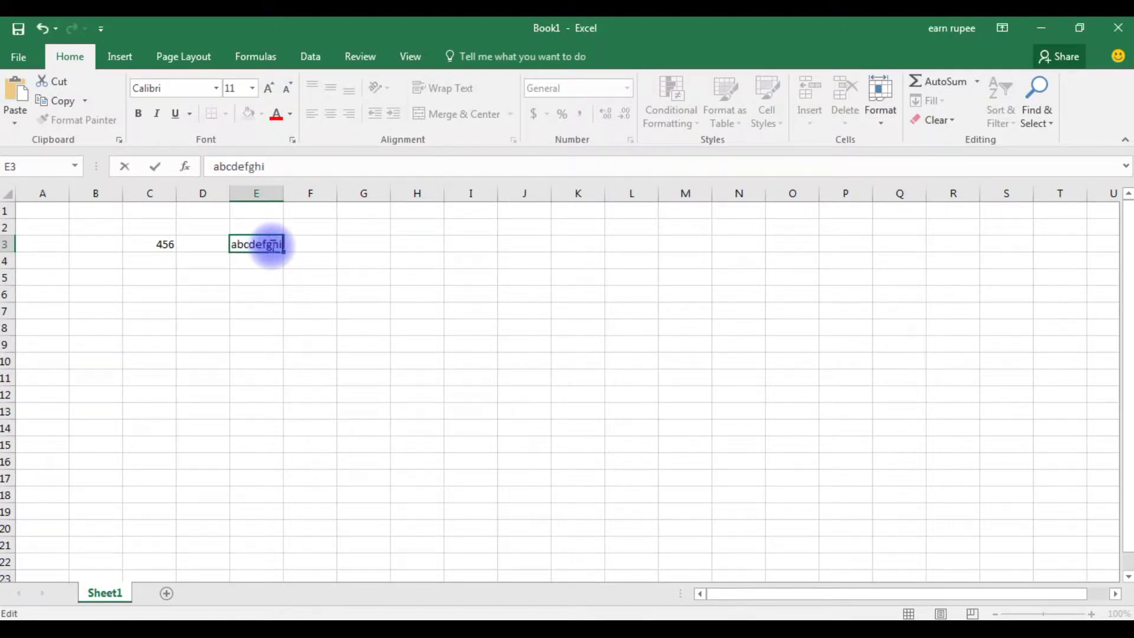
type("jklm")
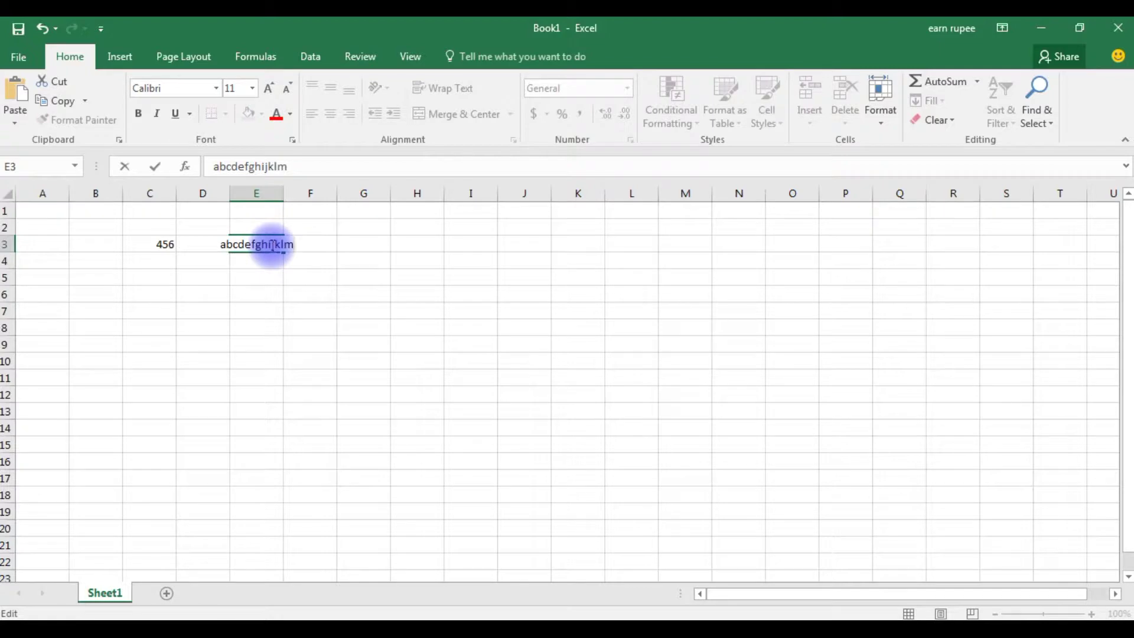
left_click(228, 245)
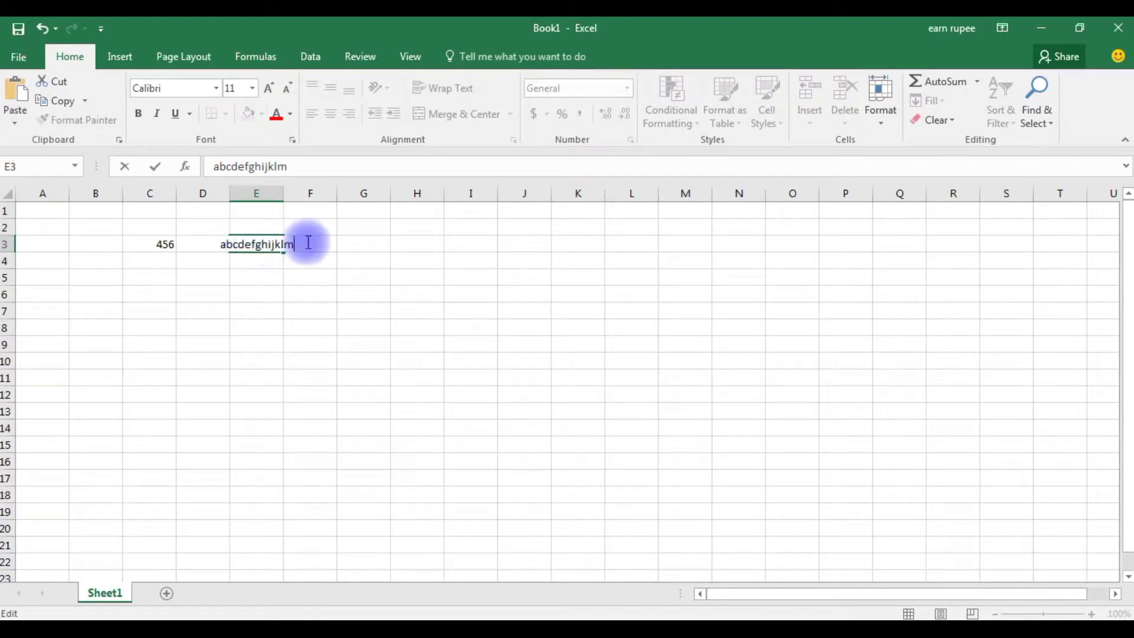
left_click(275, 313)
left_click(258, 244)
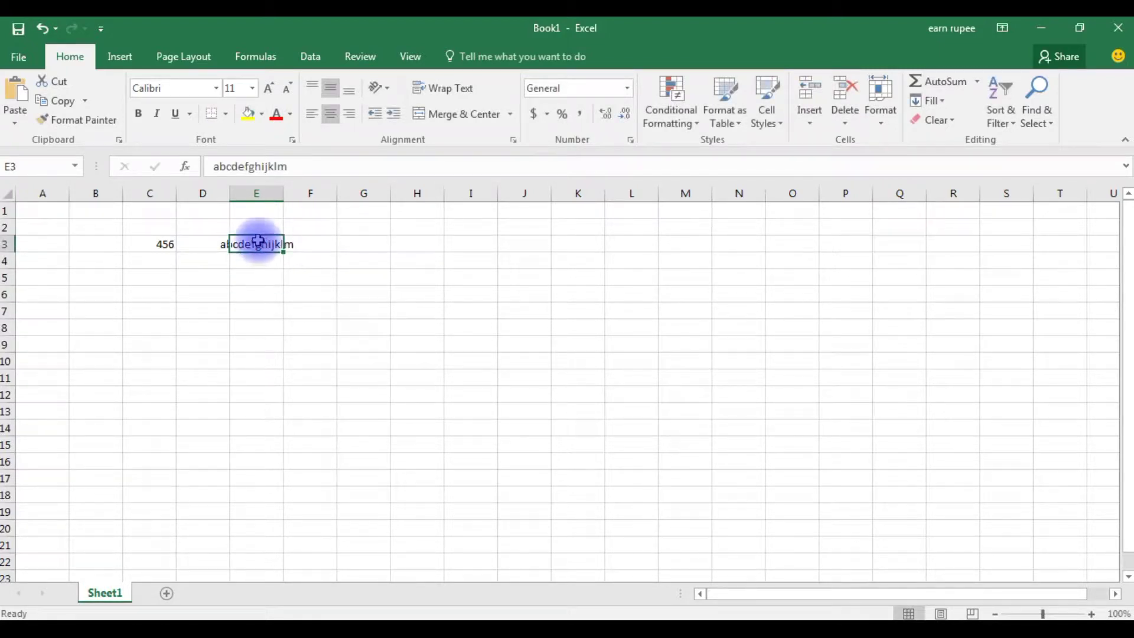
left_click(441, 94)
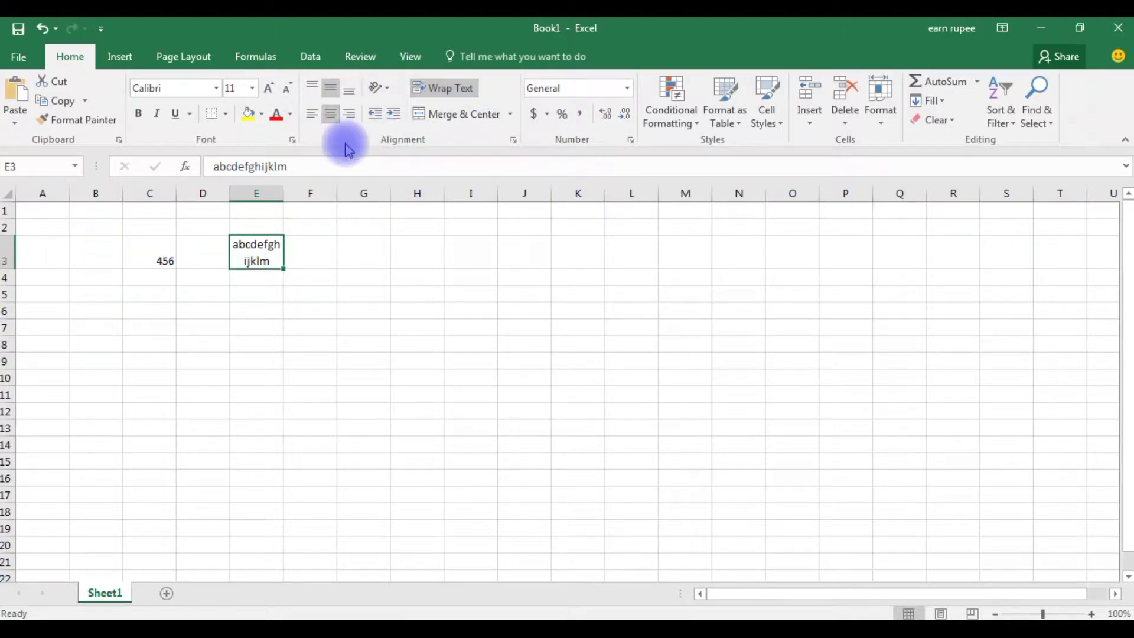
key("ctrl+a")
key("Delete")
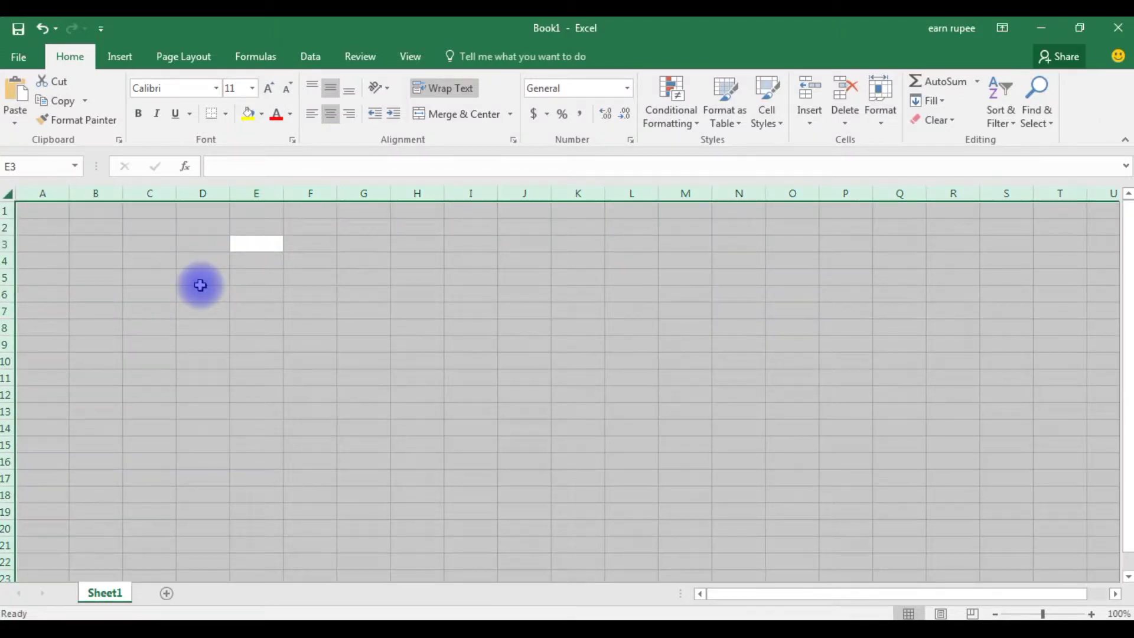
- Enter 1 and 2 in D1:D2 and fill the series down to D10
left_click(200, 285)
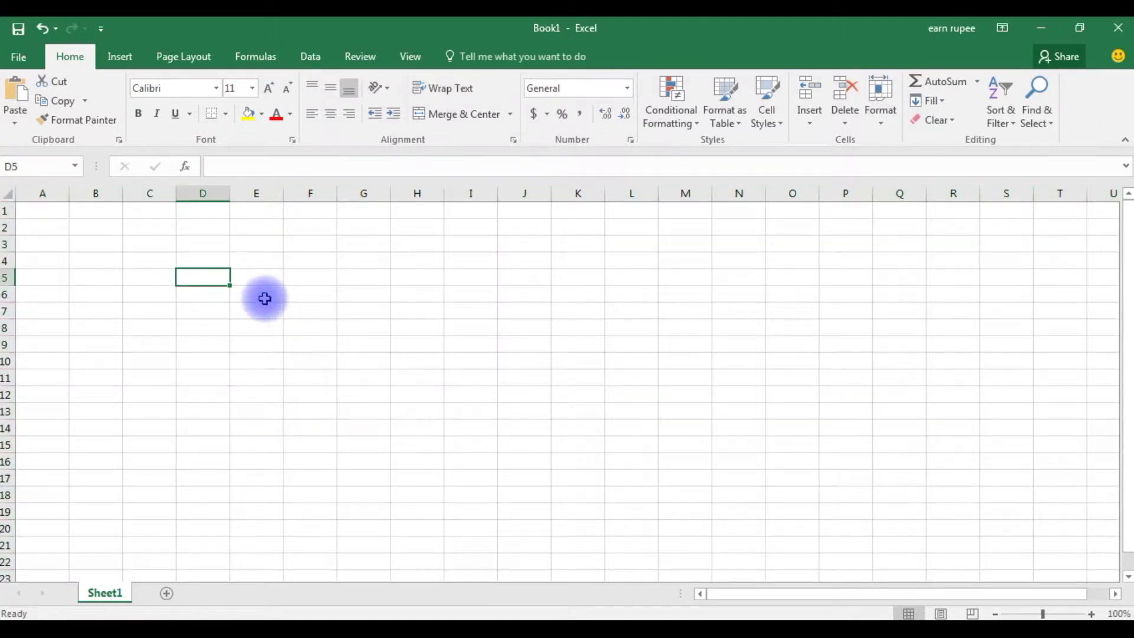
key("ctrl+Up")
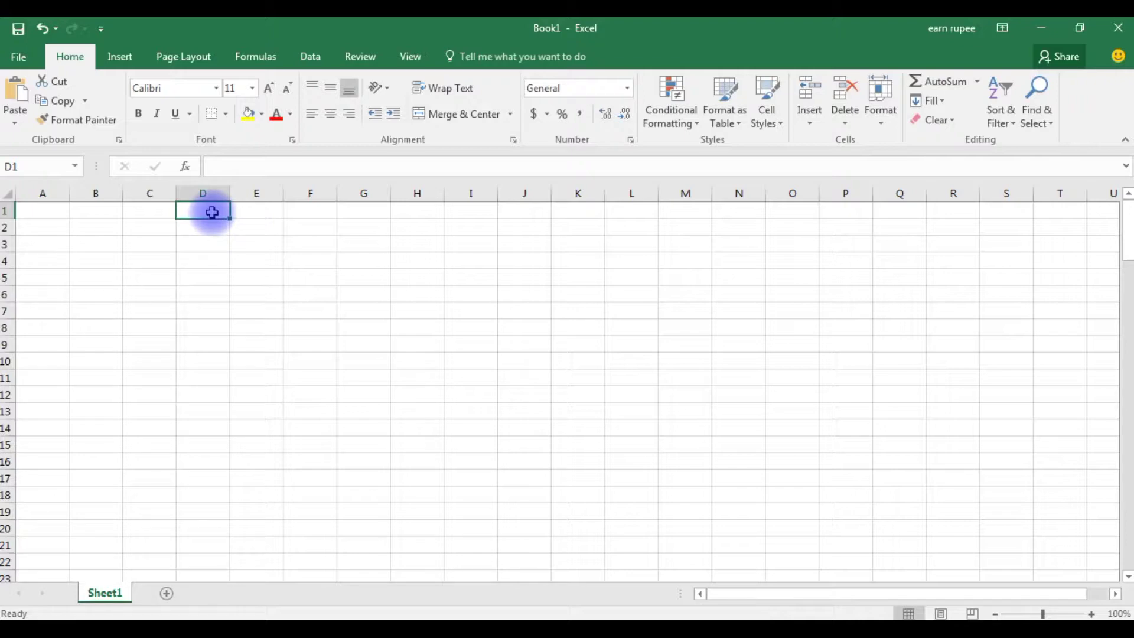
type("1")
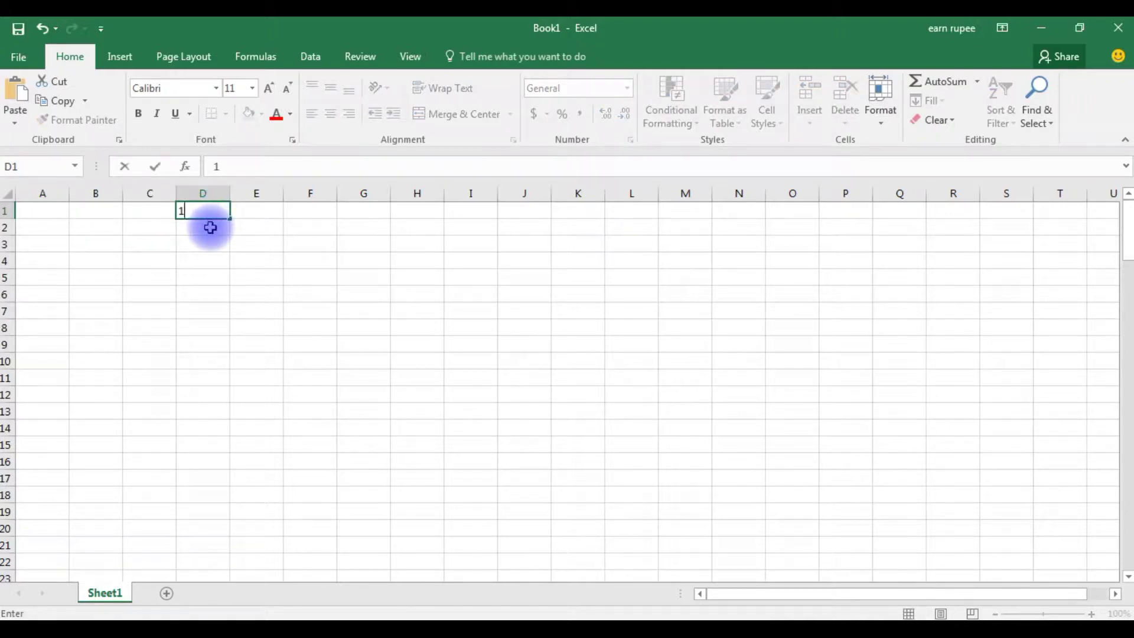
left_click(210, 227)
type("2")
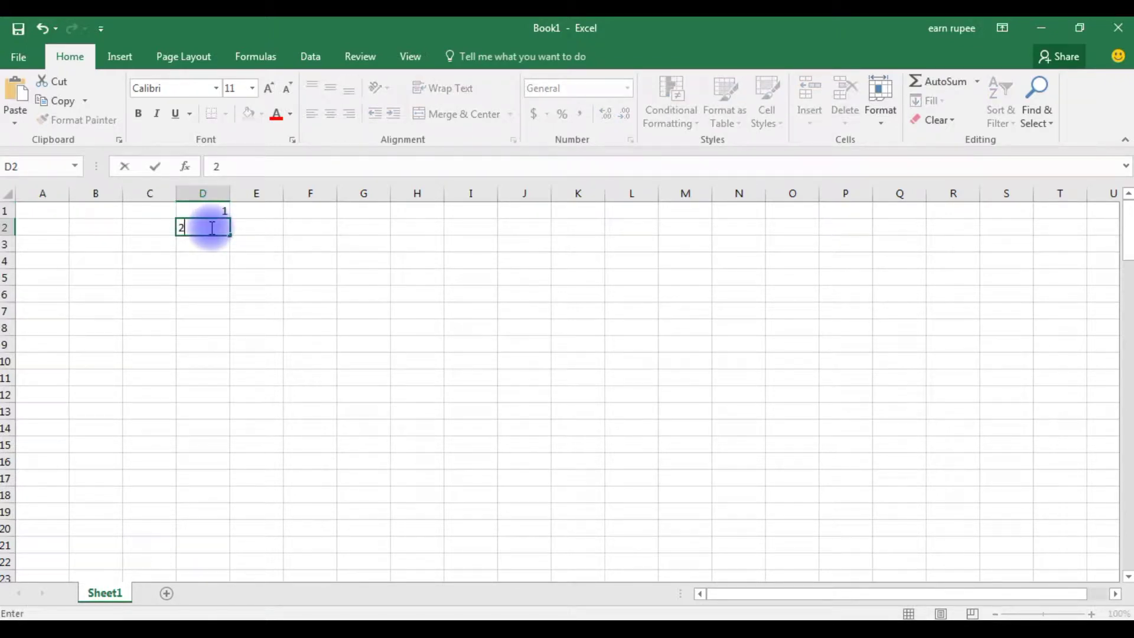
left_click(185, 210)
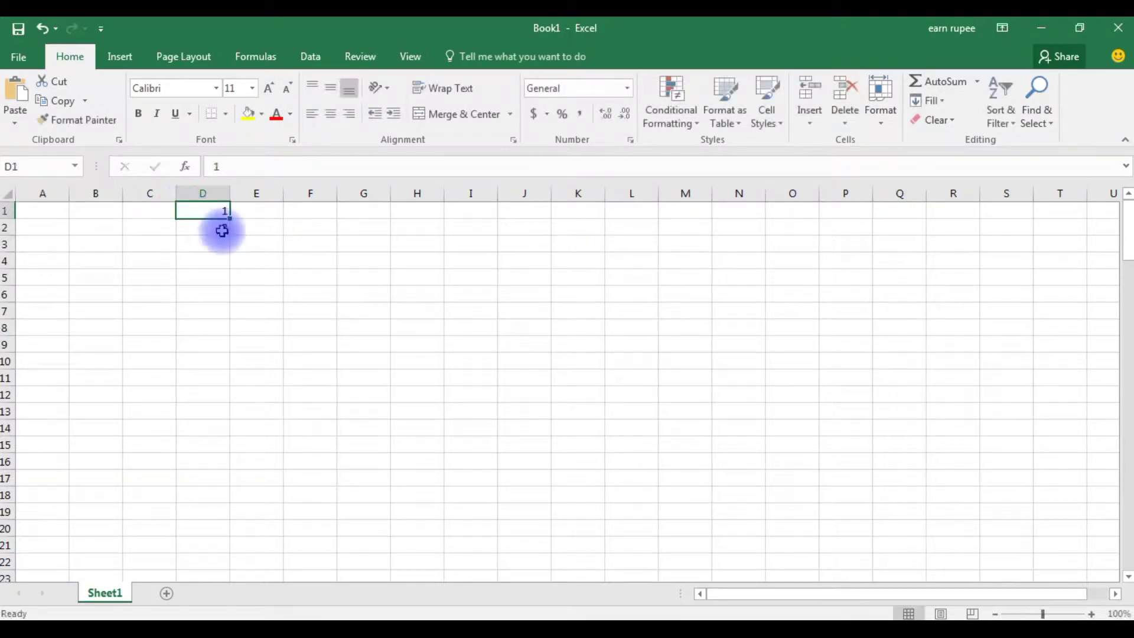
left_click(222, 231, "shift")
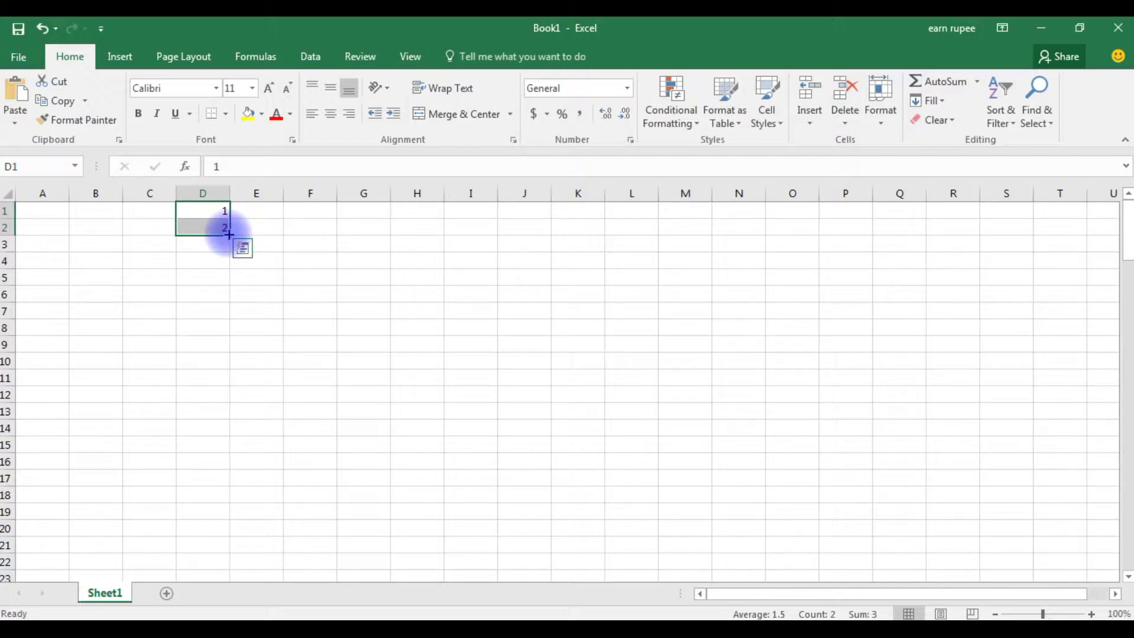
left_click_drag(229, 234, 228, 365)
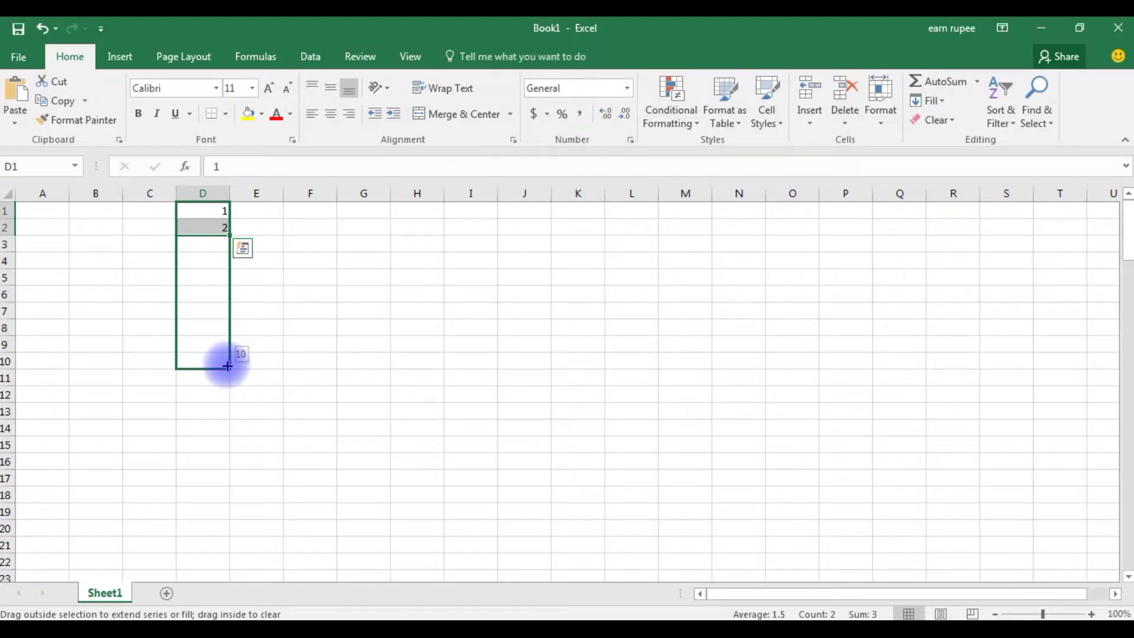
left_click_drag(228, 366, 227, 366)
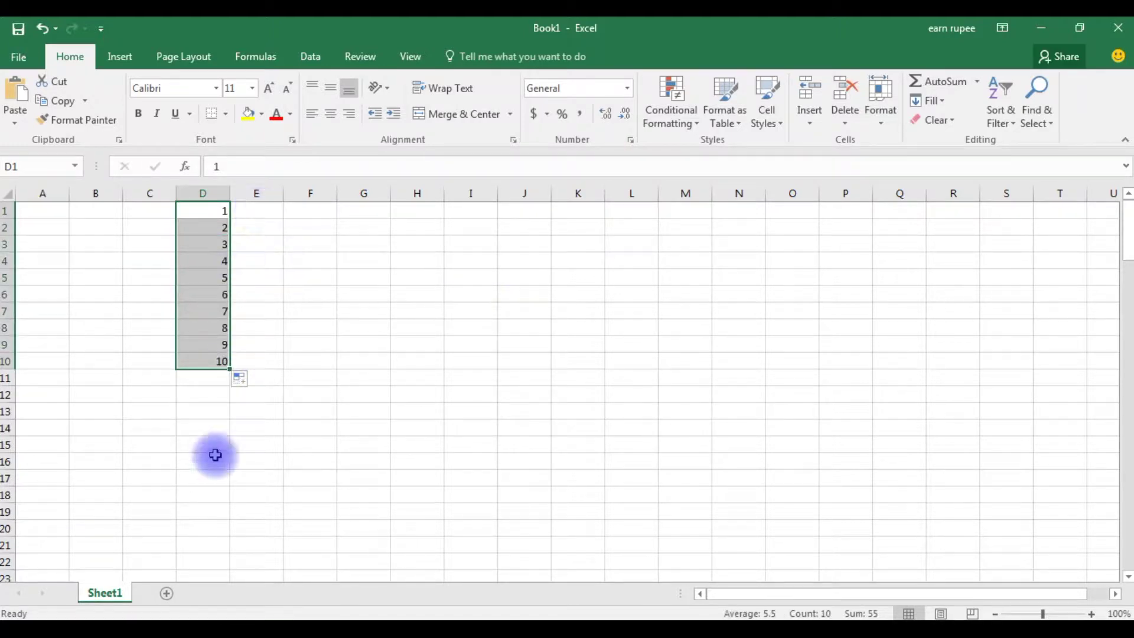
left_click(188, 209)
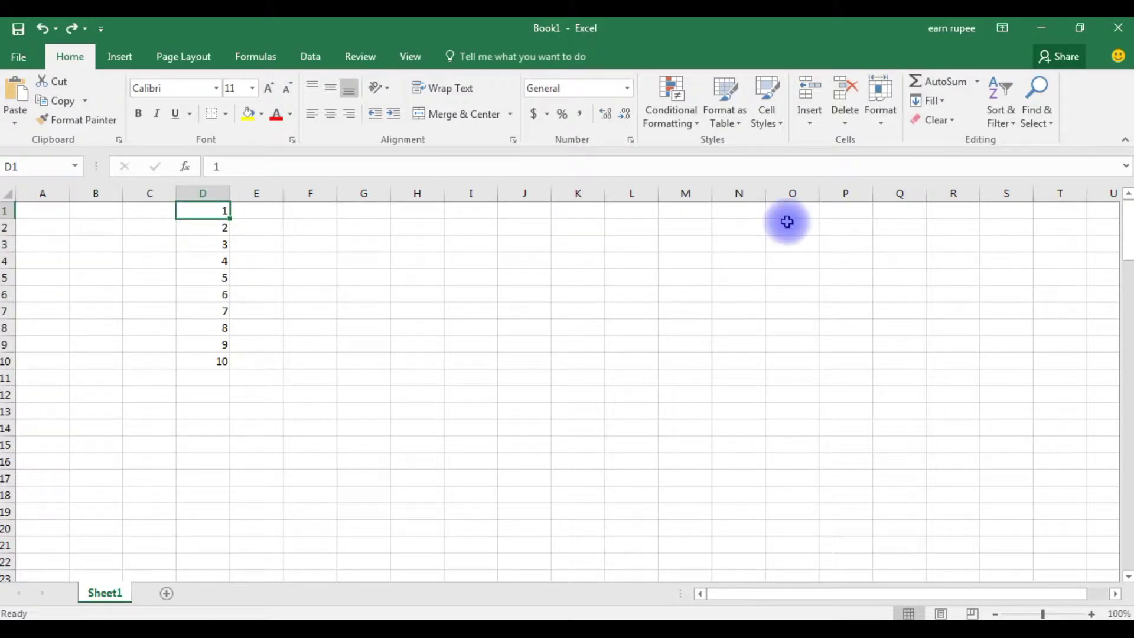
- Try copying D1's 1 across row 1, then undo the row of ones
left_click(247, 211)
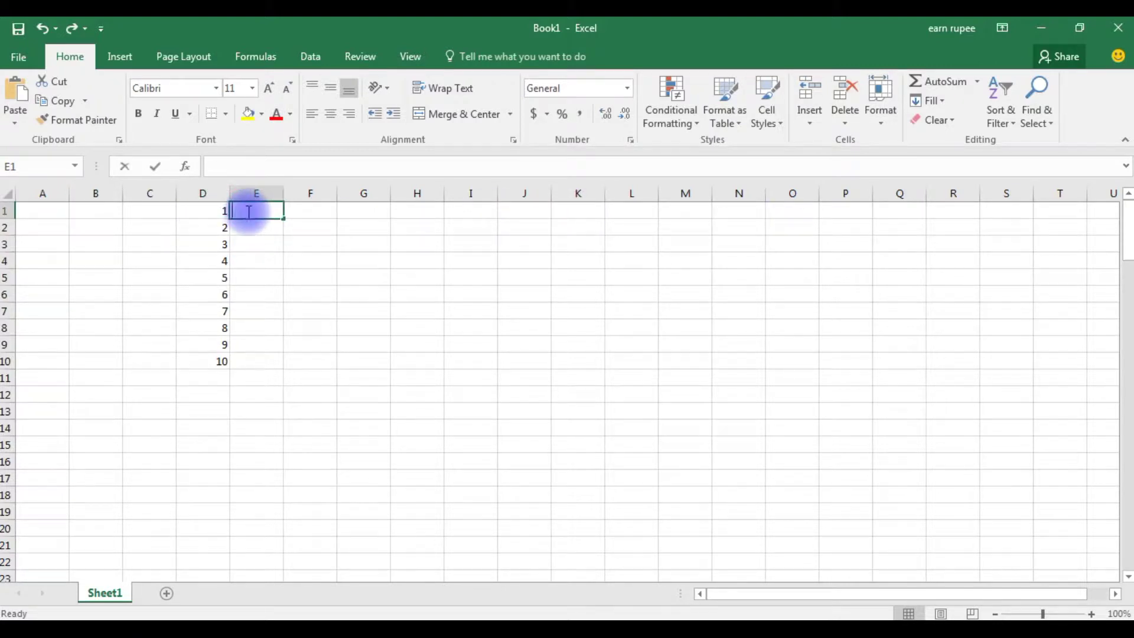
type("2")
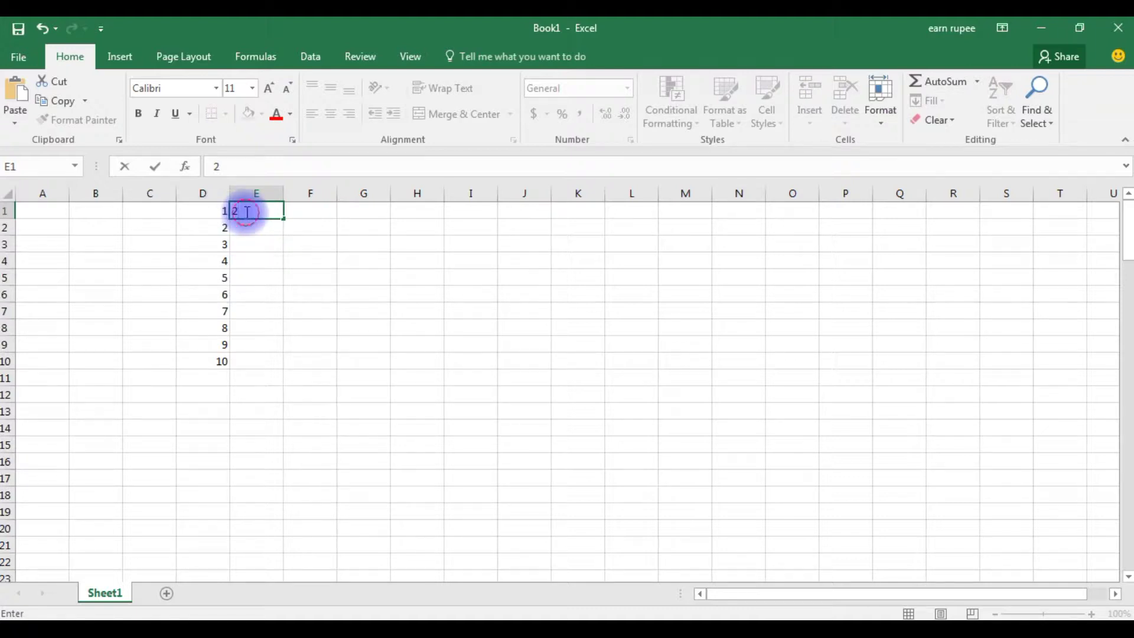
double_click(247, 211)
key("BackSpace")
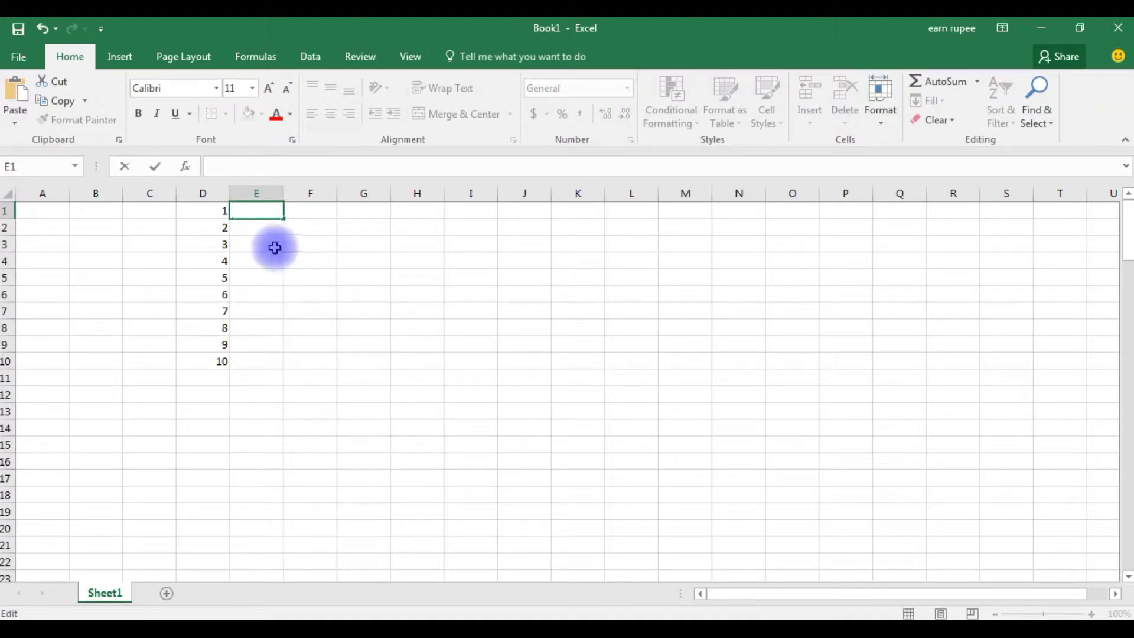
left_click(227, 215)
left_click_drag(230, 219, 656, 219)
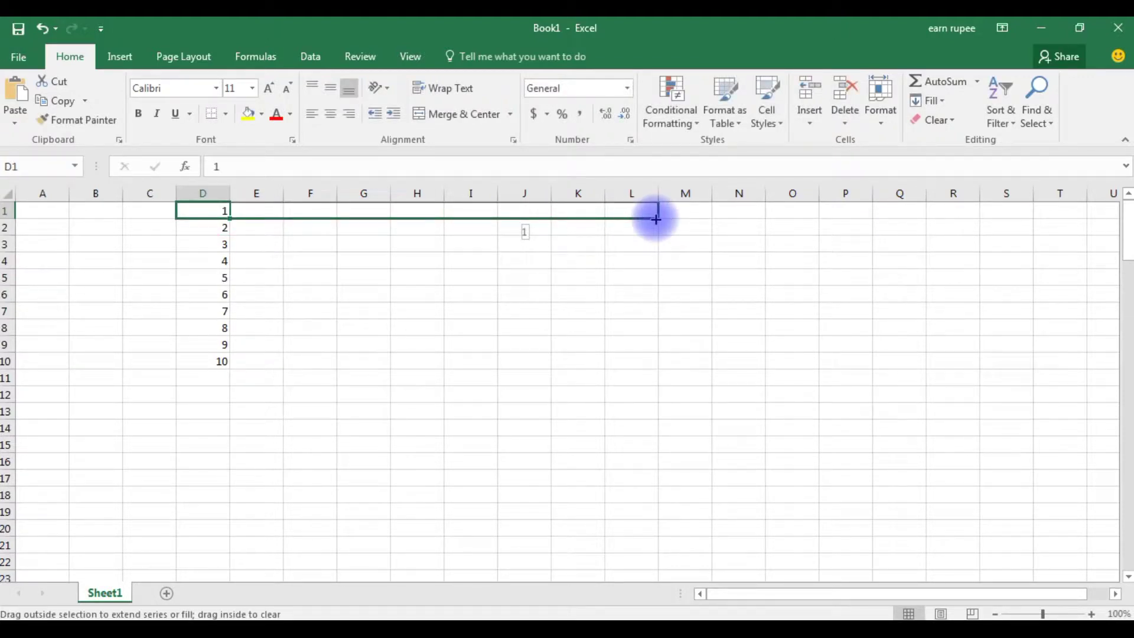
left_click_drag(655, 218, 669, 219)
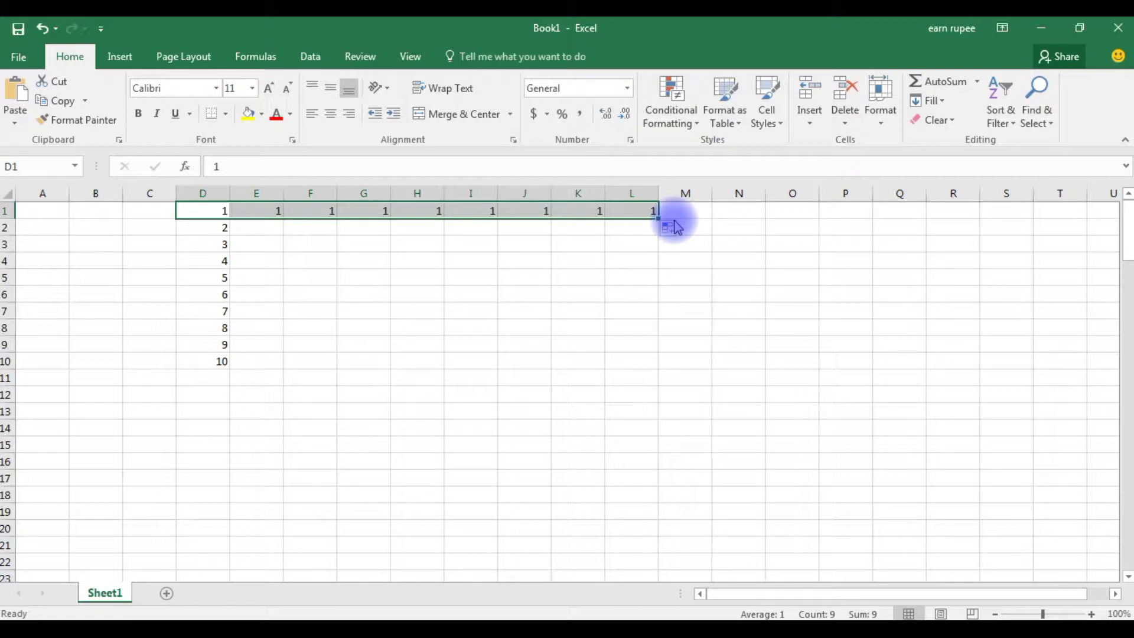
key("ctrl+z")
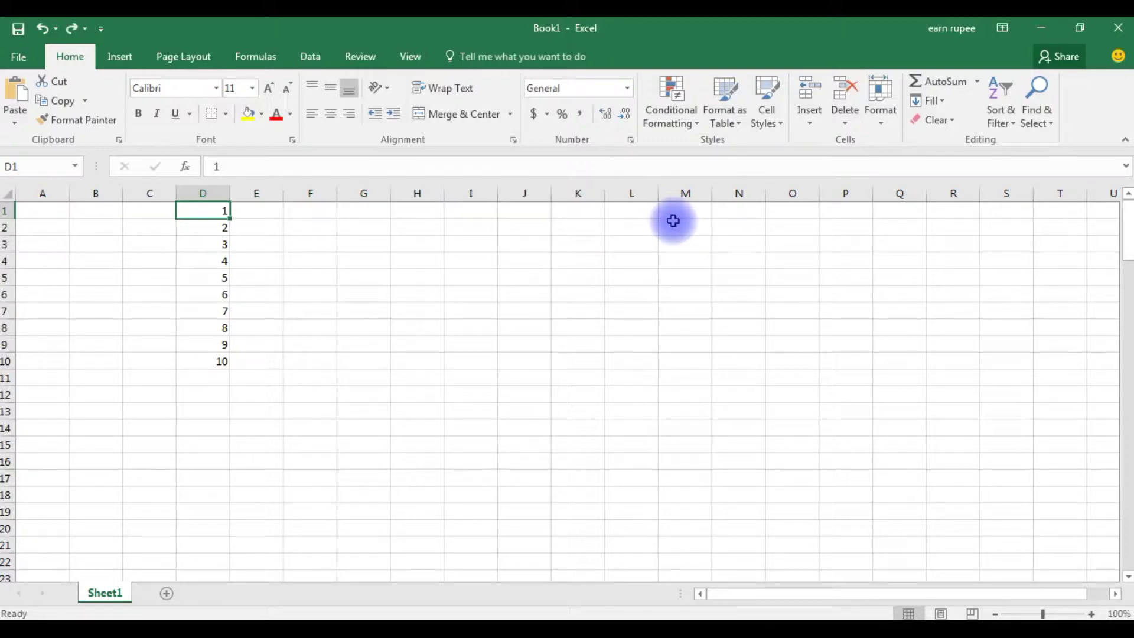
- Enter 2 in E1 and fill the 1, 2 series across to M1
left_click(261, 219)
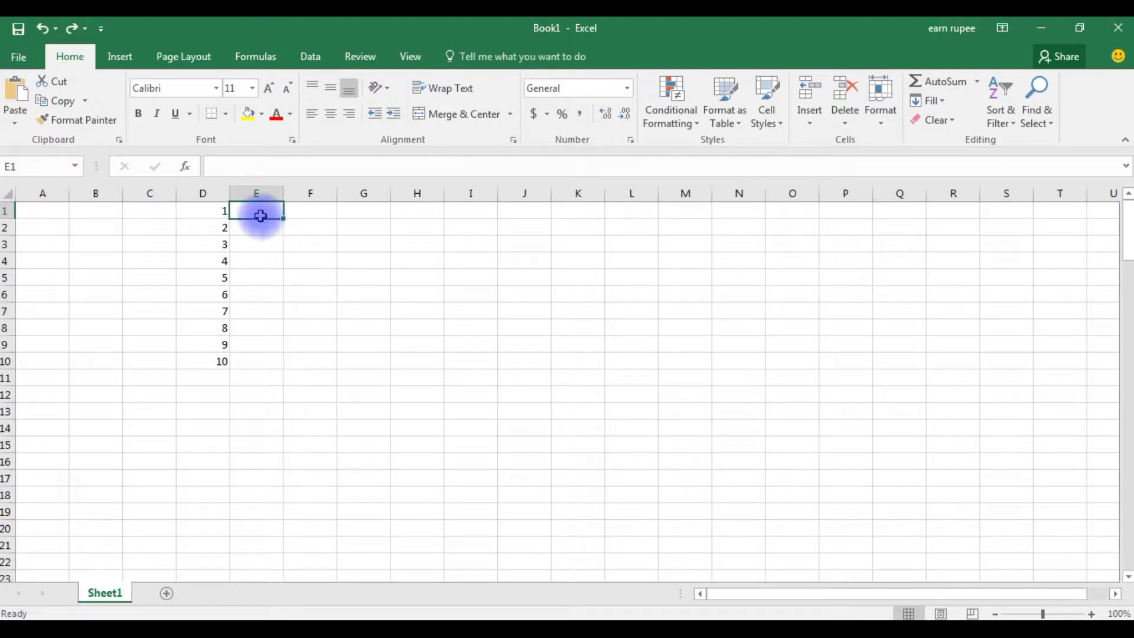
type("2")
left_click(210, 211)
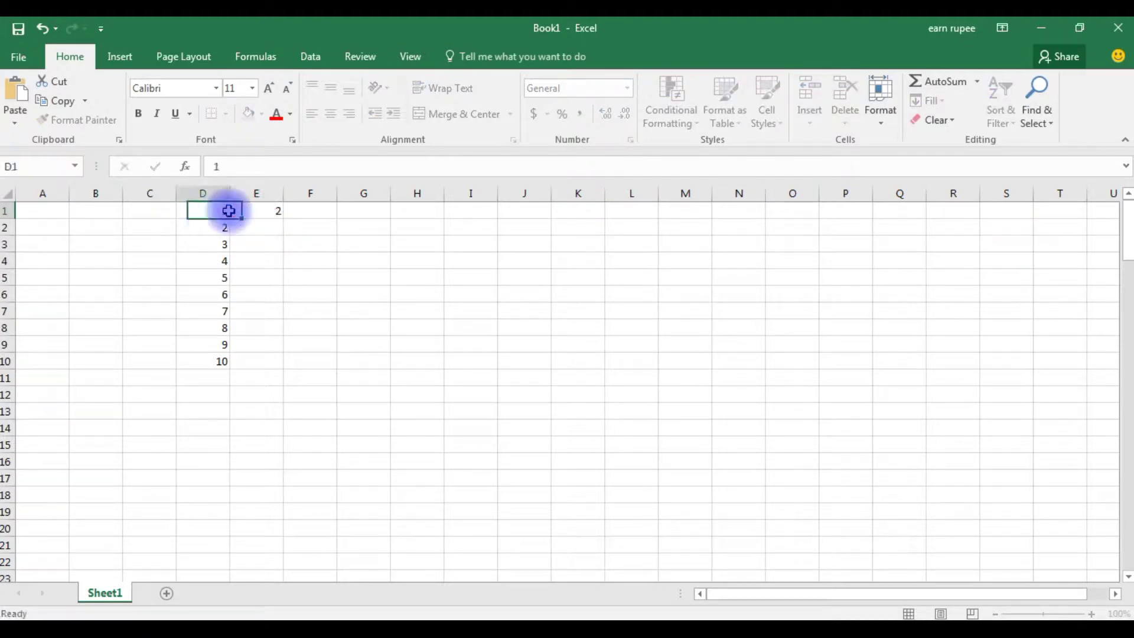
left_click_drag(210, 211, 269, 211)
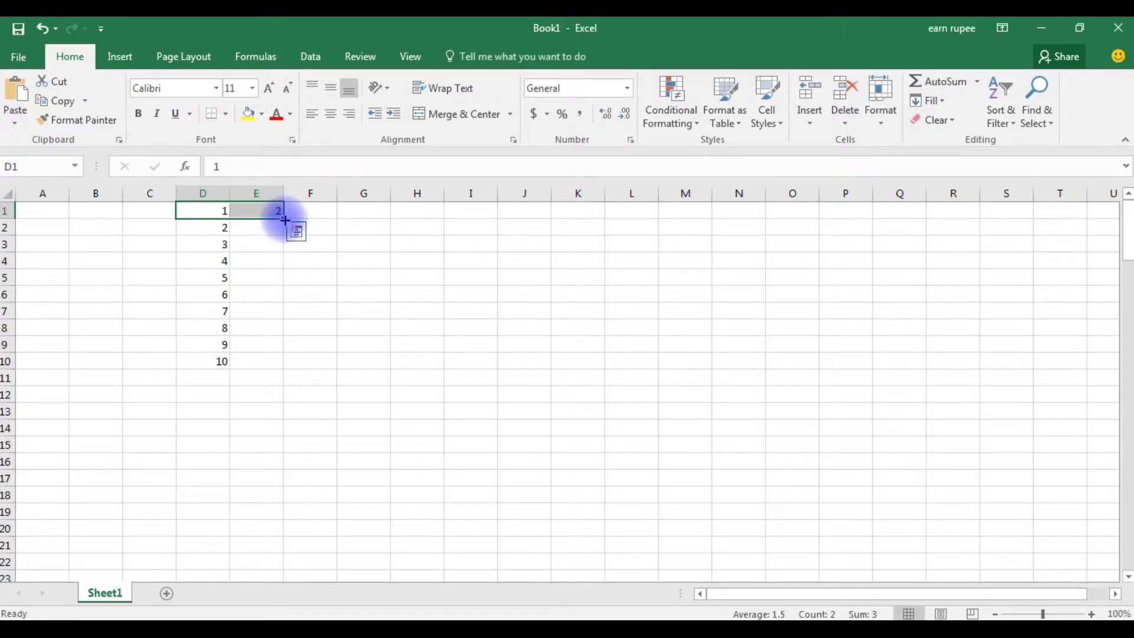
left_click_drag(284, 219, 705, 220)
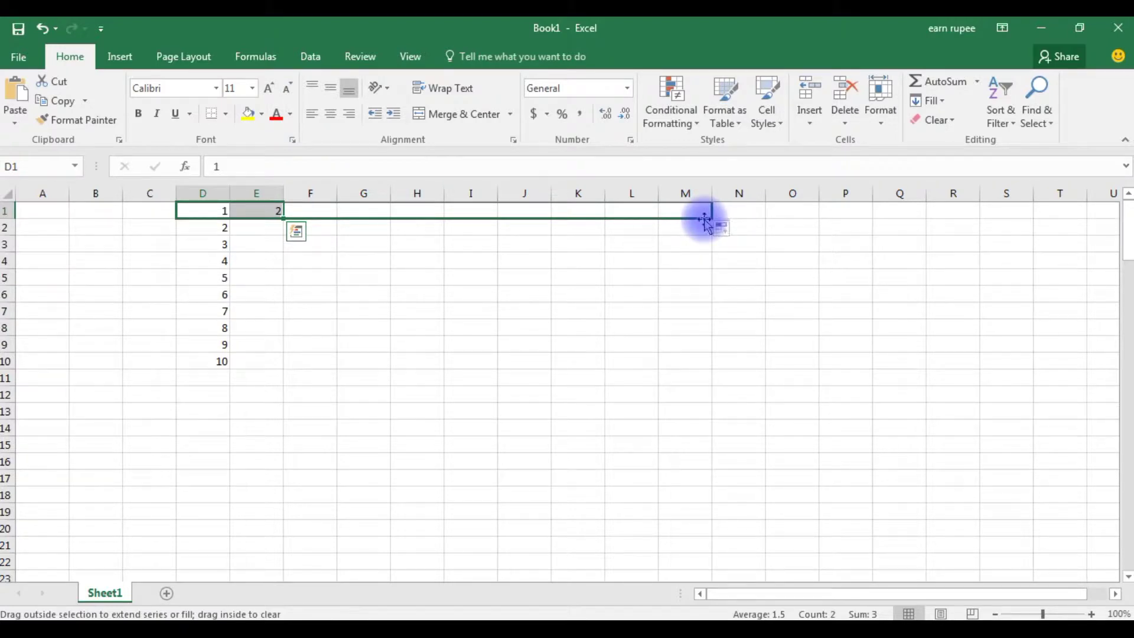
left_click_drag(706, 219, 705, 220)
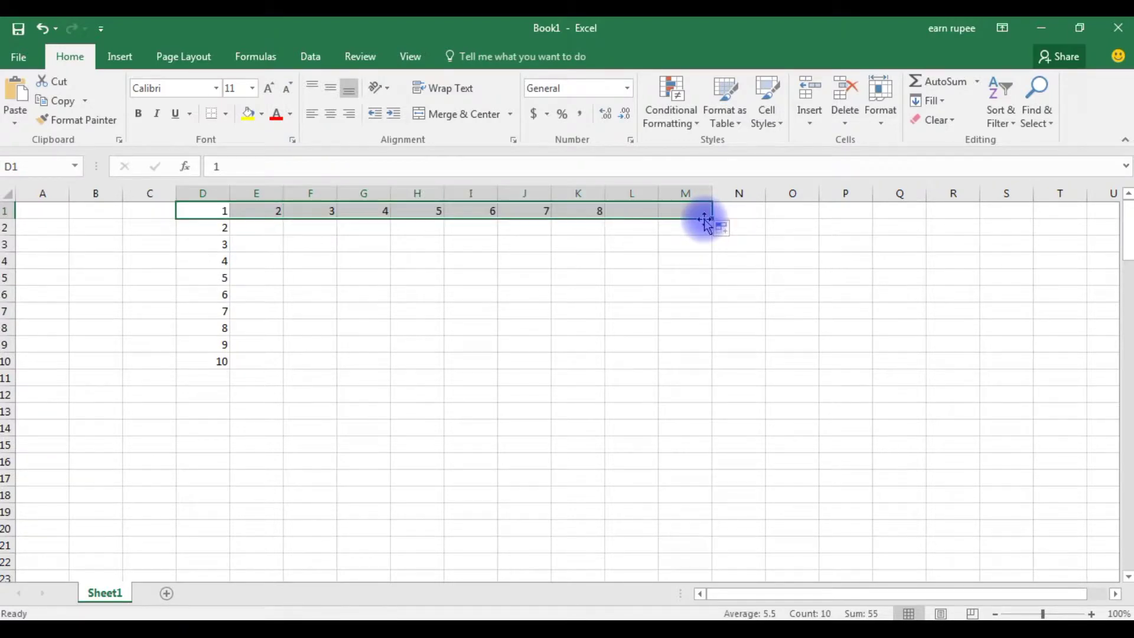
left_click(267, 231)
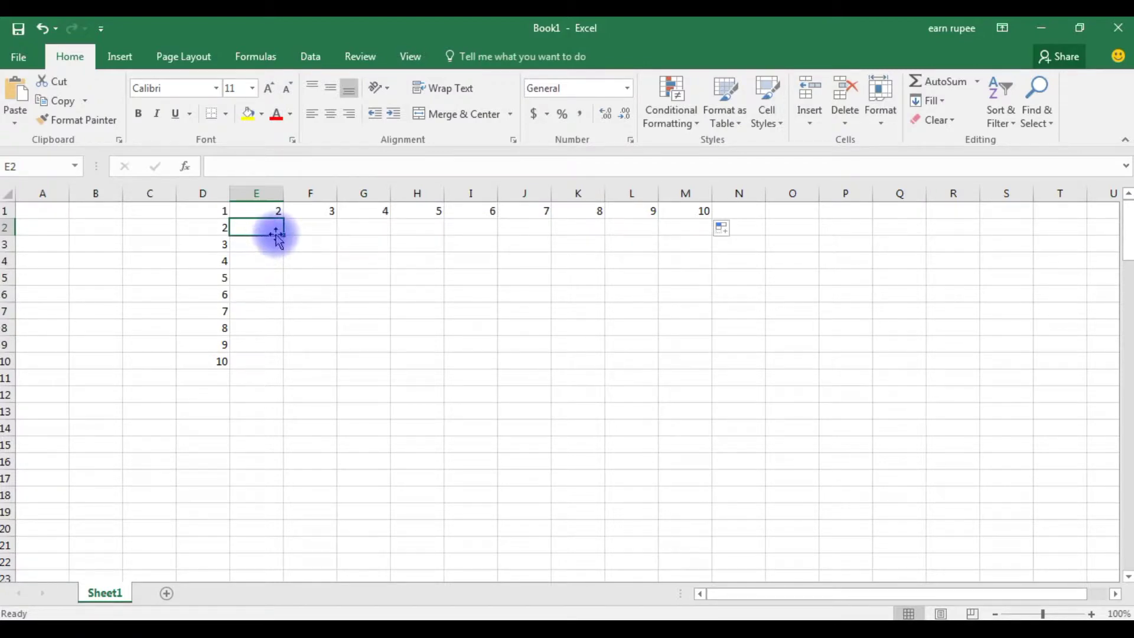
- Fill E1:E10 with 2–20 and F1:F10 with odd numbers 3–21 using 5 in F2
left_click(267, 211)
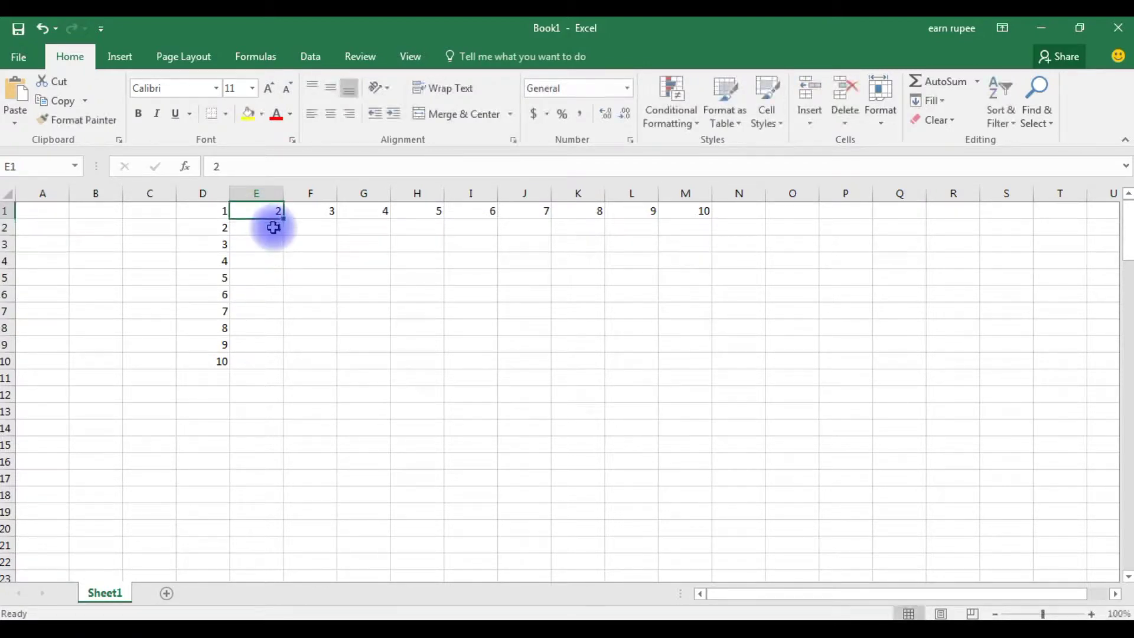
left_click_drag(283, 219, 280, 364)
left_click(324, 228)
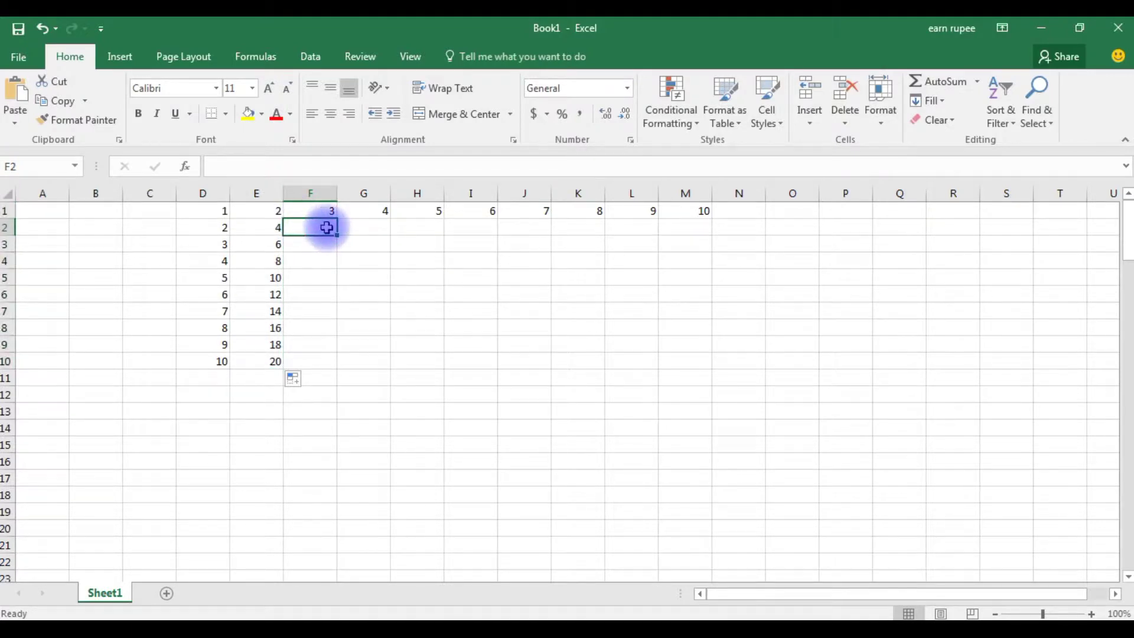
type("5")
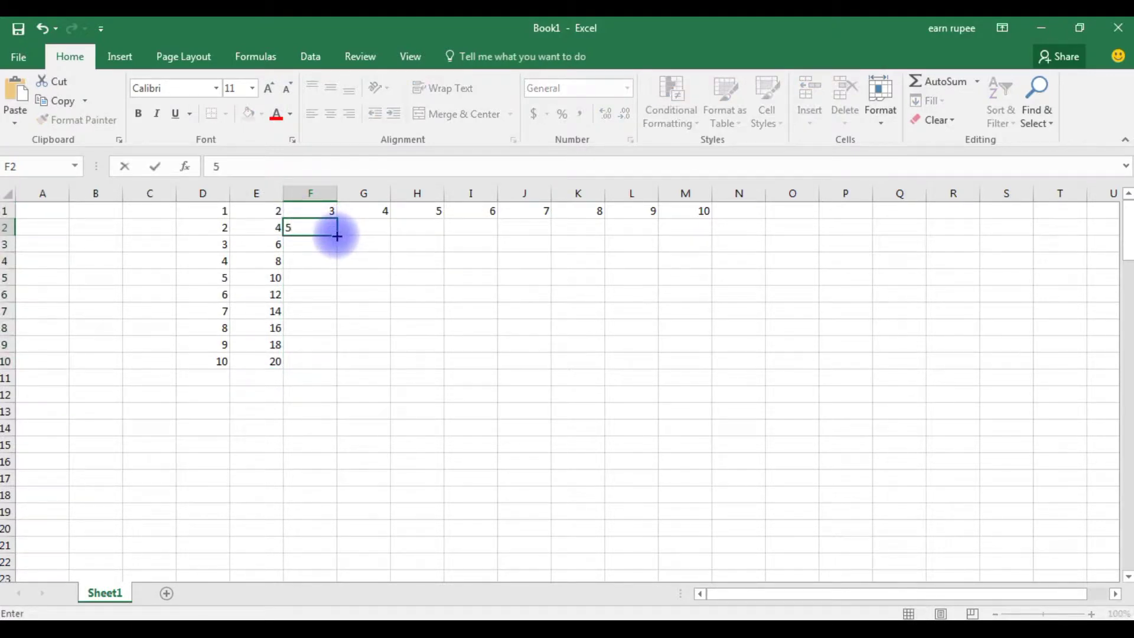
left_click_drag(311, 210, 333, 362)
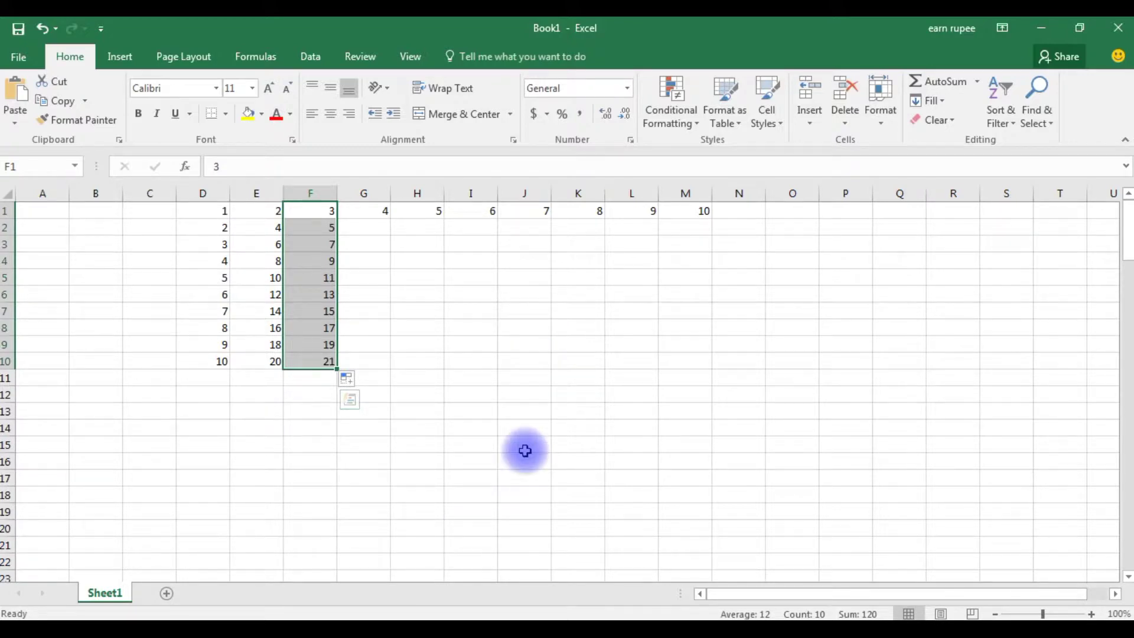
left_click(573, 327)
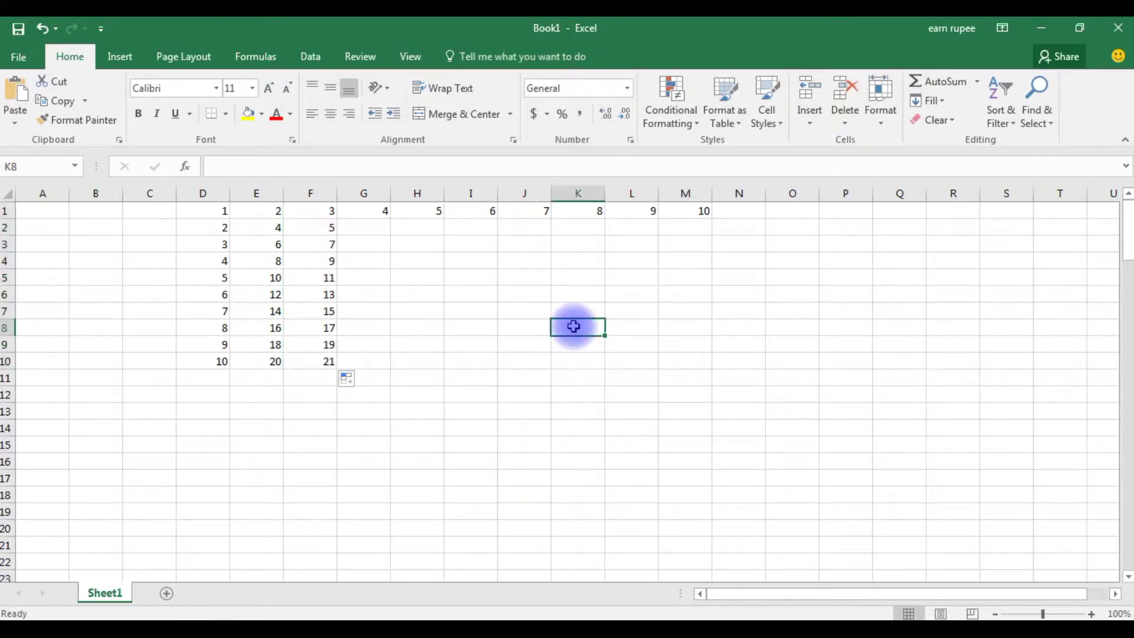
- Fill K8:K15 with weekdays starting SUN and L8:L17 with months JAN to OCT
type("SUN")
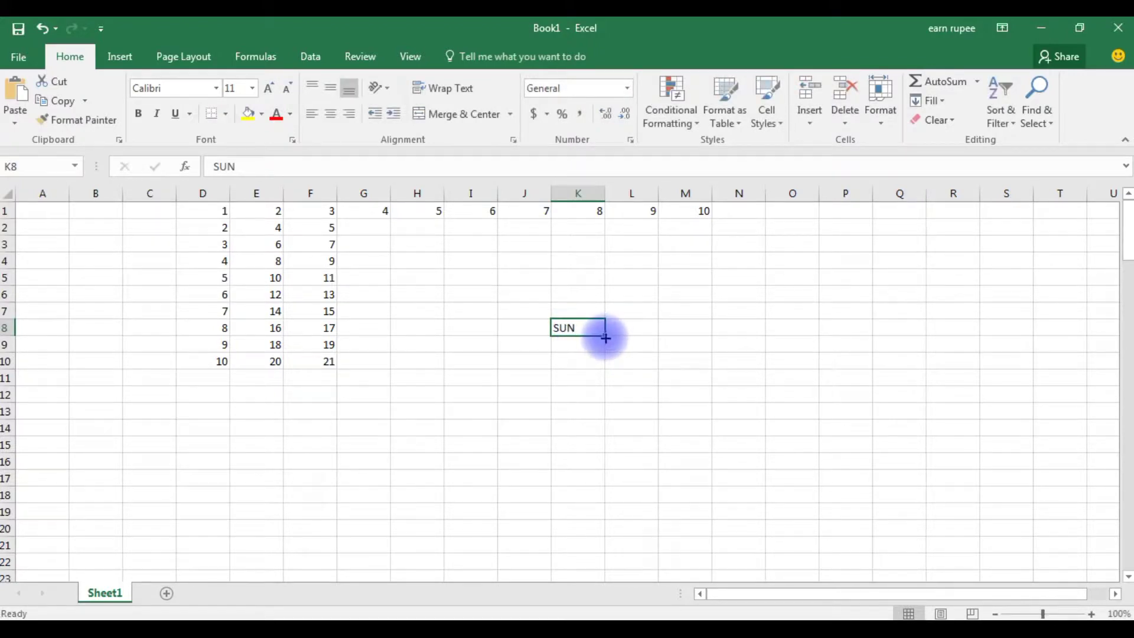
left_click_drag(603, 337, 597, 444)
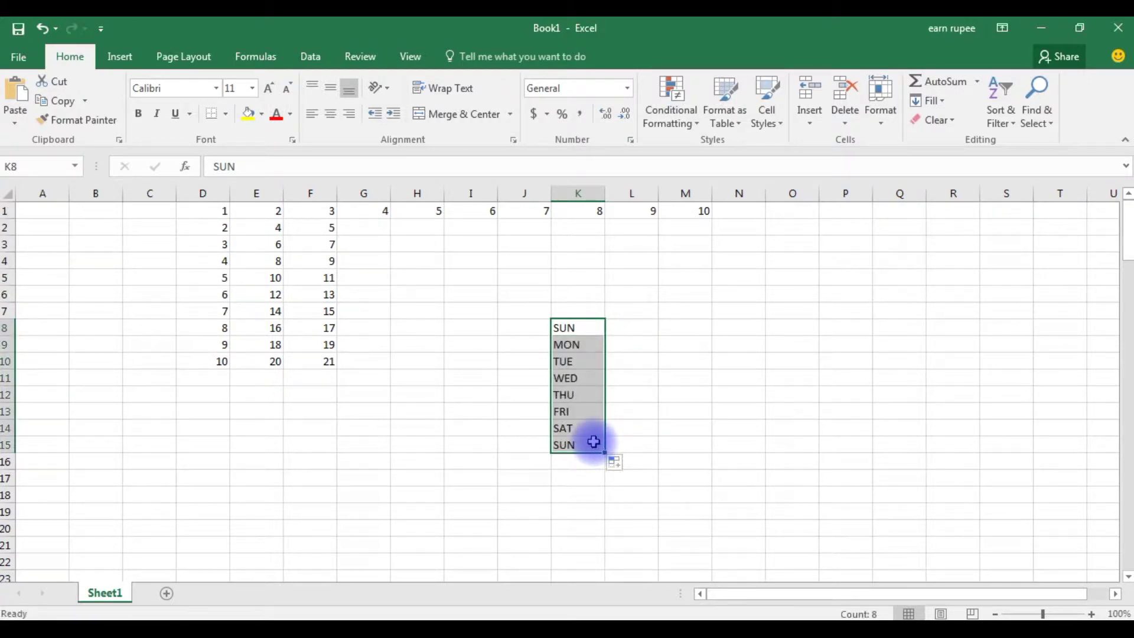
left_click(624, 329)
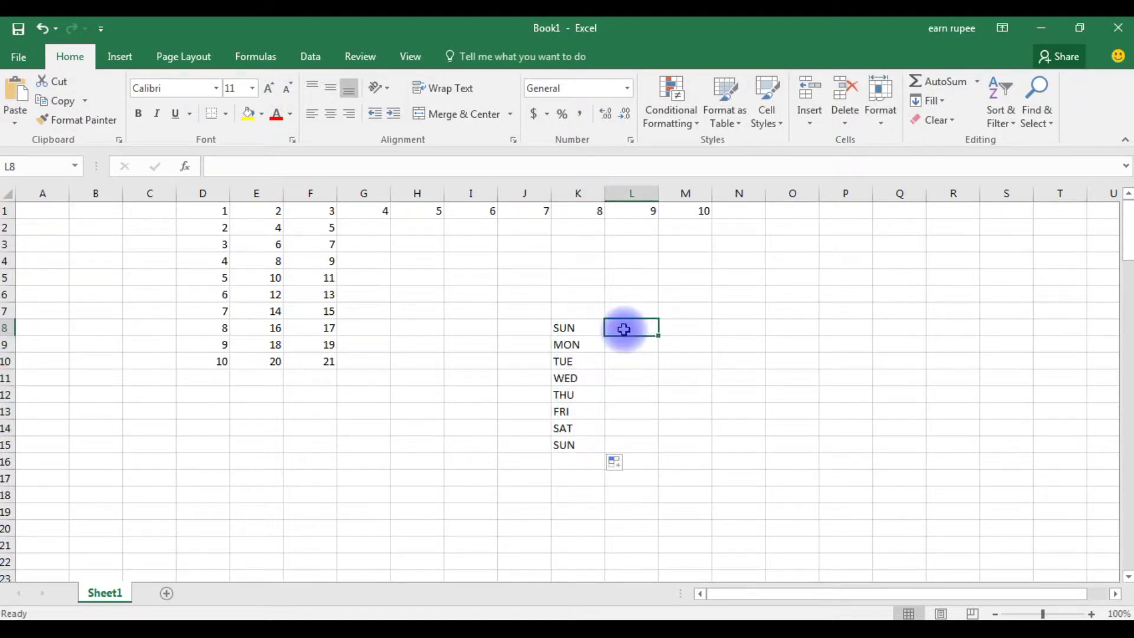
type("J")
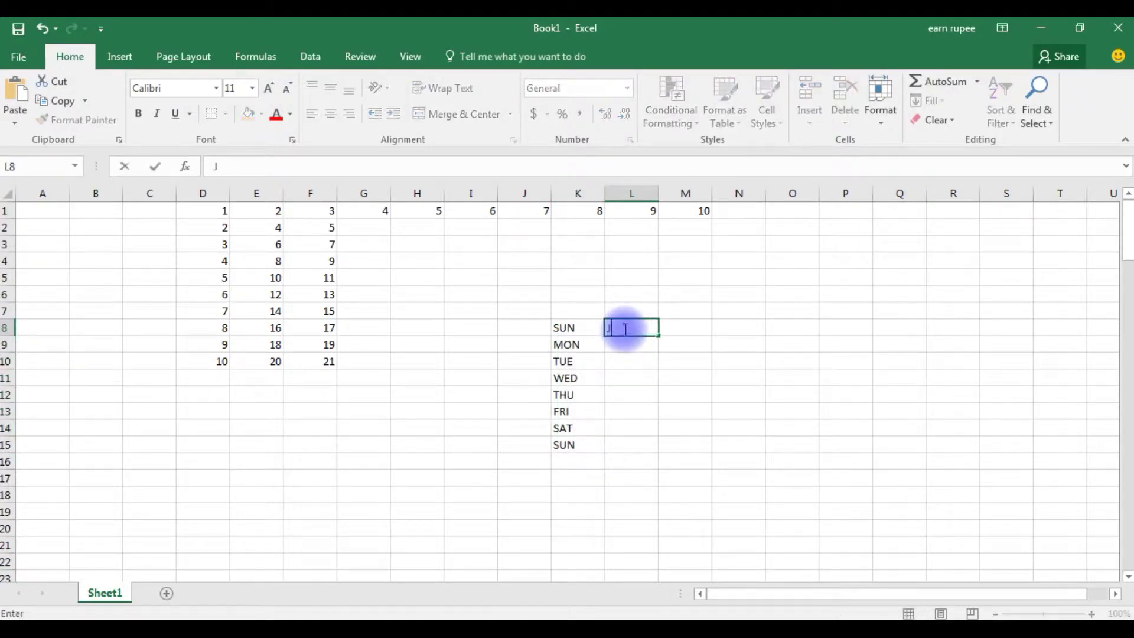
type("AN")
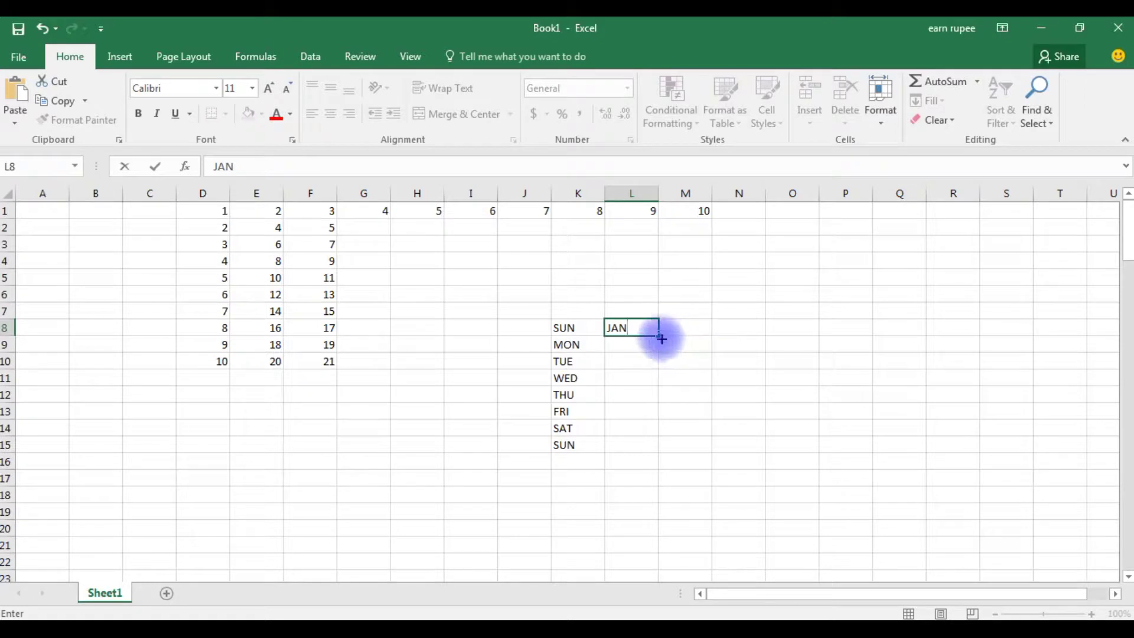
left_click_drag(658, 335, 651, 481)
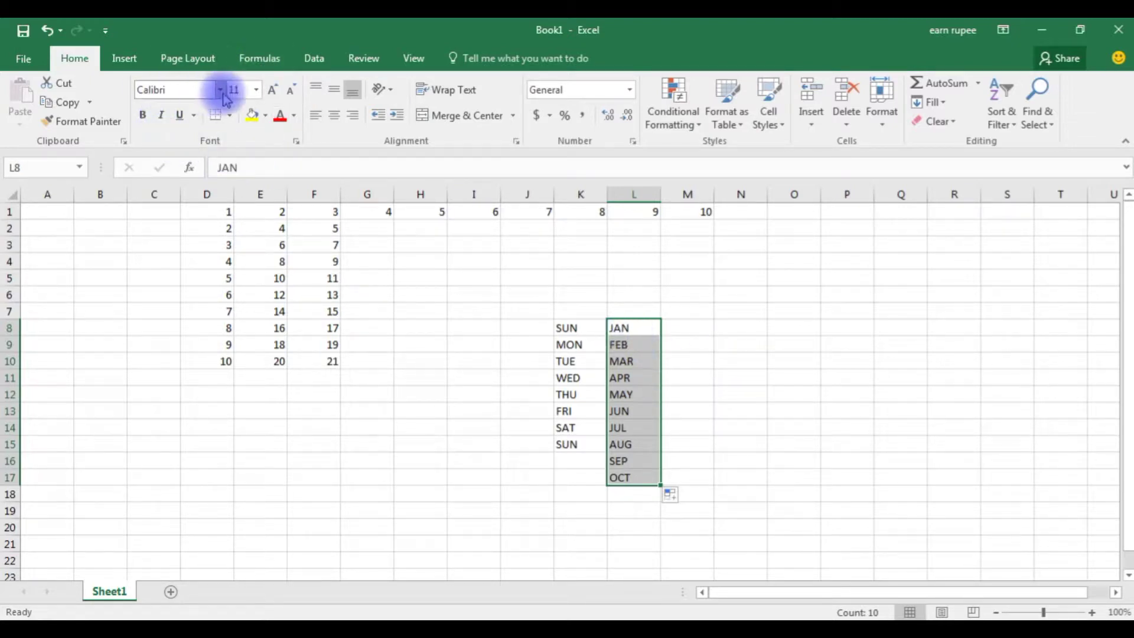
- Give the L8:L17 months a yellow fill and red font, keeping Calibri 11
left_click(190, 94)
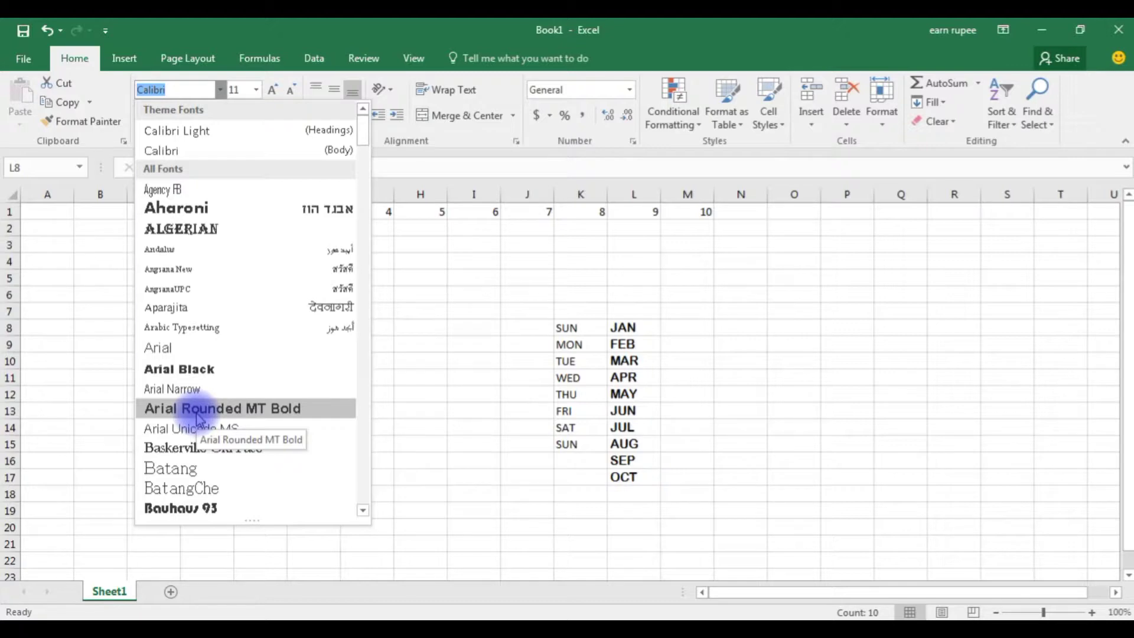
left_click(253, 124)
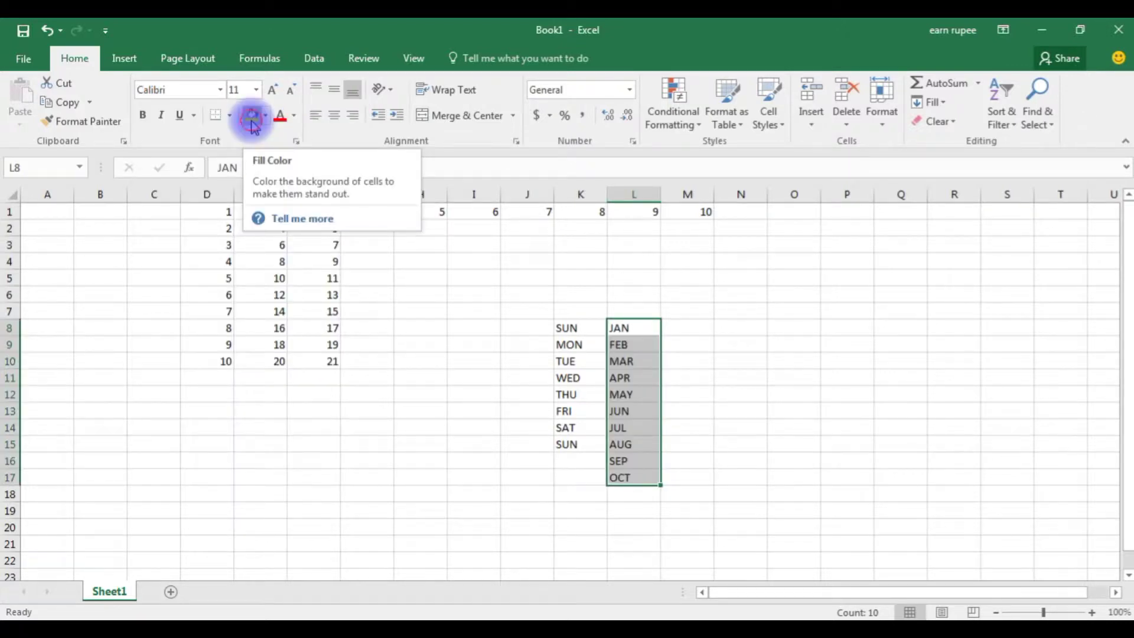
left_click(252, 118)
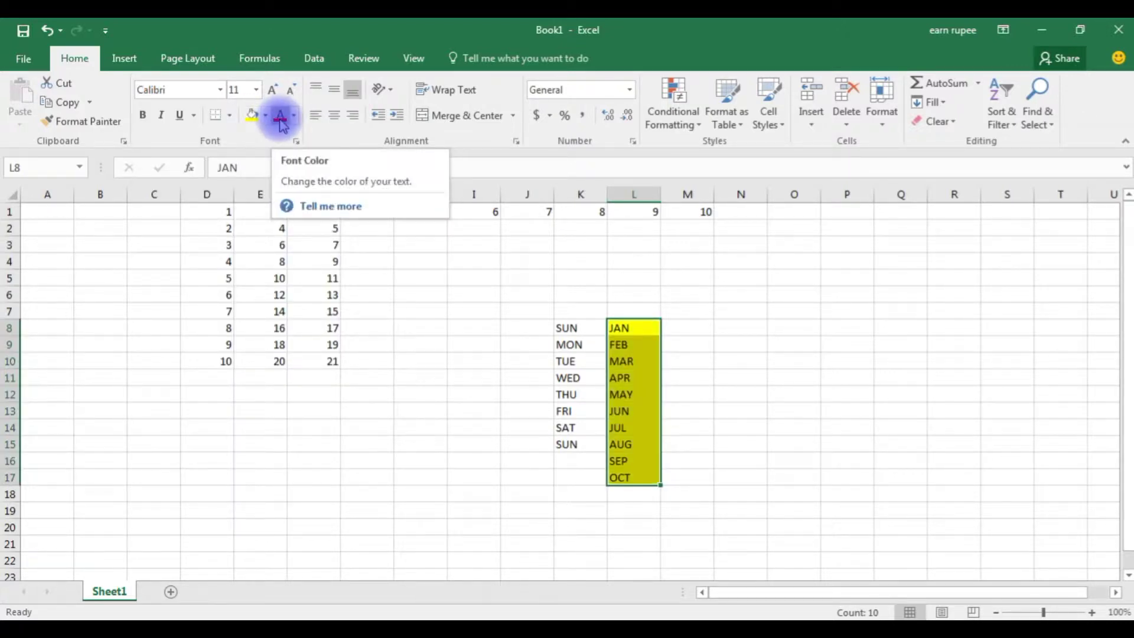
left_click(279, 115)
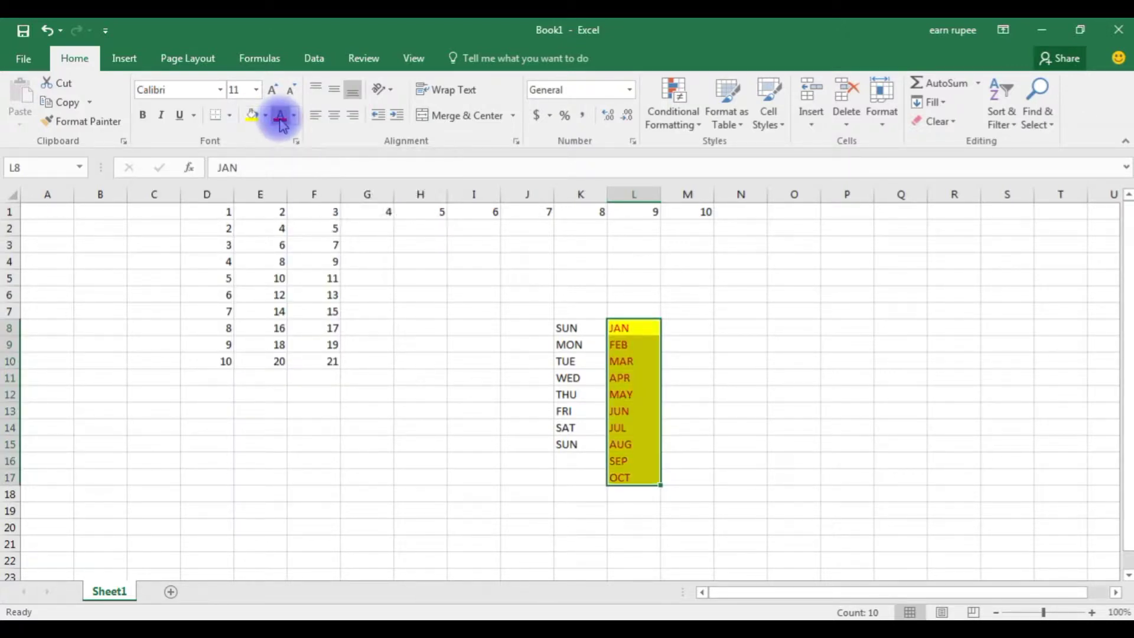
left_click(256, 89)
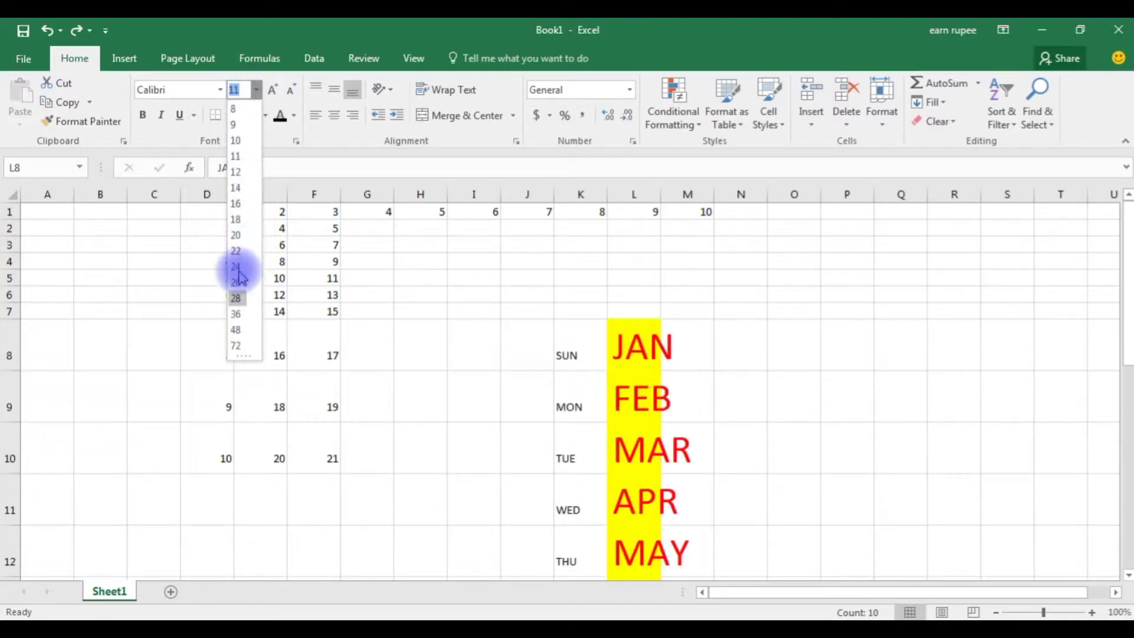
left_click(239, 156)
left_click(740, 344)
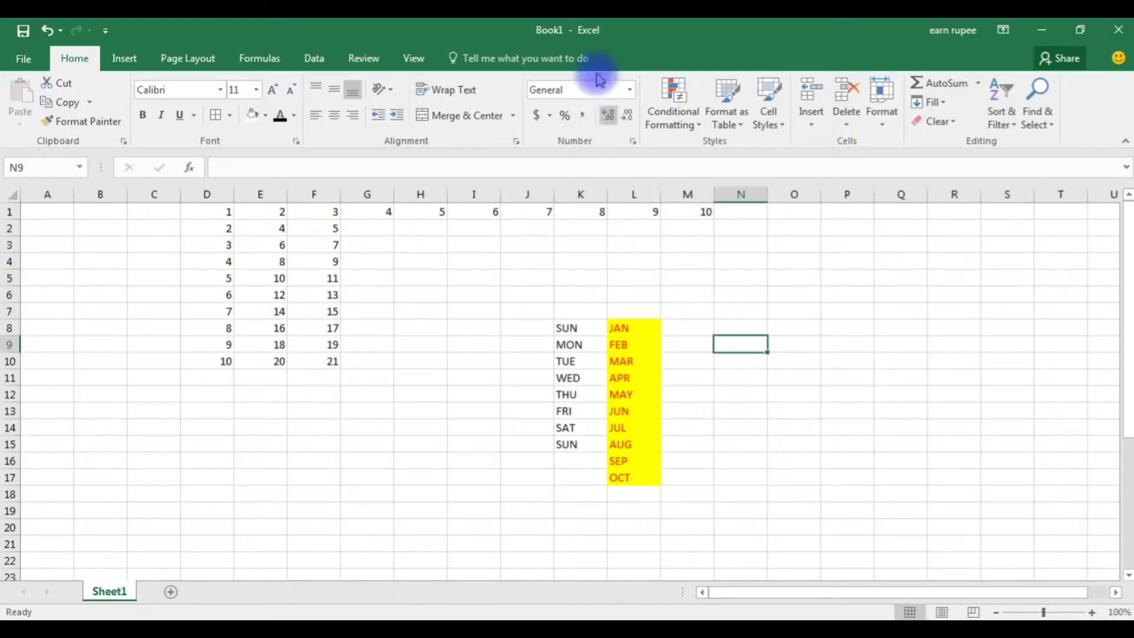
left_click(199, 210)
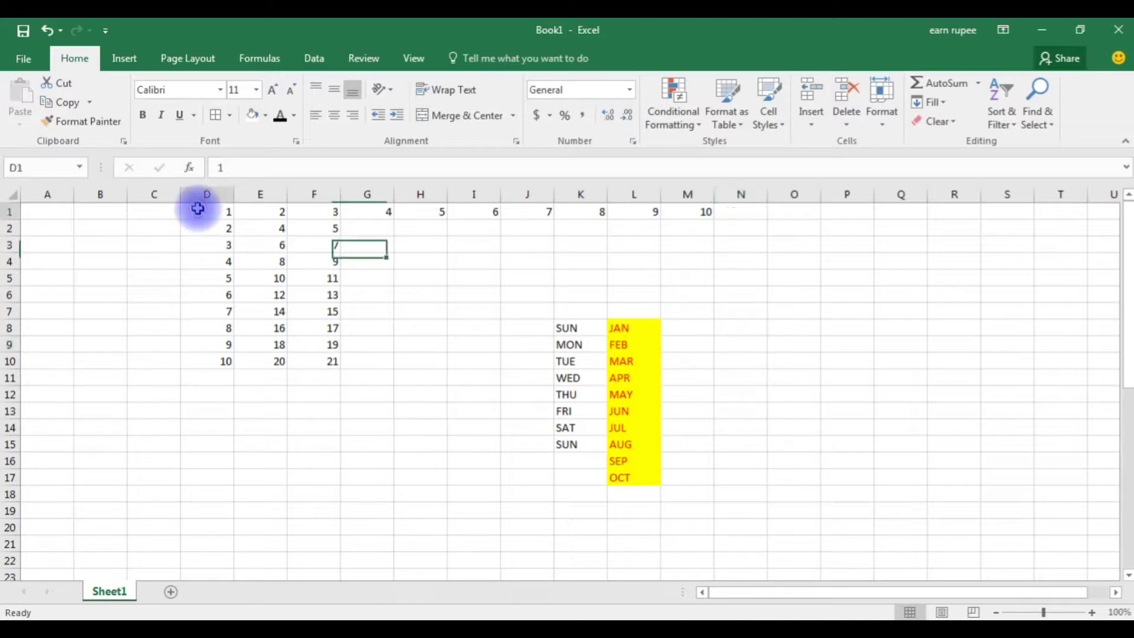
- Select D1:D10 and try the Number and Currency formats on it
left_click(228, 360, "shift")
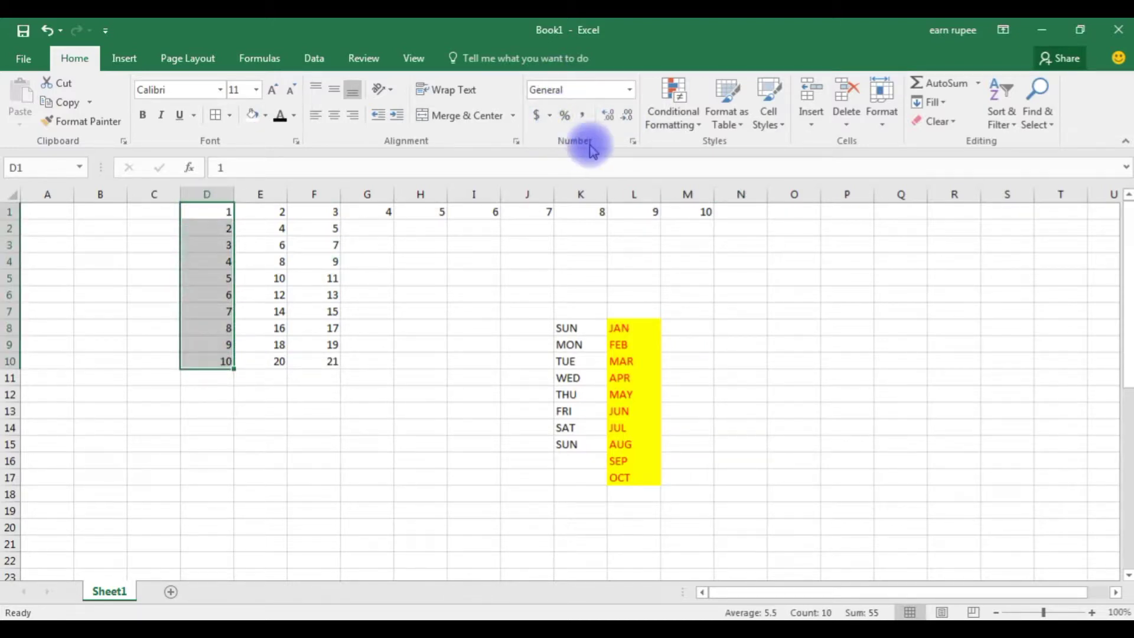
left_click(628, 90)
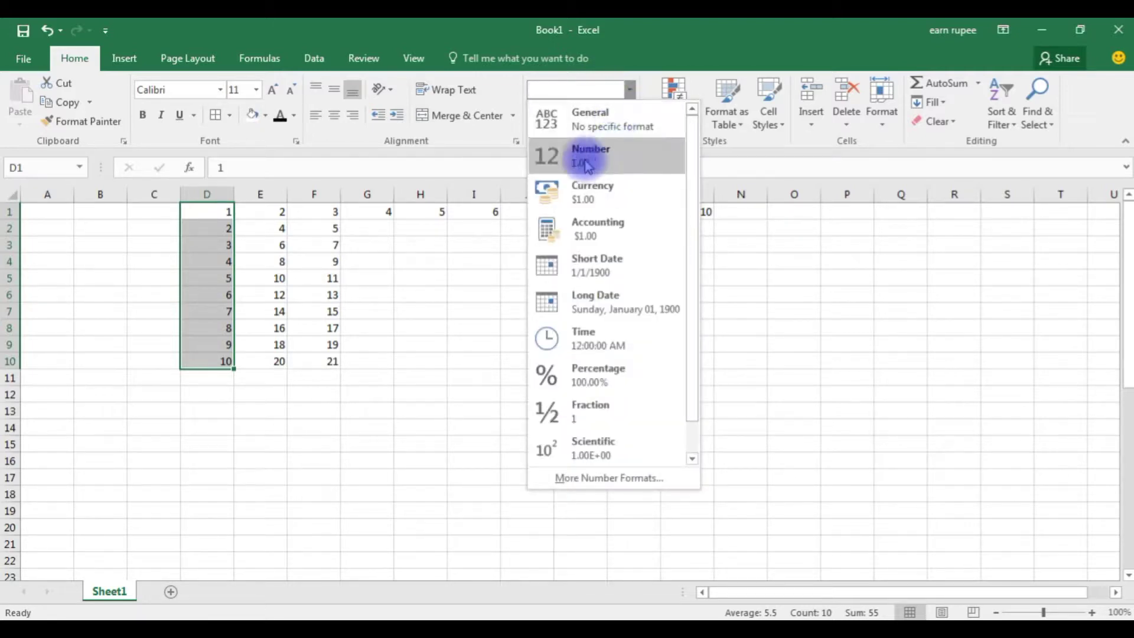
left_click(586, 166)
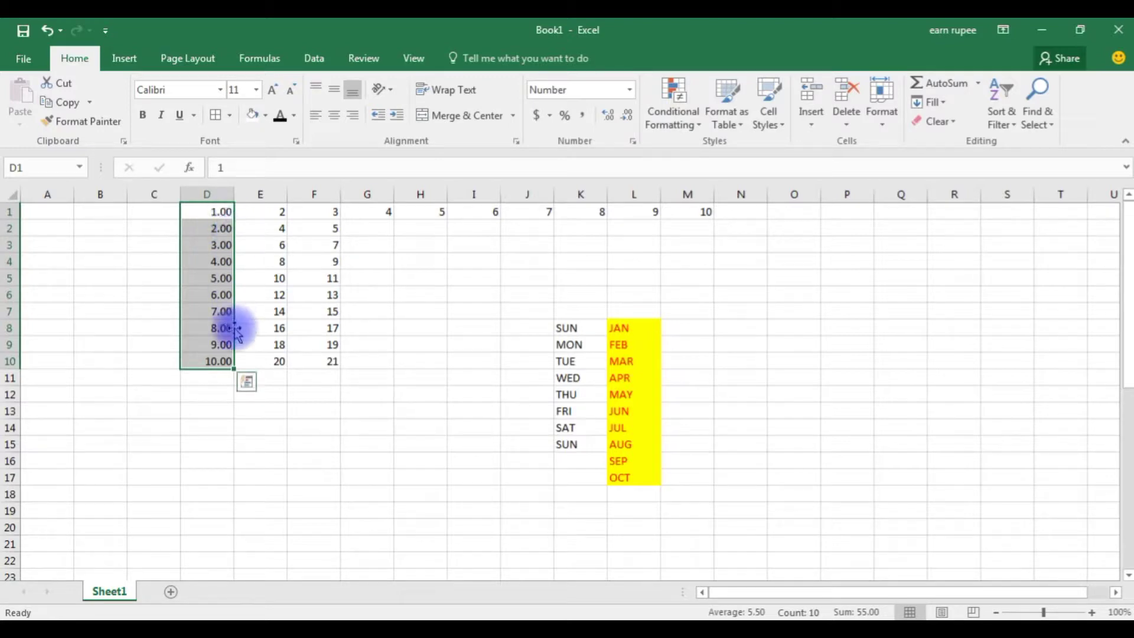
left_click(630, 92)
left_click(587, 198)
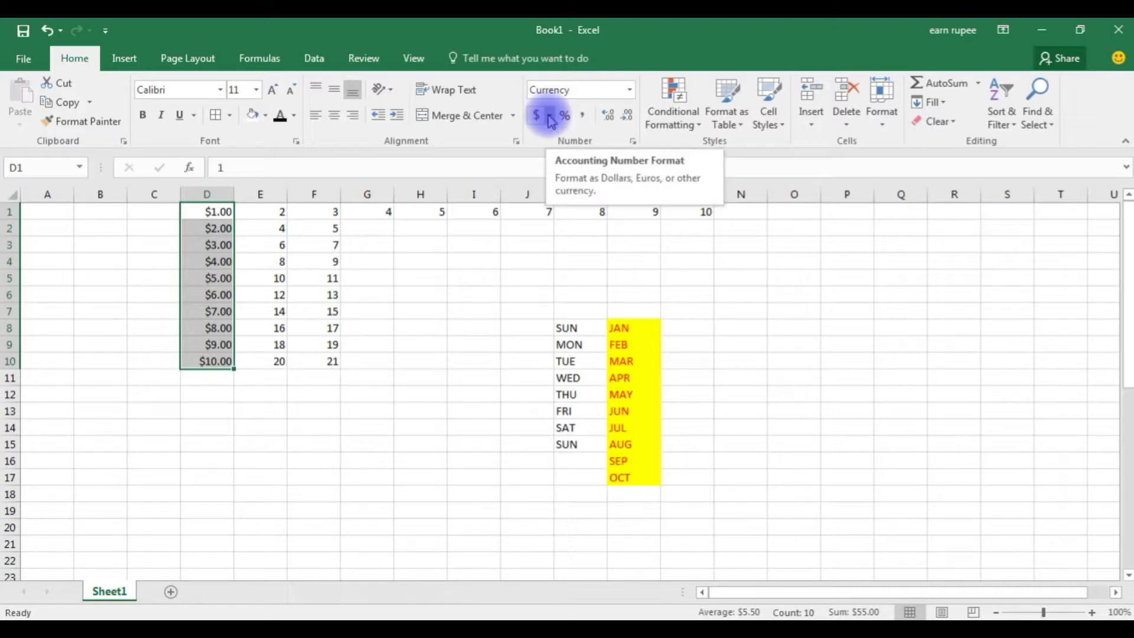
- Apply Accounting format with the ₹ Hindi symbol via More Accounting Formats
left_click(549, 116)
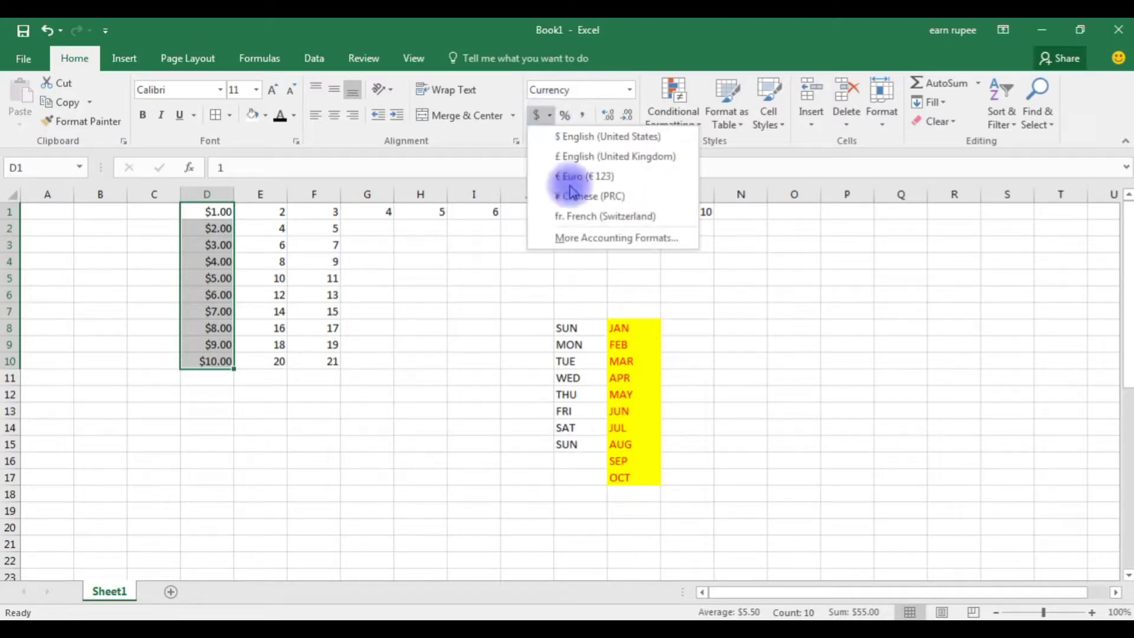
left_click(591, 238)
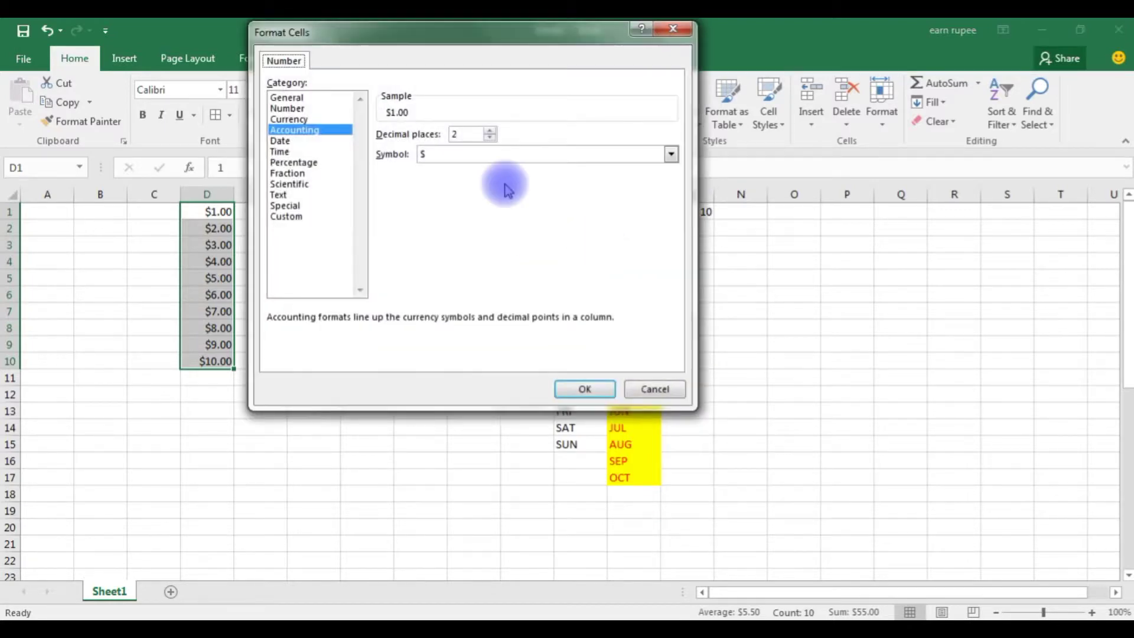
left_click(671, 155)
left_click(442, 244)
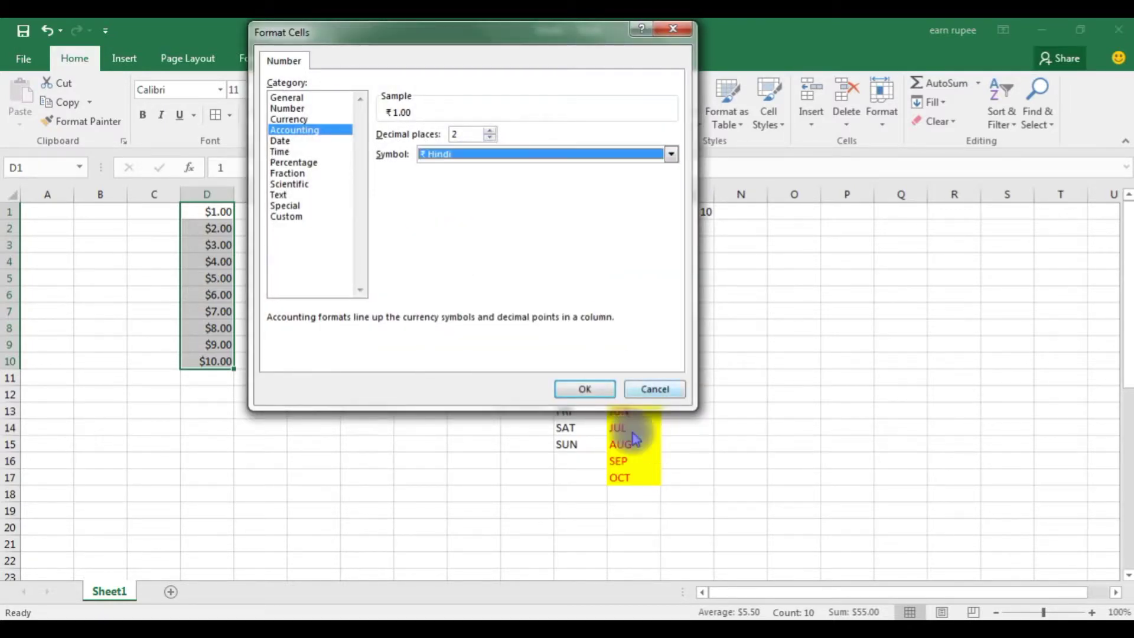
left_click(582, 383)
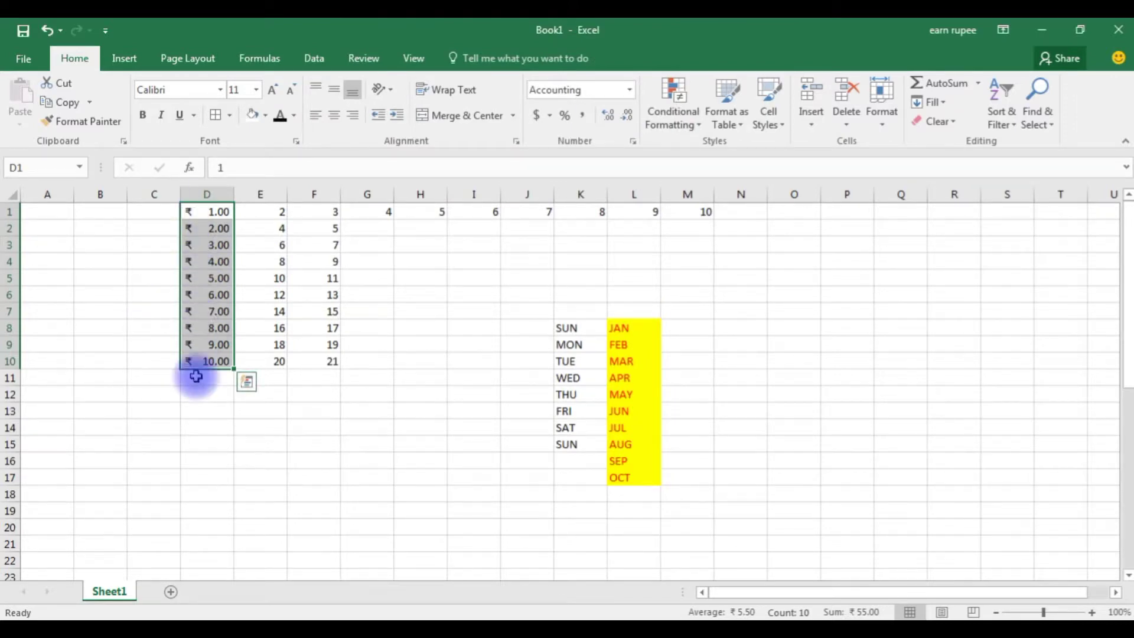
left_click(630, 89)
- Cycle column D through the accounting, percentage and scientific number formats
left_click(605, 226)
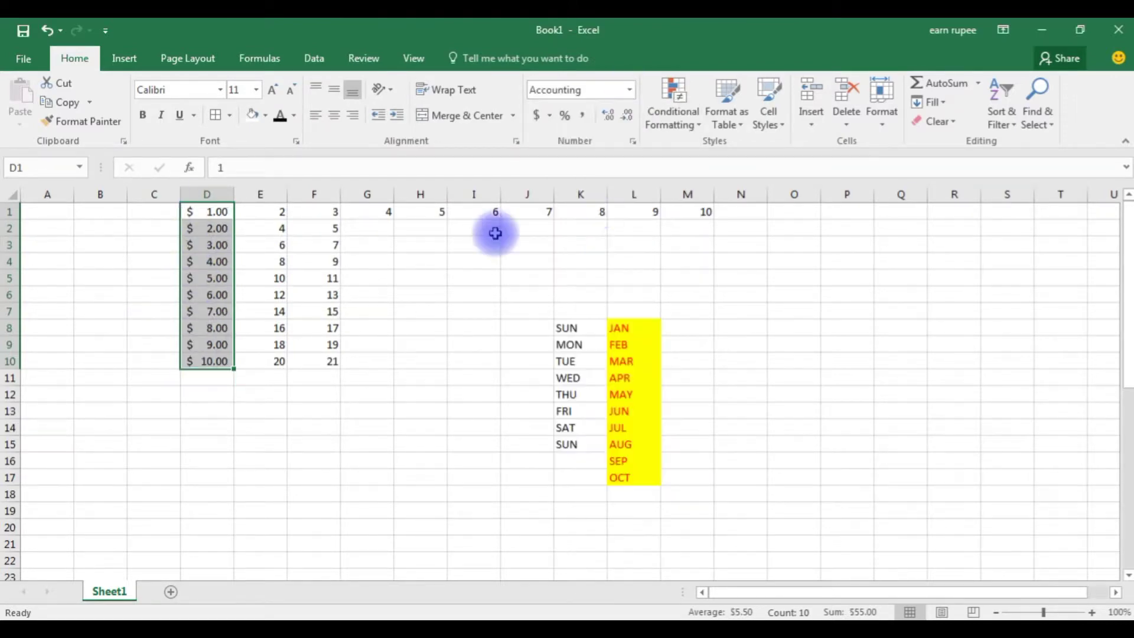
left_click(630, 89)
left_click(596, 381)
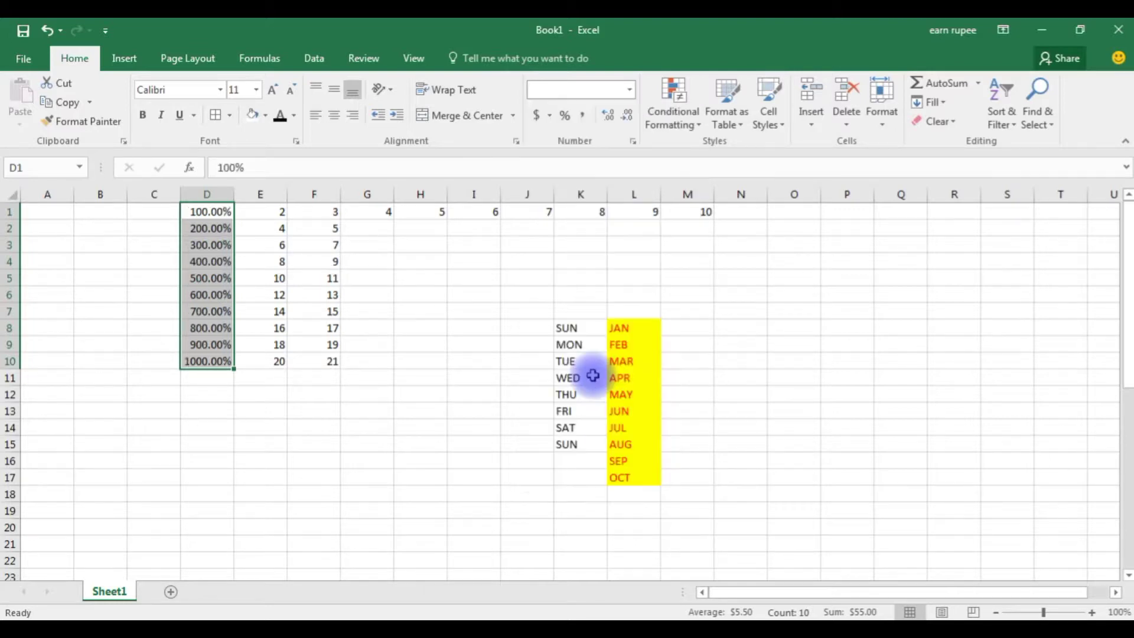
left_click(628, 92)
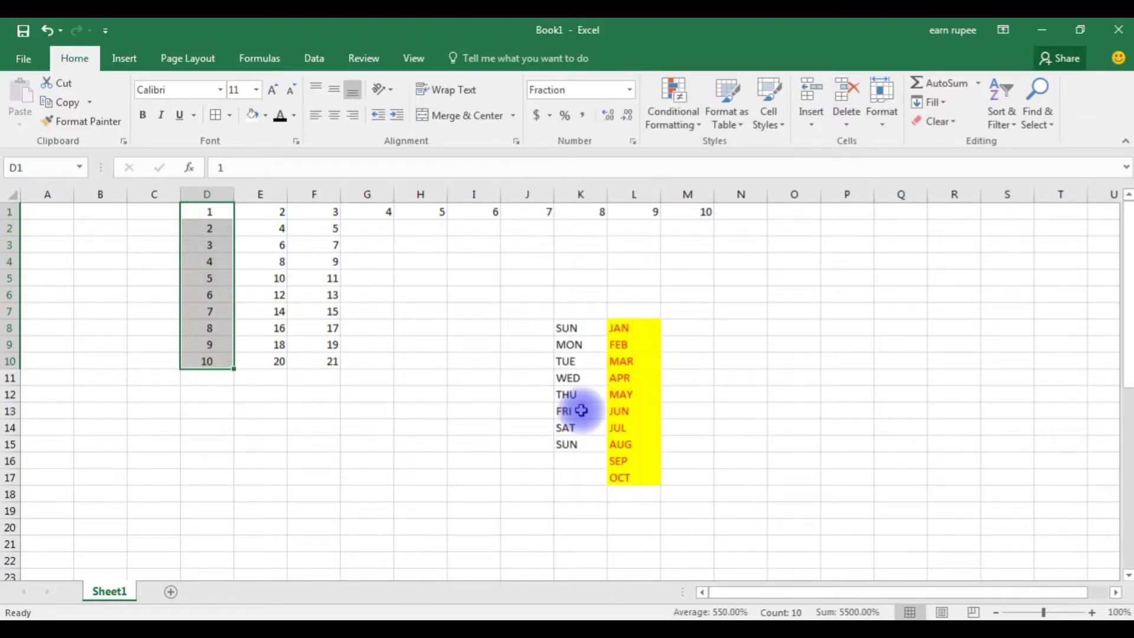
left_click(630, 90)
left_click(593, 445)
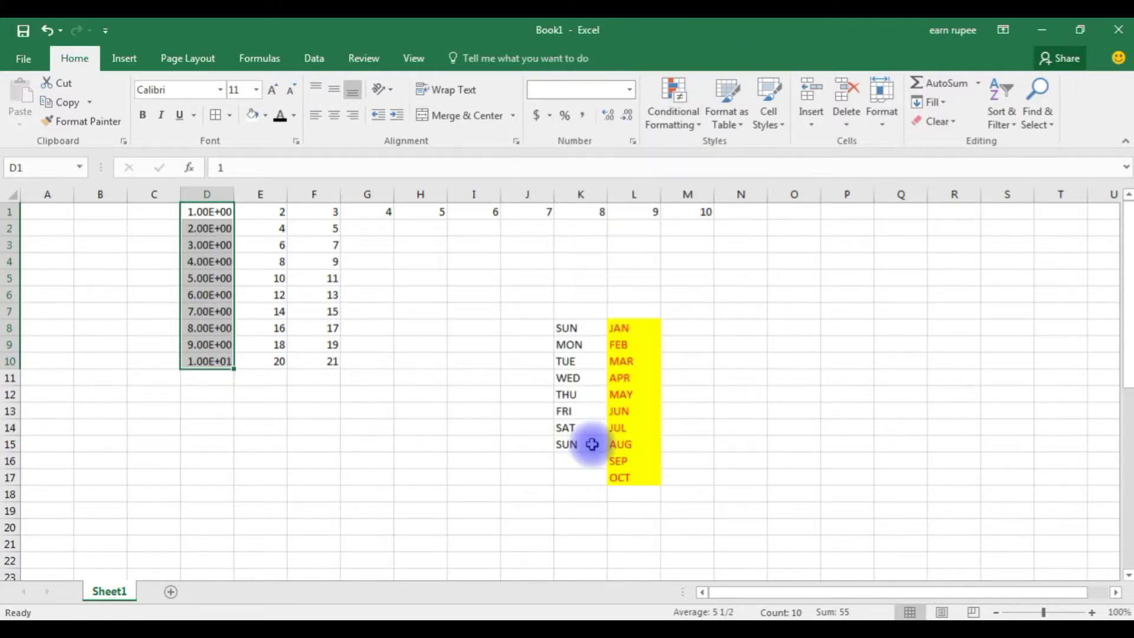
- Format D1 alone as a short date showing 1/1/1900, then start editing E14
left_click(208, 211)
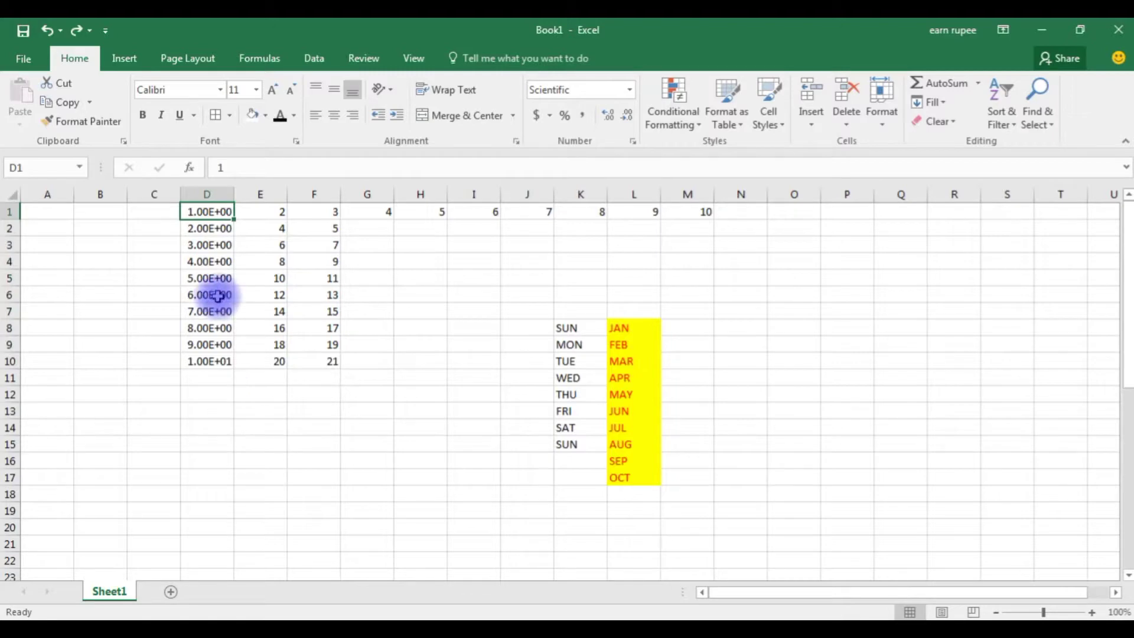
left_click(630, 90)
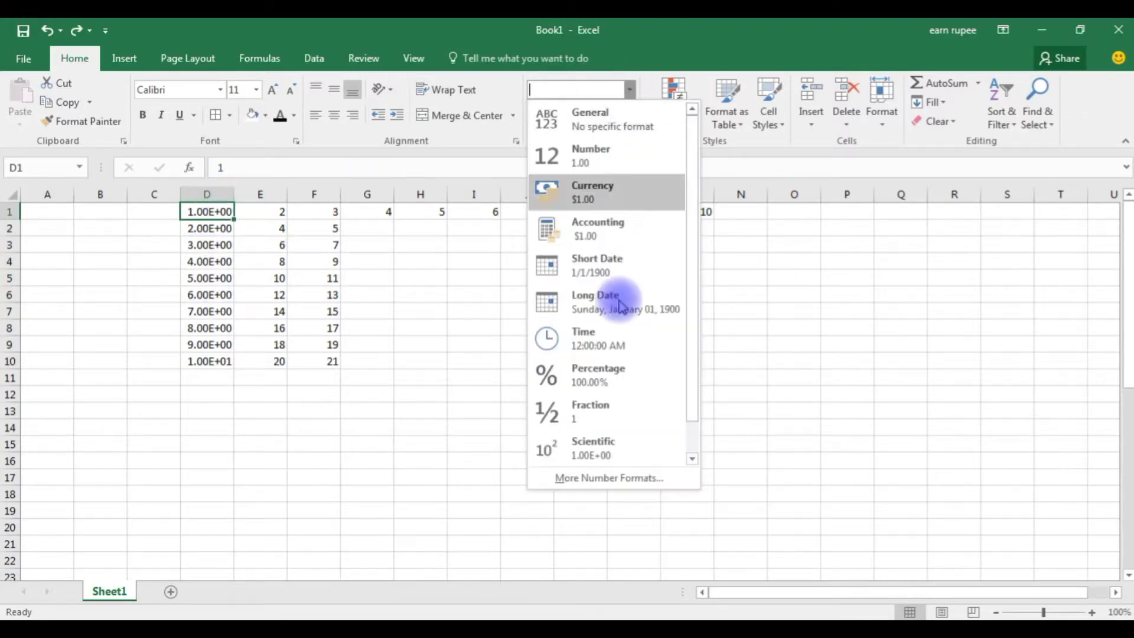
left_click(592, 273)
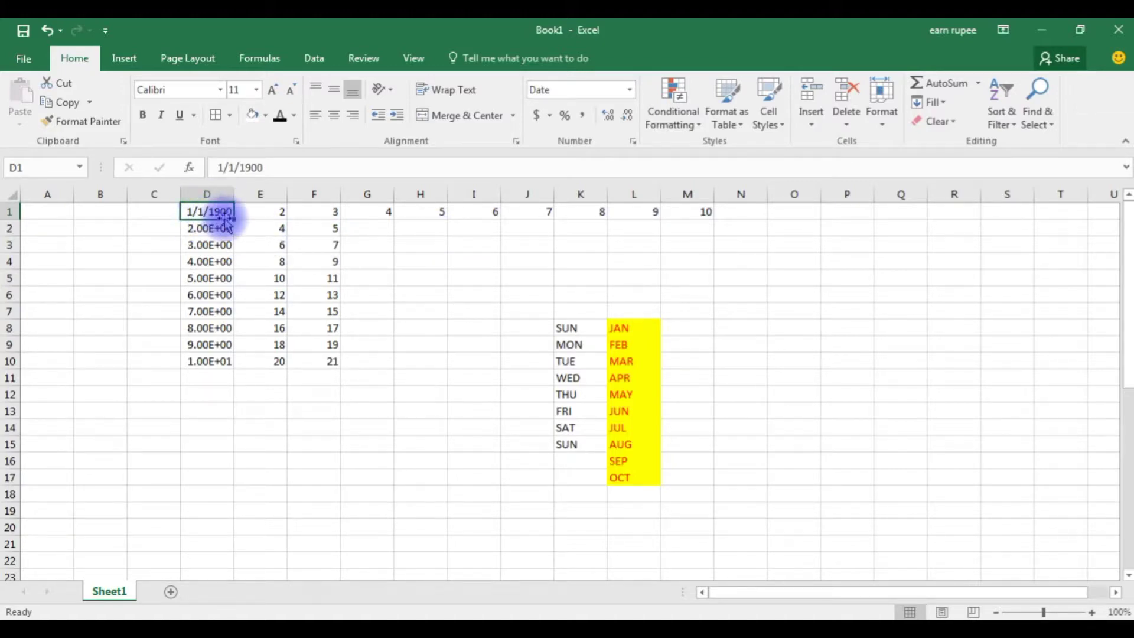
left_click(629, 90)
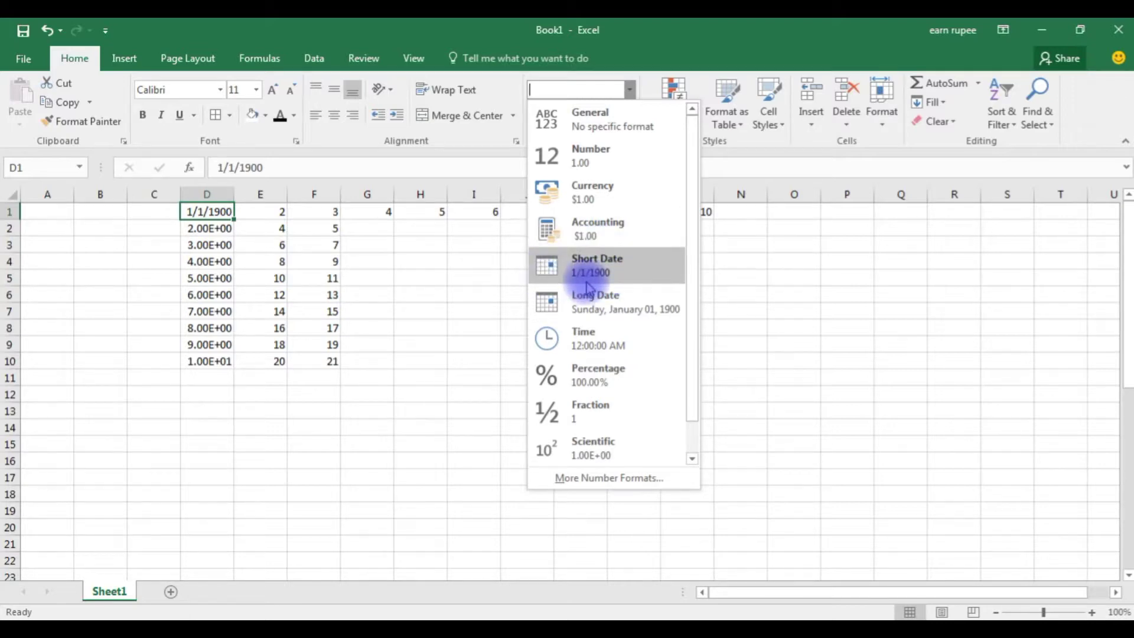
left_click(215, 426)
double_click(239, 426)
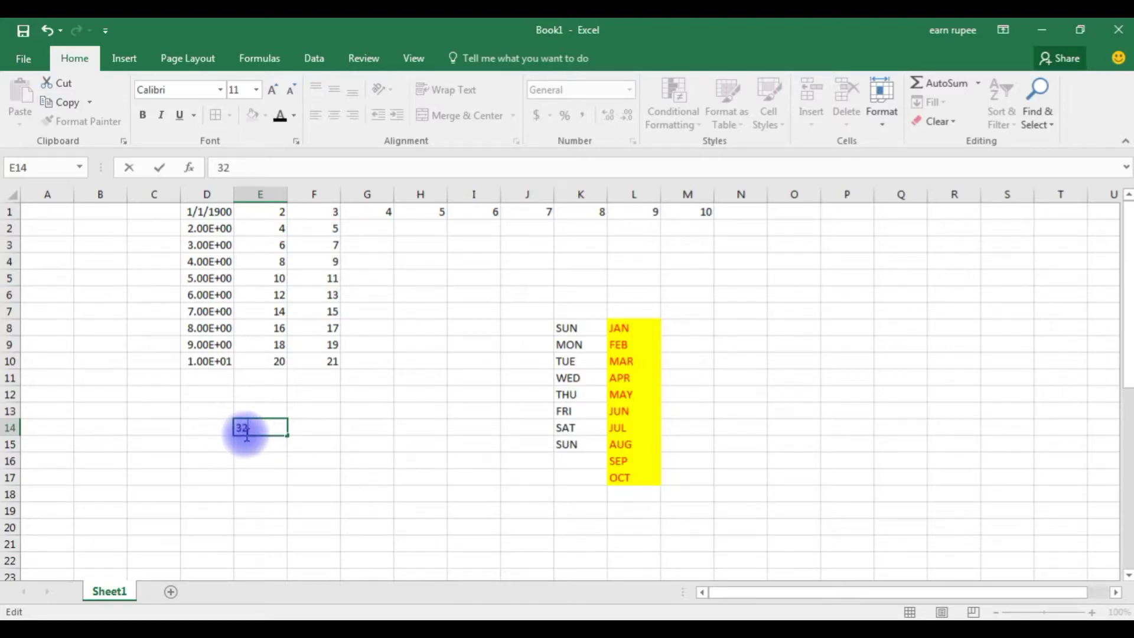
- Format E14's value 32 as a short date, showing 2/1/1900
key("Escape")
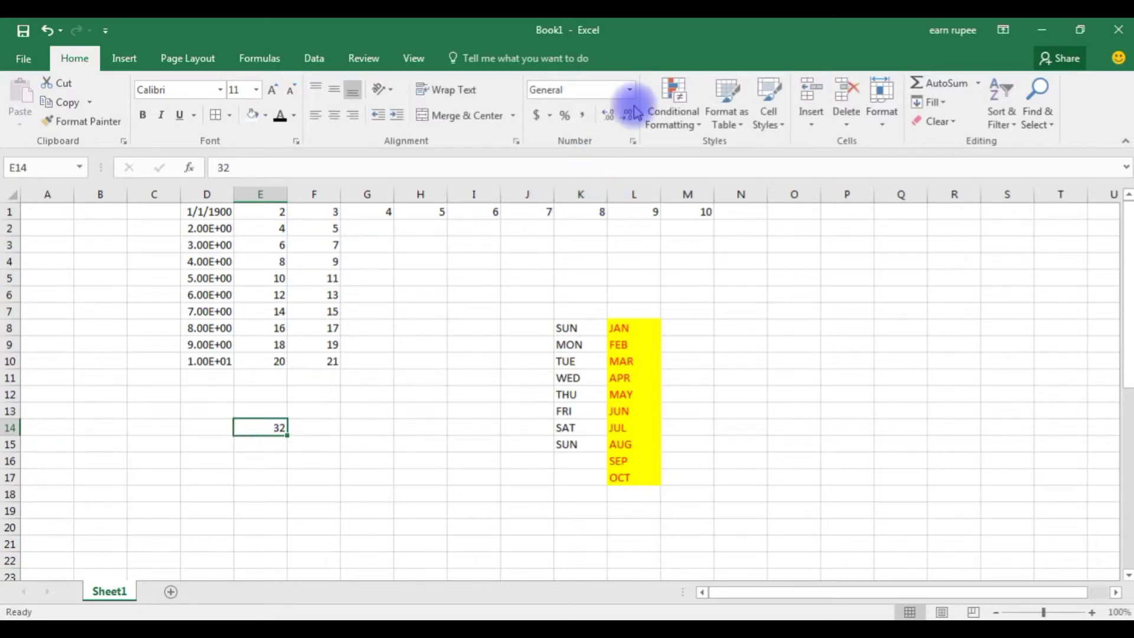
left_click(629, 89)
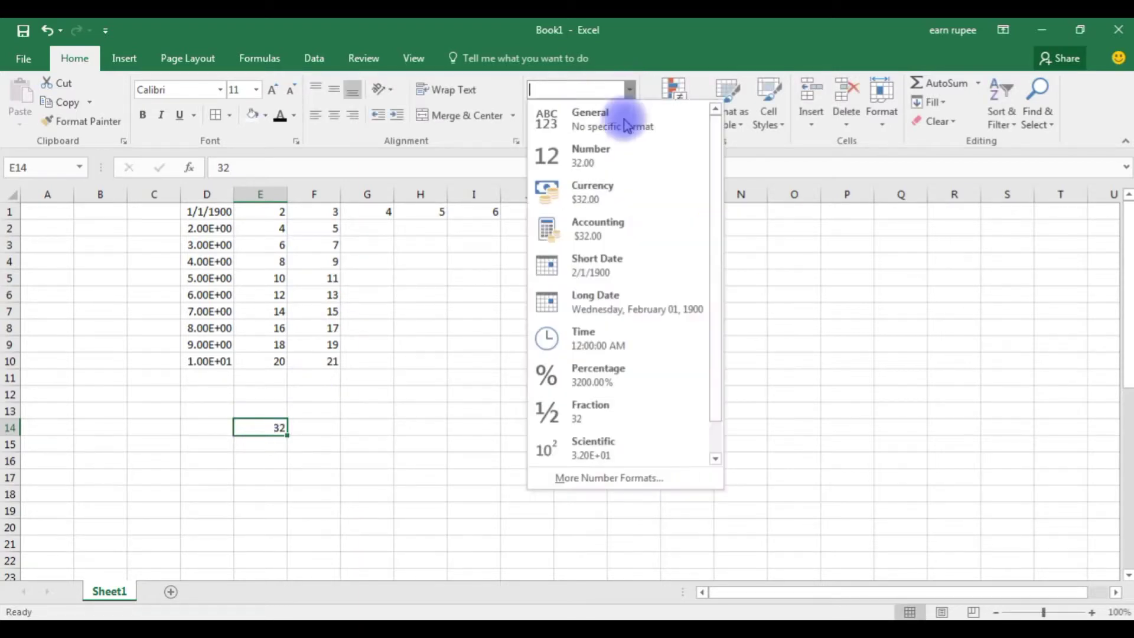
left_click(595, 266)
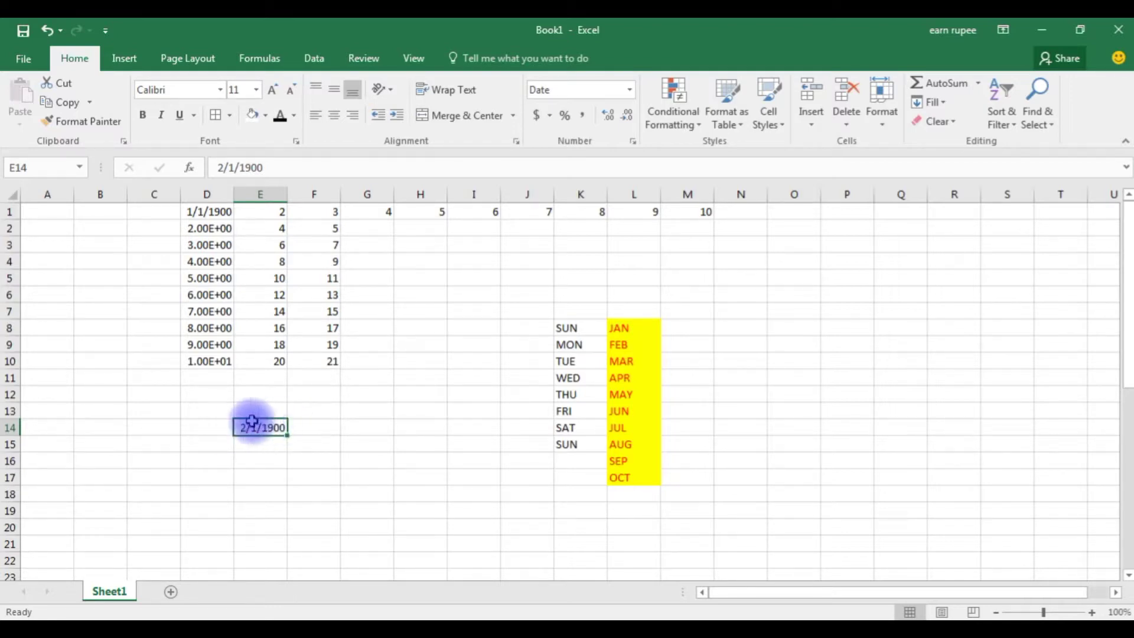
- Enter 15 in F14 and format it as the short date 1/15/1900
left_click(313, 430)
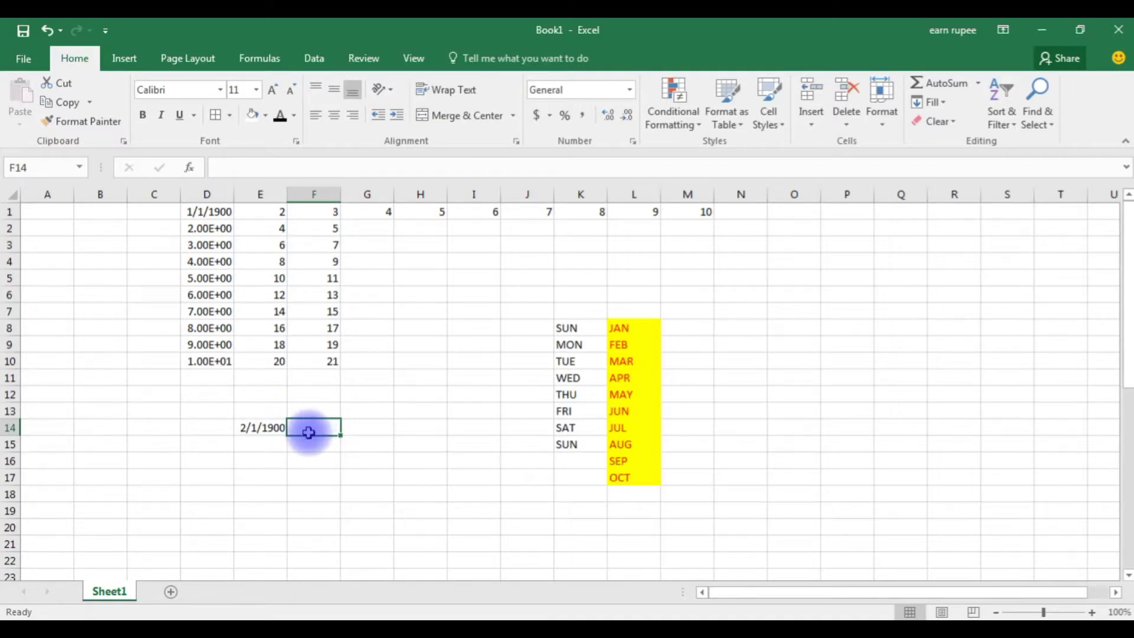
type("15")
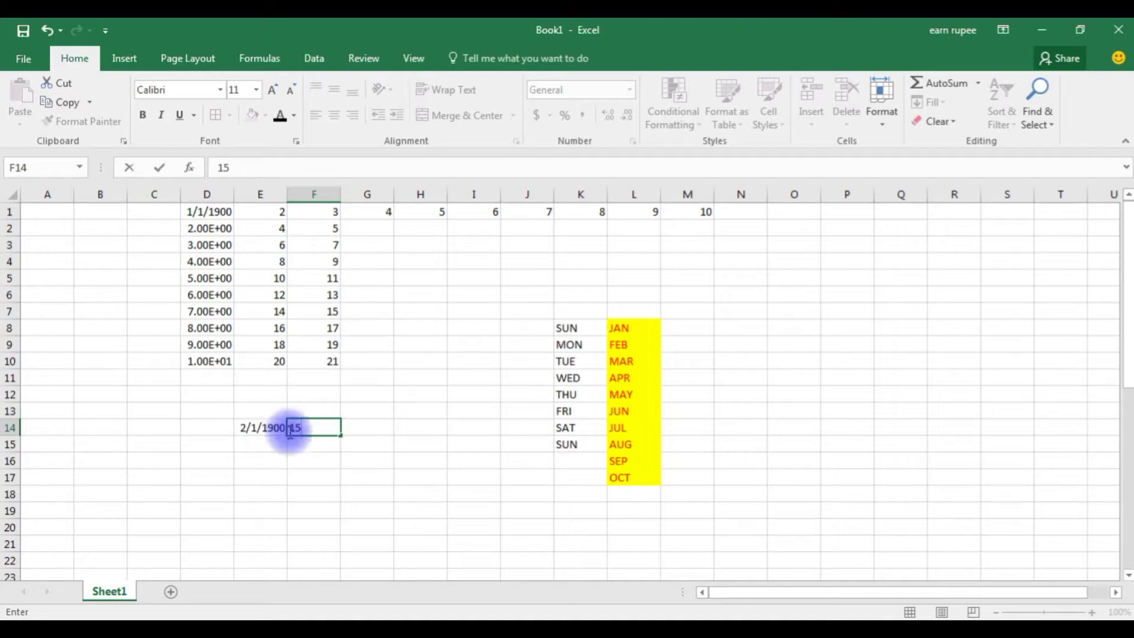
key("ctrl+Return")
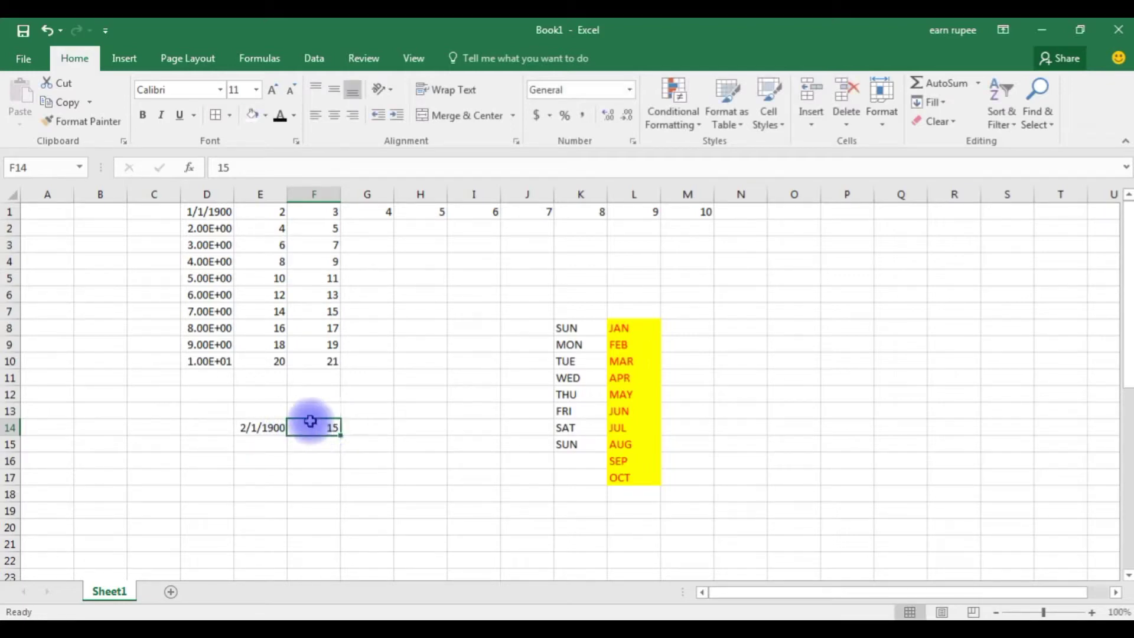
left_click(630, 90)
left_click(610, 256)
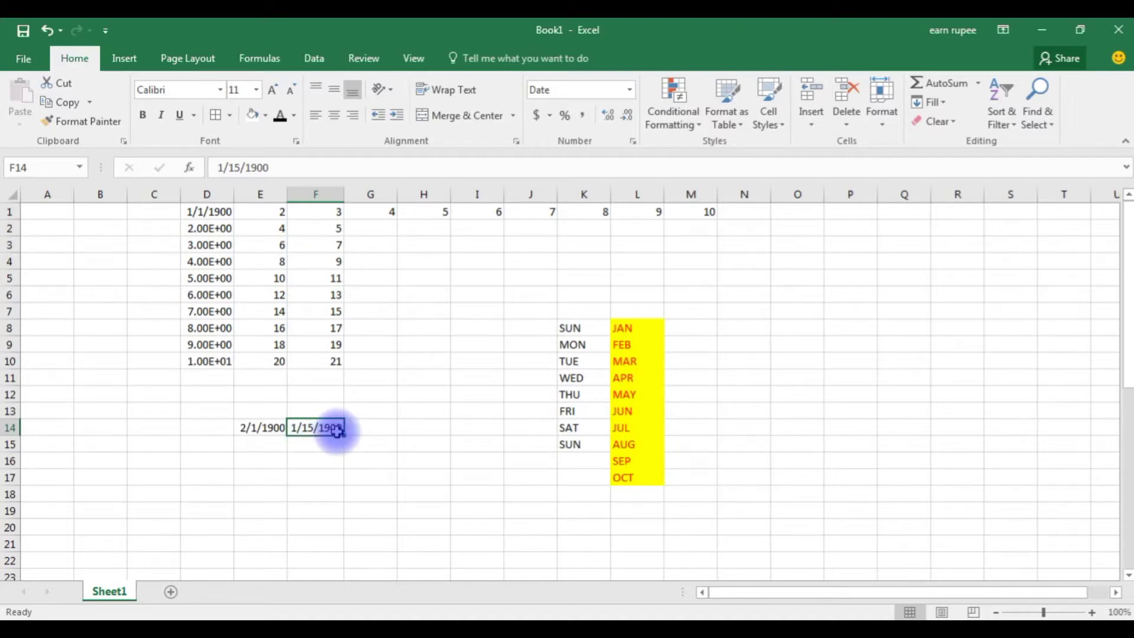
left_click(319, 216)
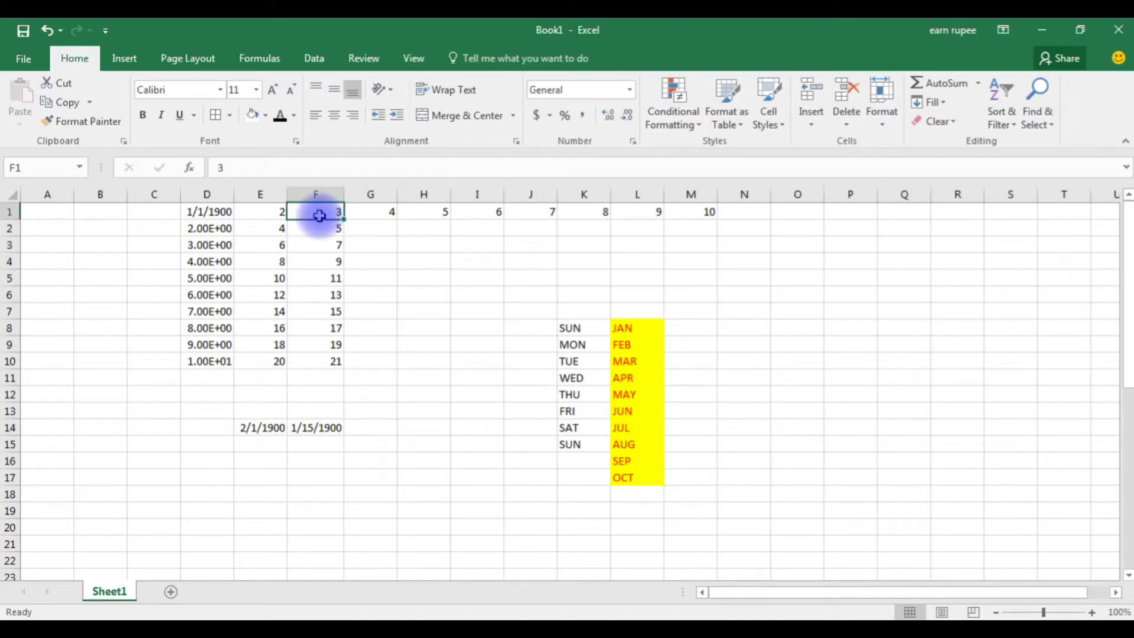
- Format F1:F10 as short dates, then as long dates from Tuesday, January 03, 1900
left_click(326, 360, "shift")
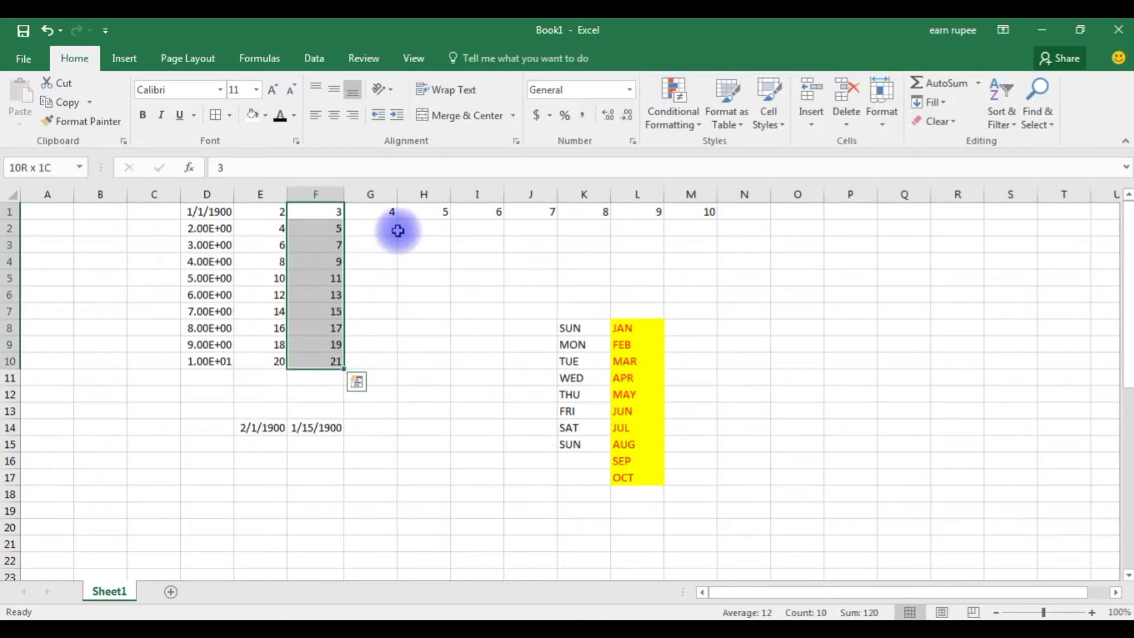
left_click(631, 91)
left_click(591, 260)
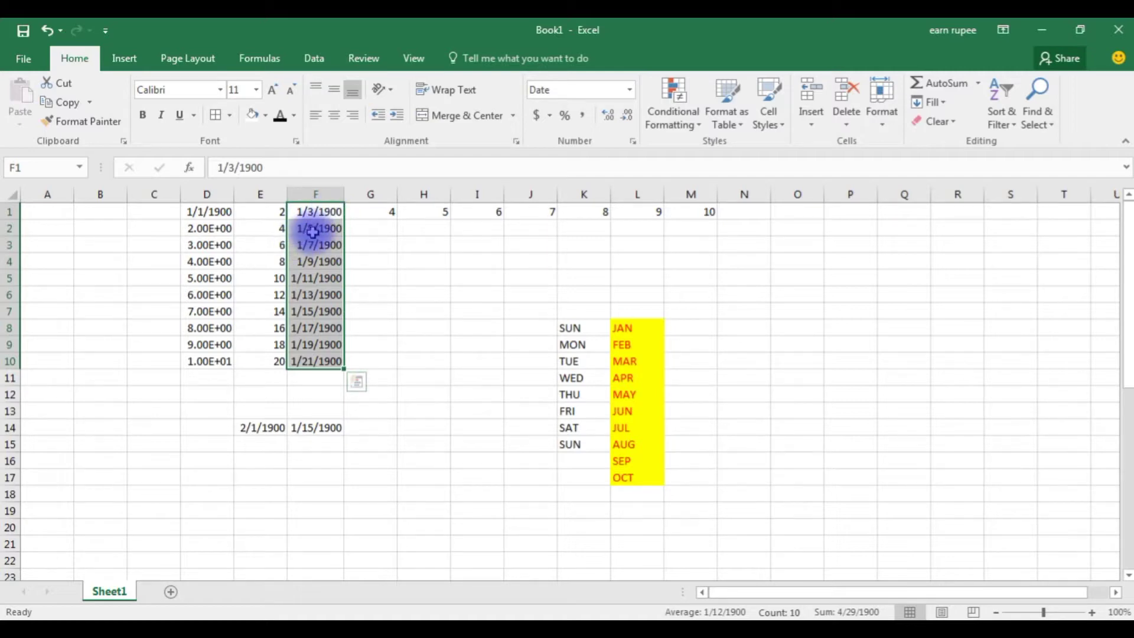
left_click(631, 91)
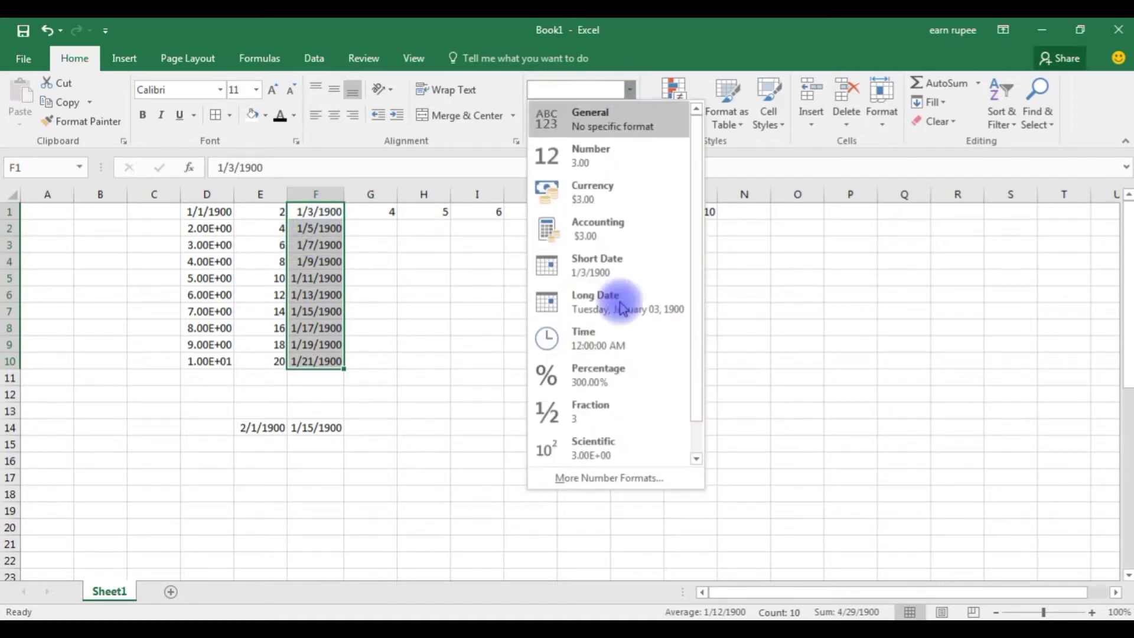
left_click(582, 297)
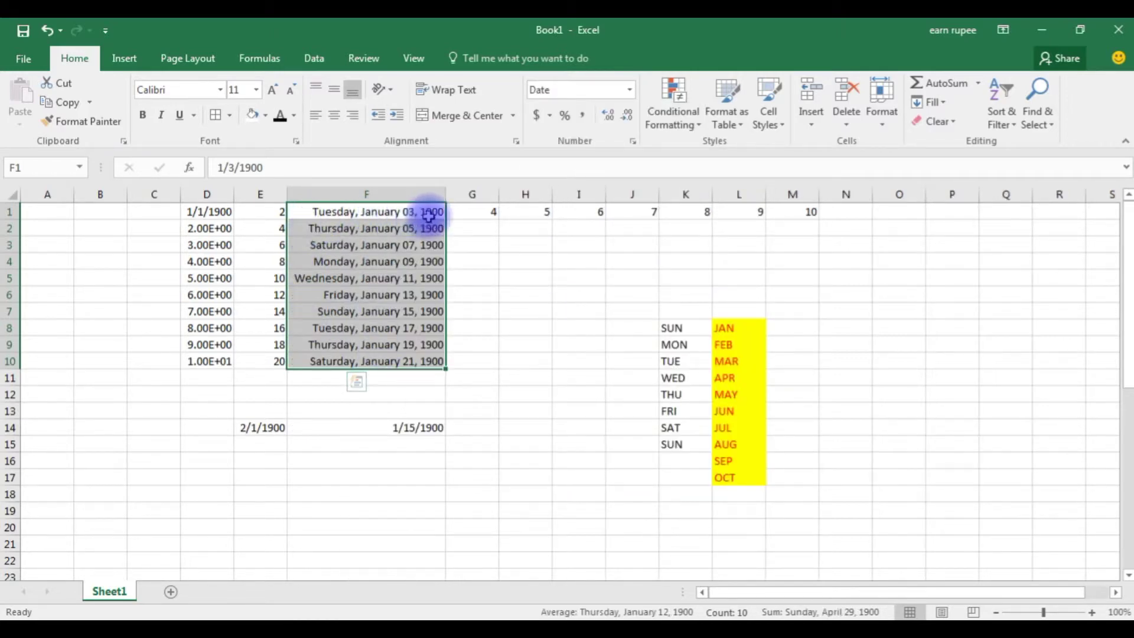
left_click(630, 90)
scroll(552, 481, "down", 1)
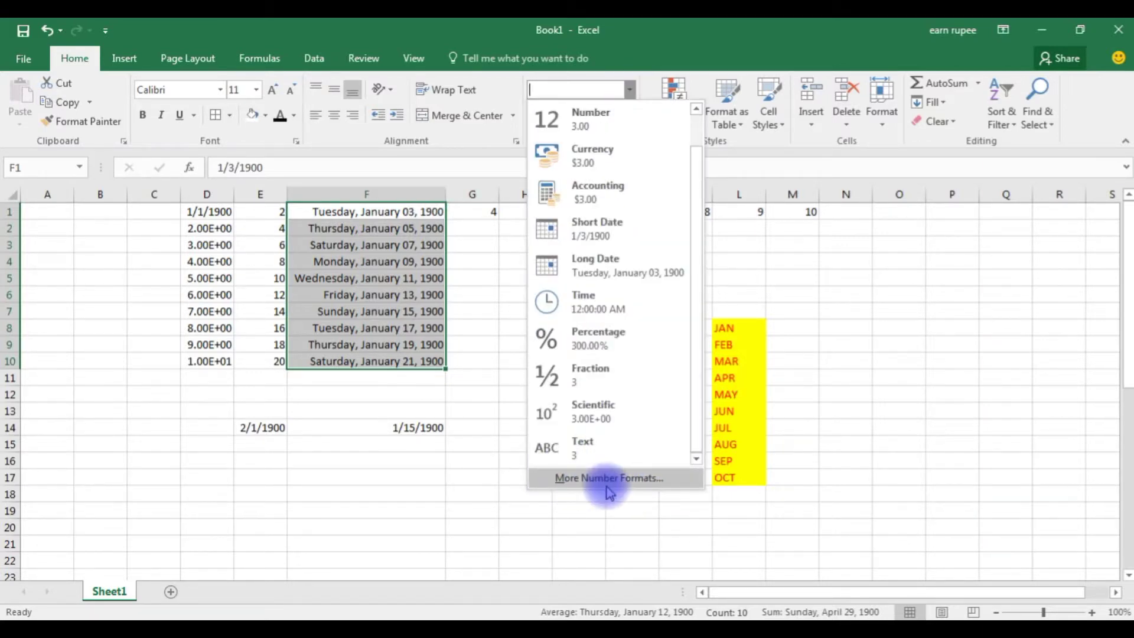
key("Escape")
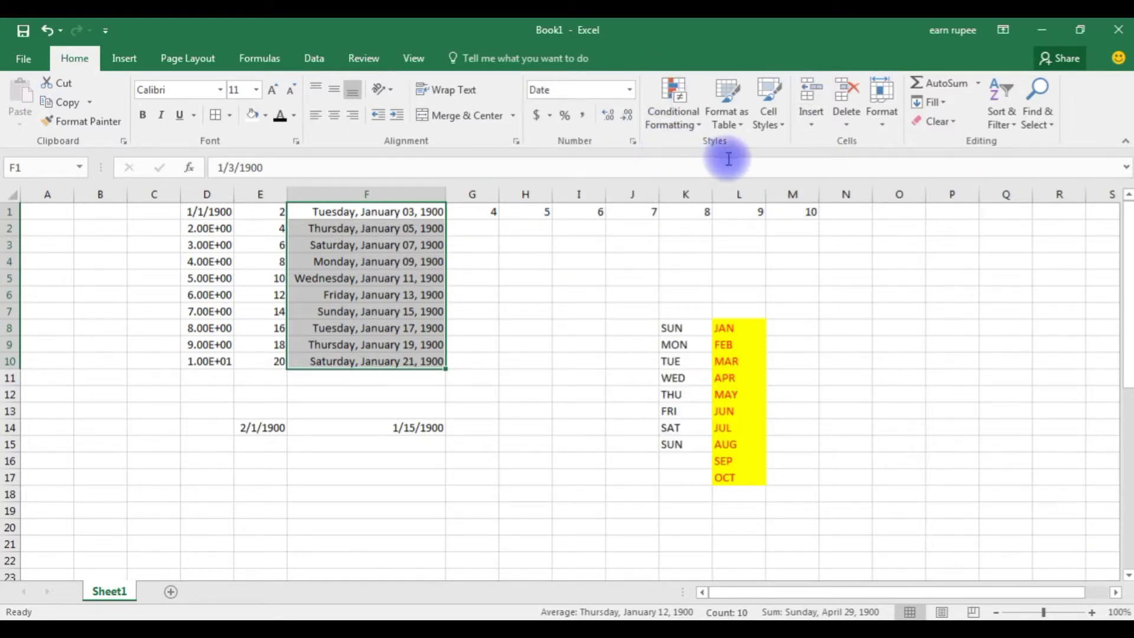
- Clear the sheet and enter =RANDBETWEEN(1,50) in C5
left_click(844, 361)
left_click(805, 484)
key("ctrl+a")
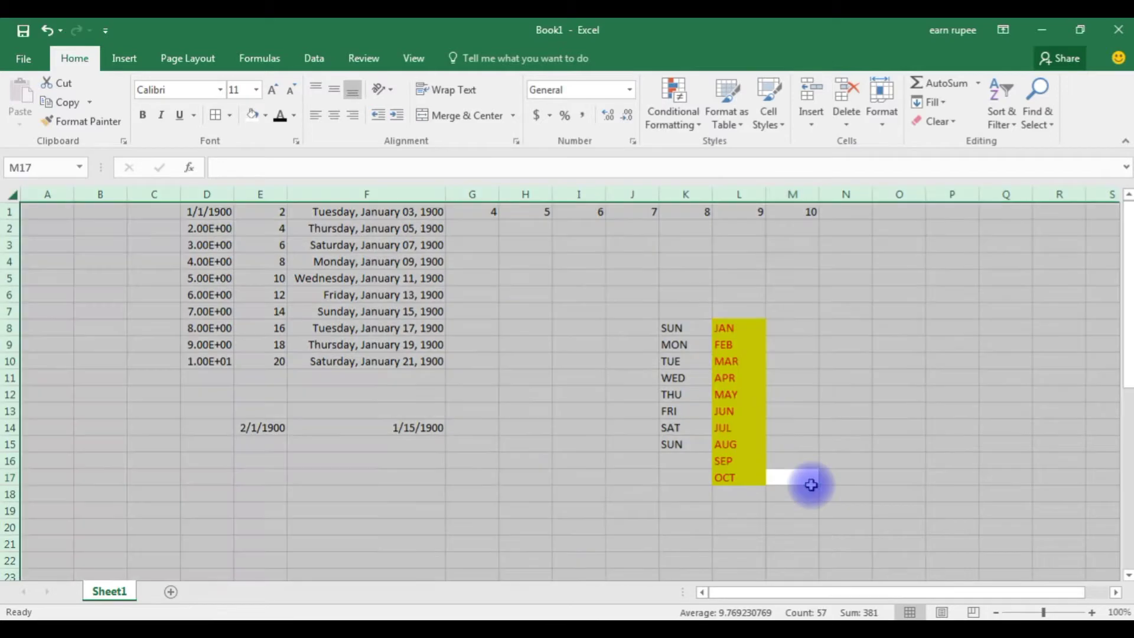
double_click(146, 279)
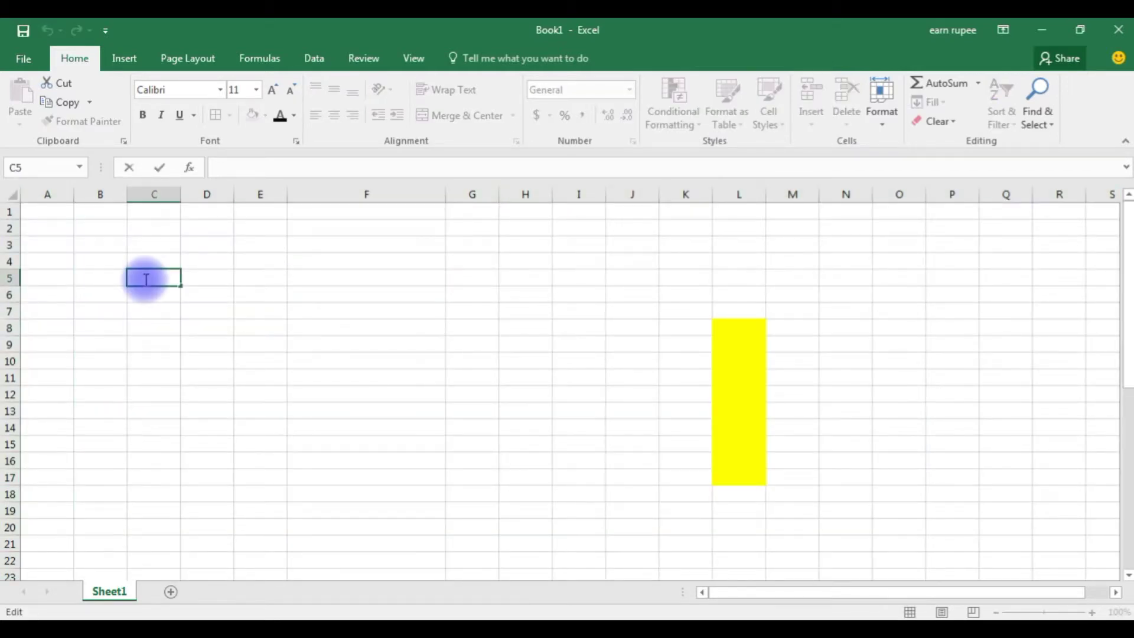
type("=ran")
key("Down")
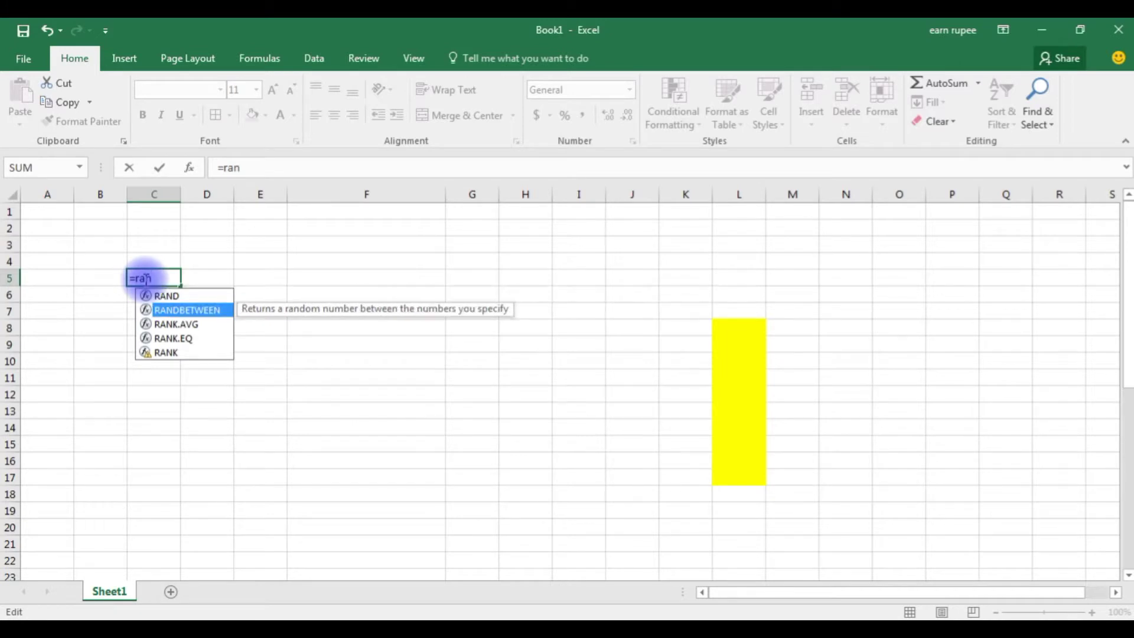
key("Tab")
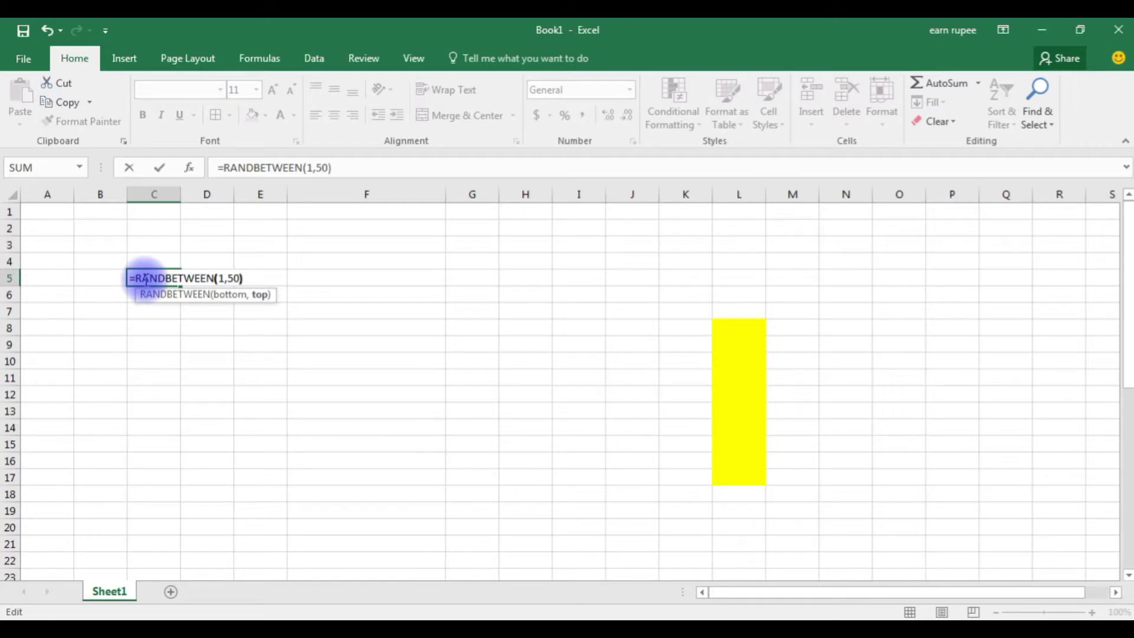
type("1,50)")
key("Return")
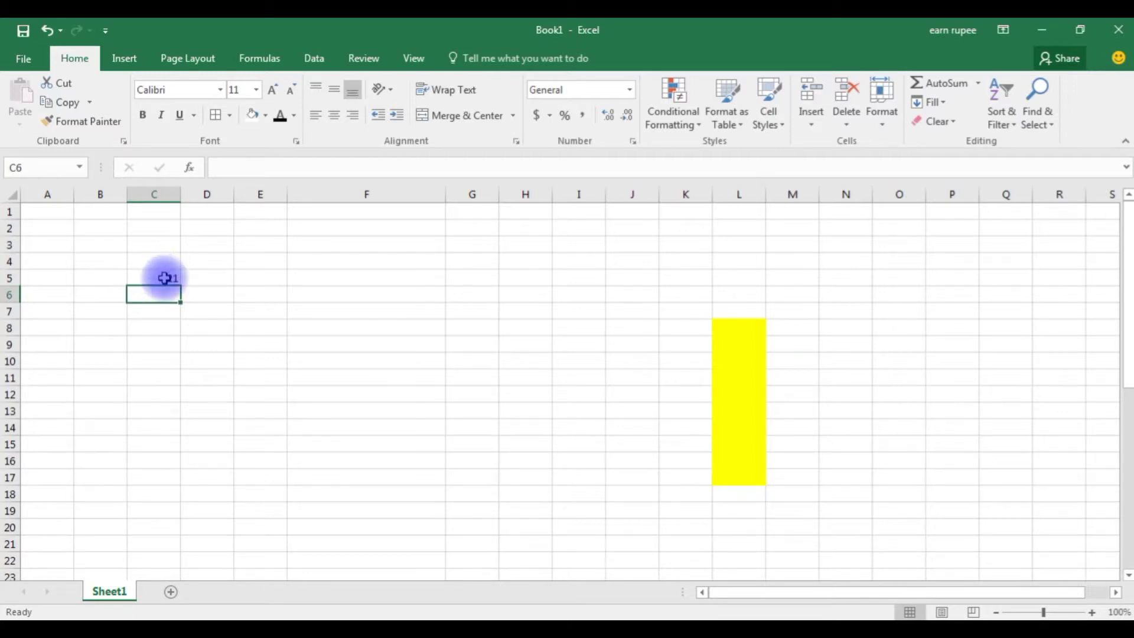
- Fill the RANDBETWEEN formula from C5 down to C14 and across to F14
left_click(165, 278)
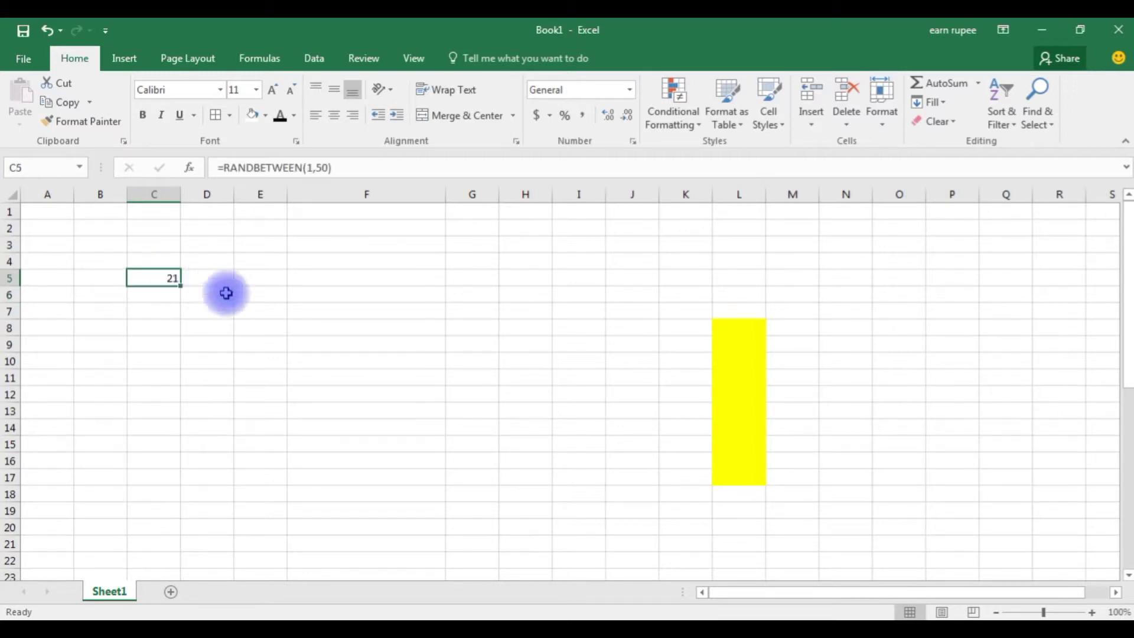
left_click_drag(180, 286, 188, 442)
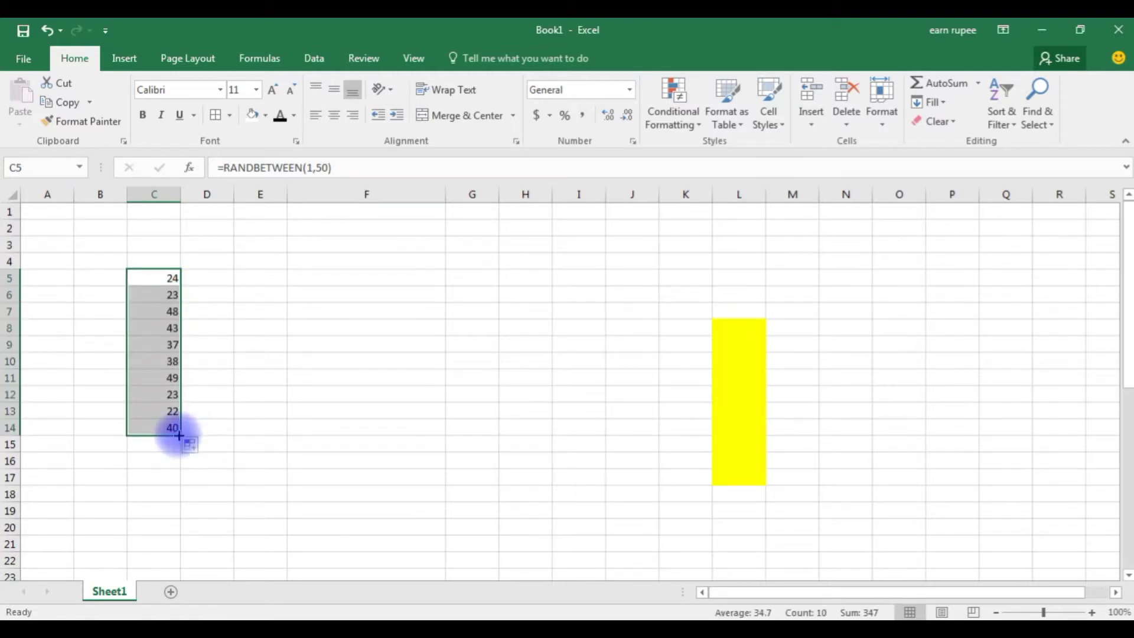
left_click_drag(397, 442, 431, 441)
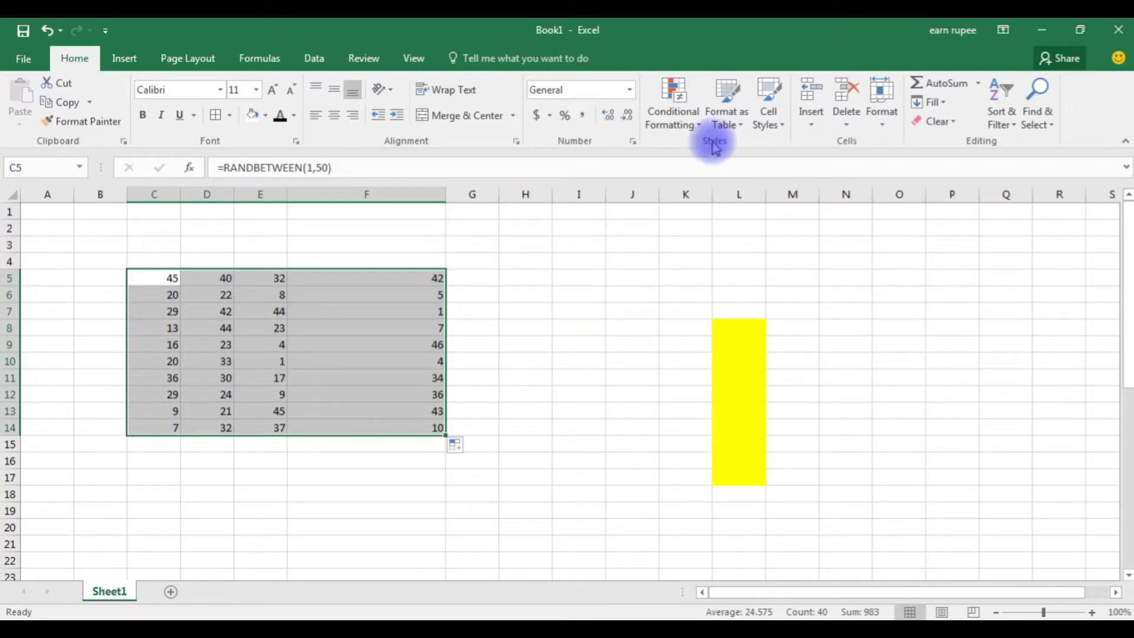
- Add a Greater Than 30 rule to C5:F14 using Light Red Fill with Dark Red Text
left_click(676, 114)
mouse_move(700, 160)
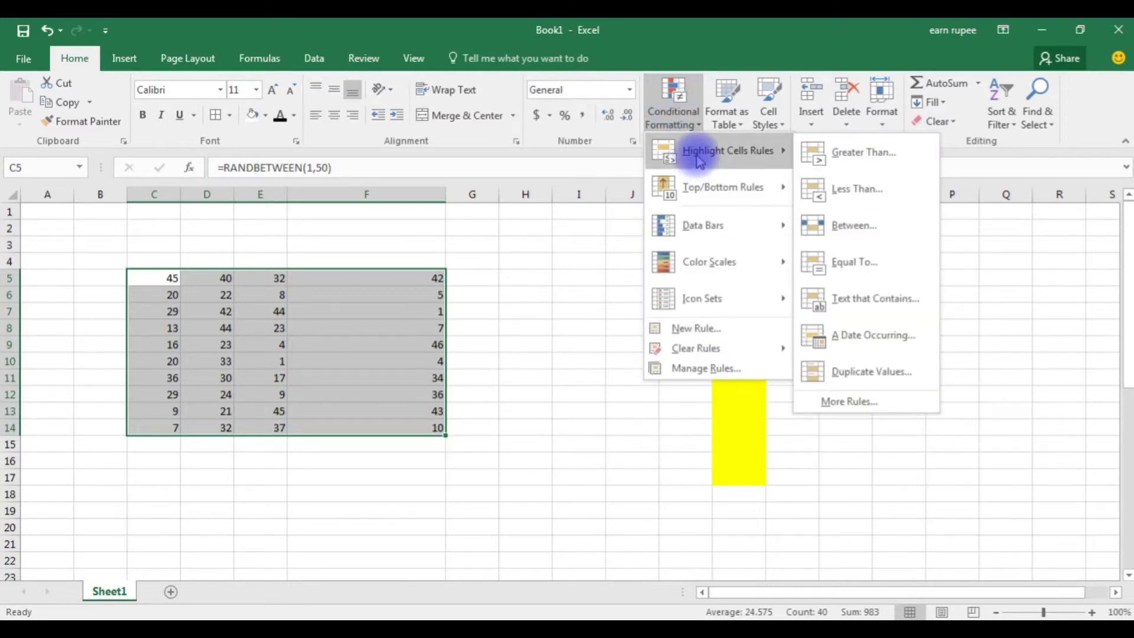
left_click(848, 165)
left_click(582, 255)
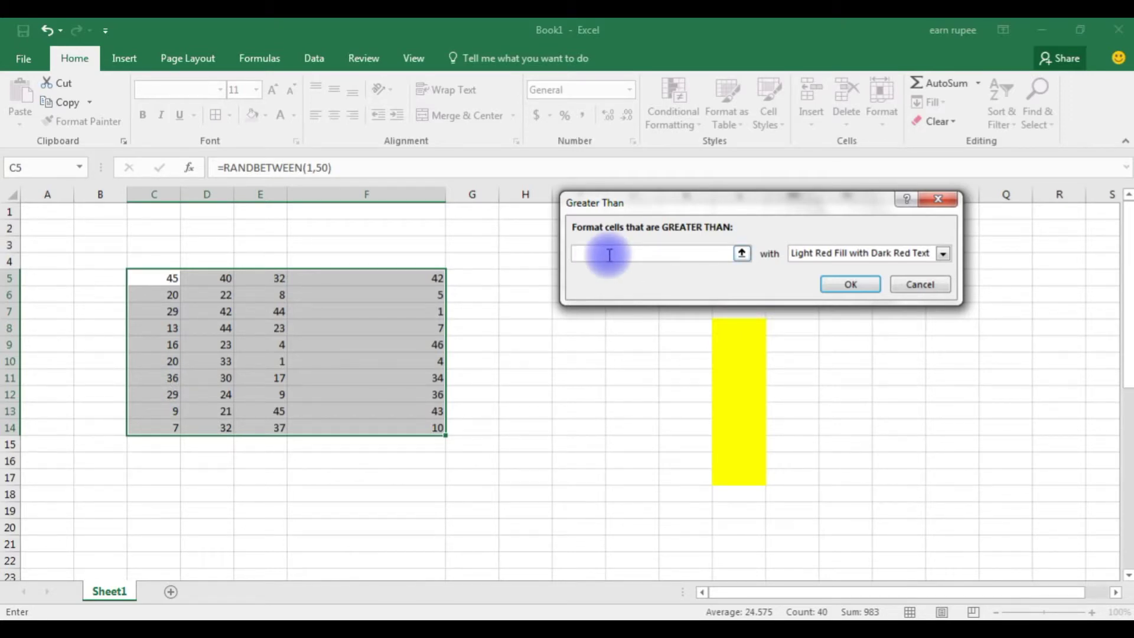
type("30")
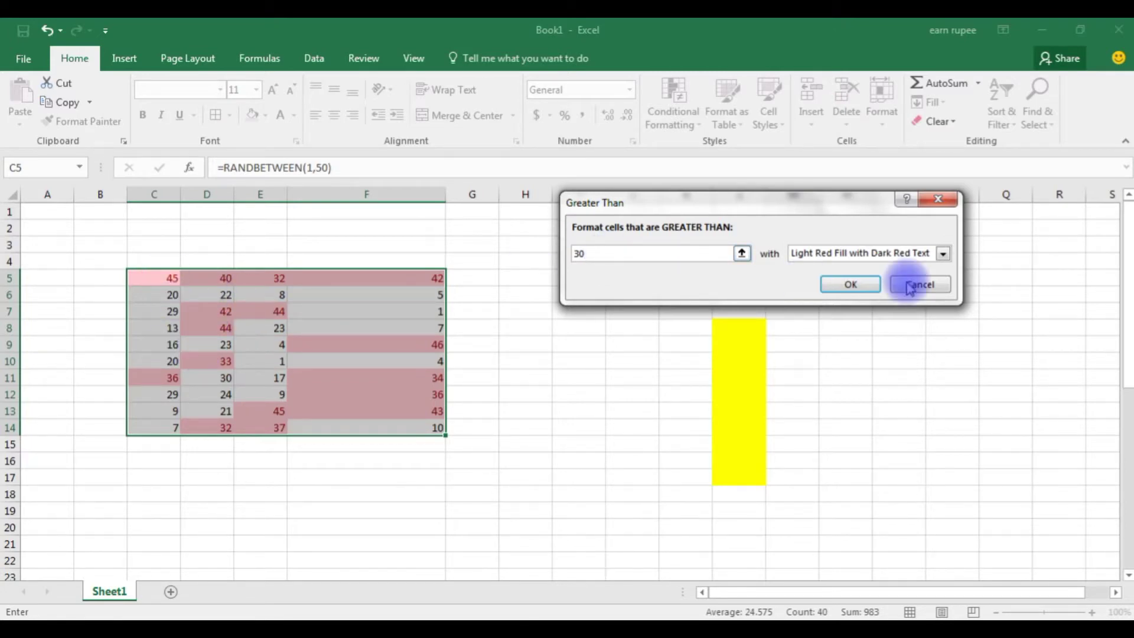
left_click(944, 253)
left_click(857, 285)
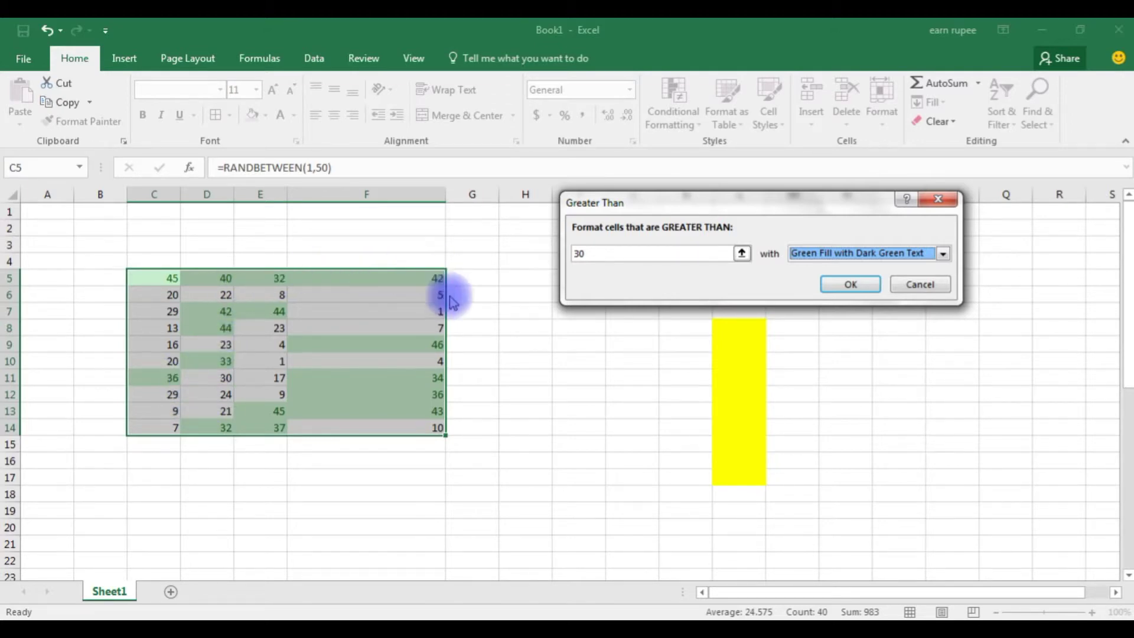
left_click(943, 253)
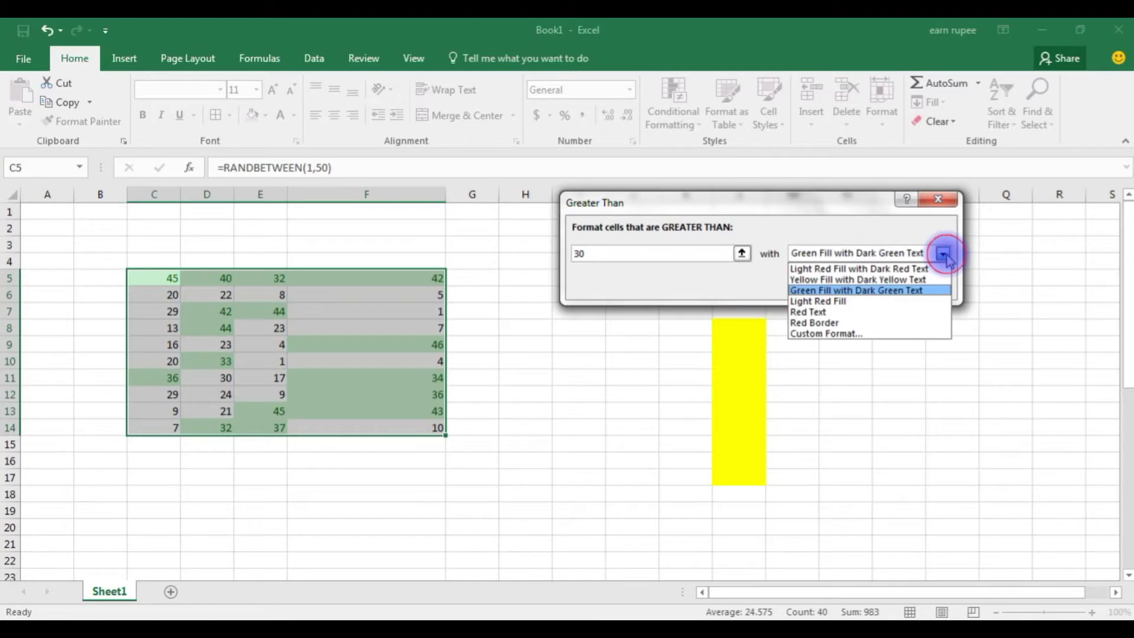
left_click(851, 279)
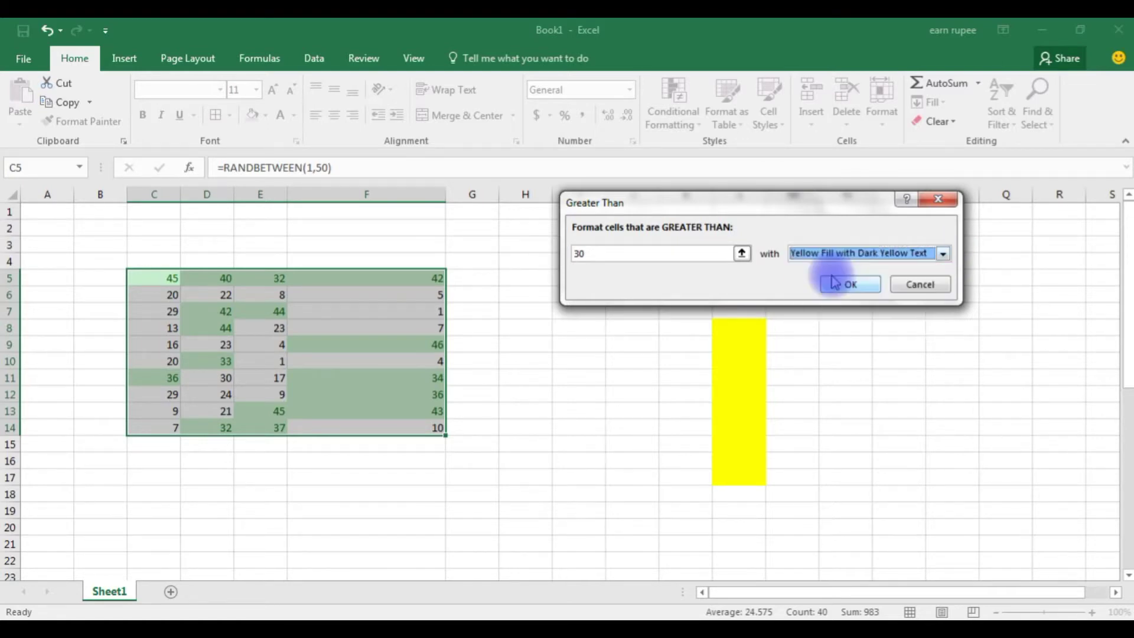
left_click(943, 253)
left_click(851, 268)
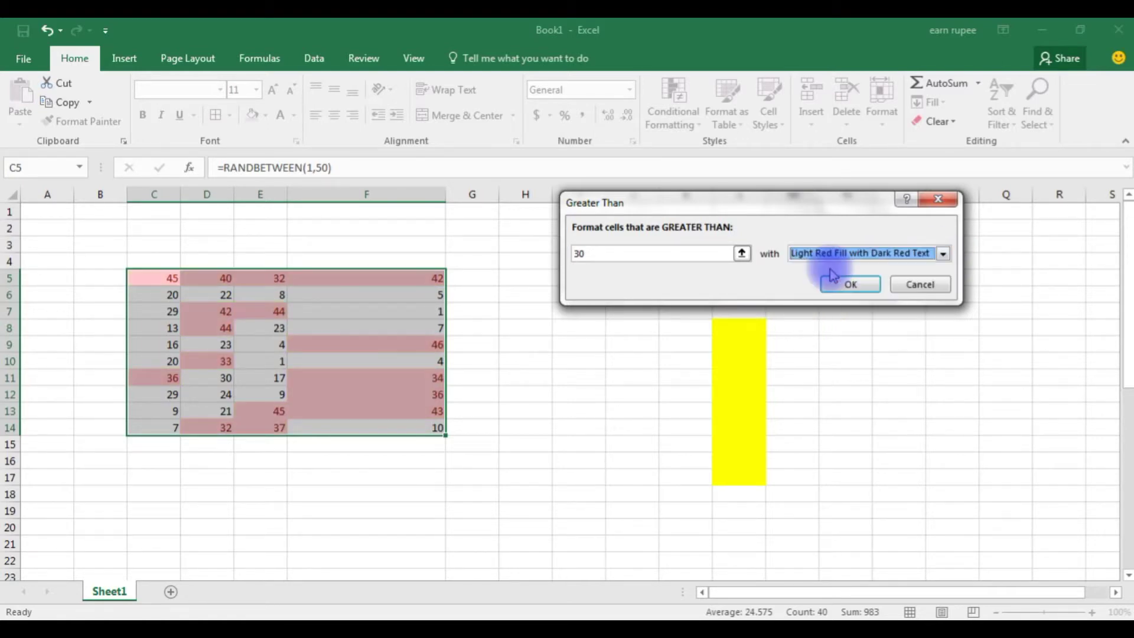
left_click(861, 284)
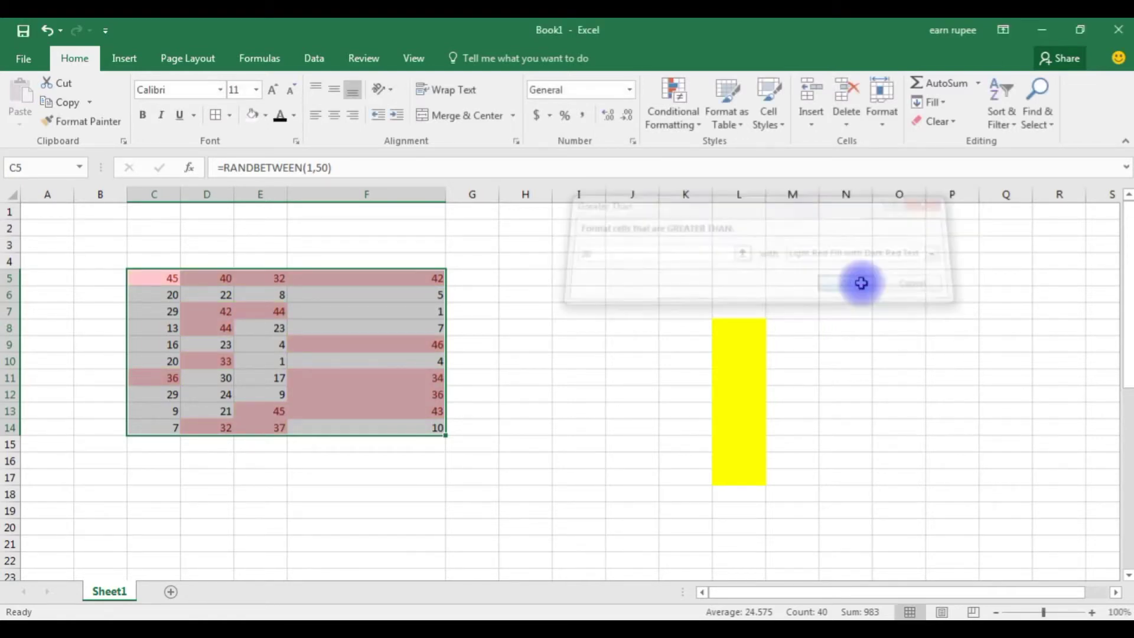
- Add a Less Than 15 rule to C5:F14 using Green Fill with Dark Green Text
left_click(673, 101)
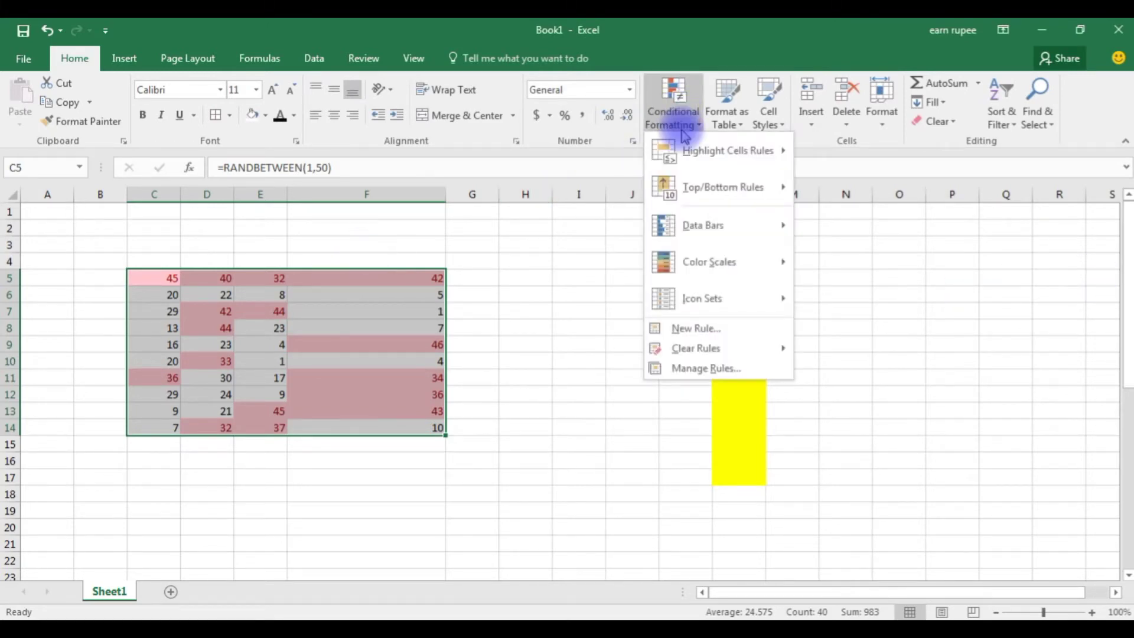
mouse_move(761, 152)
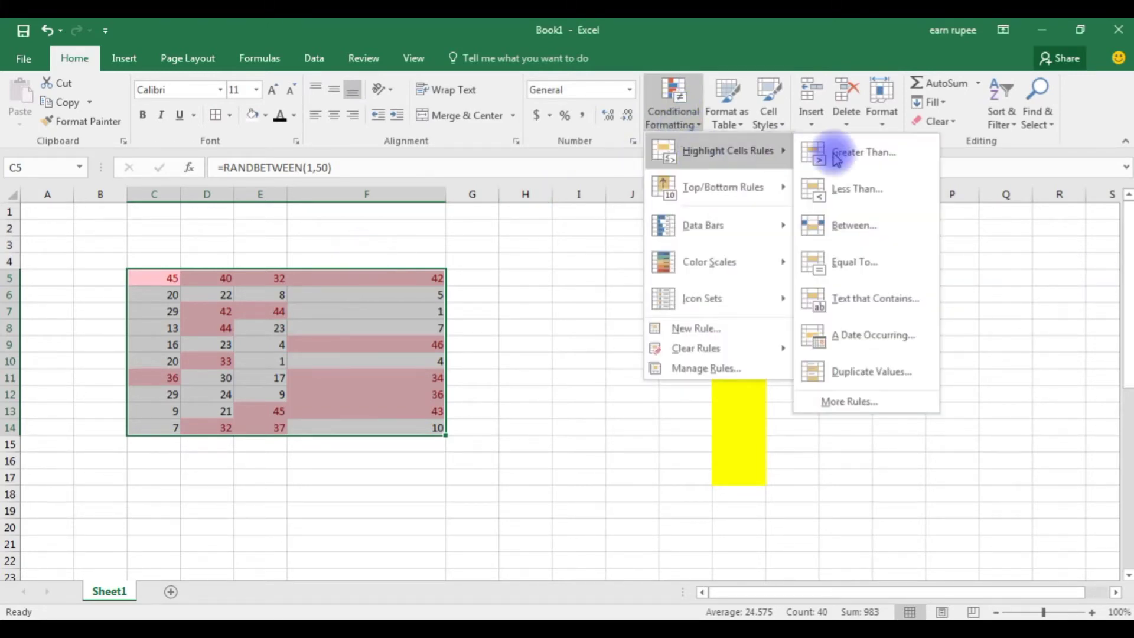
left_click(846, 195)
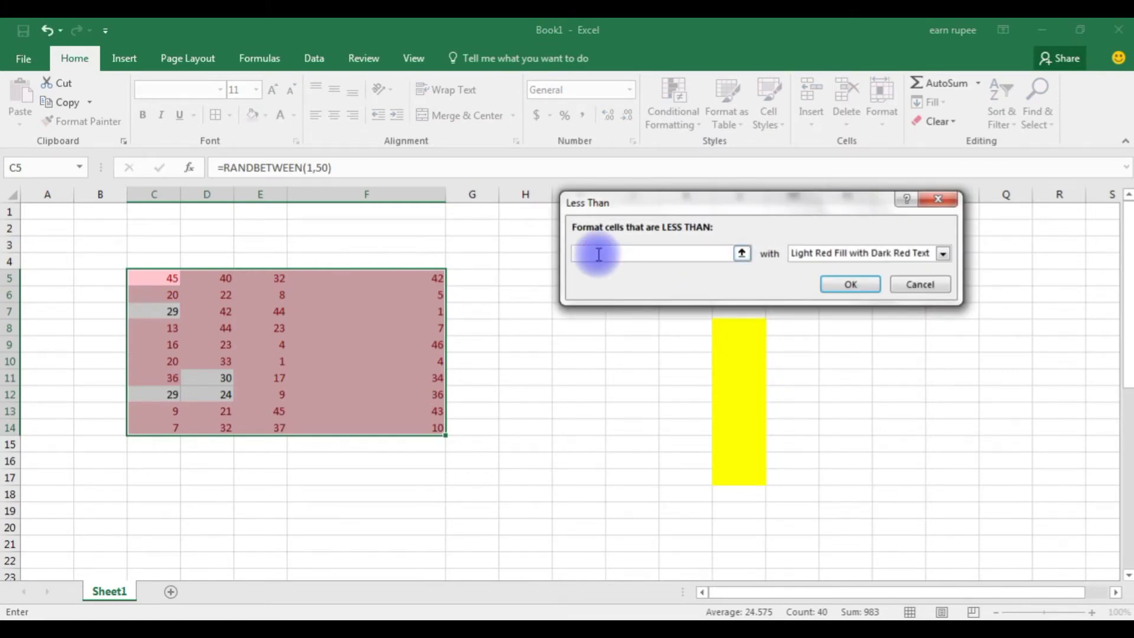
type("15")
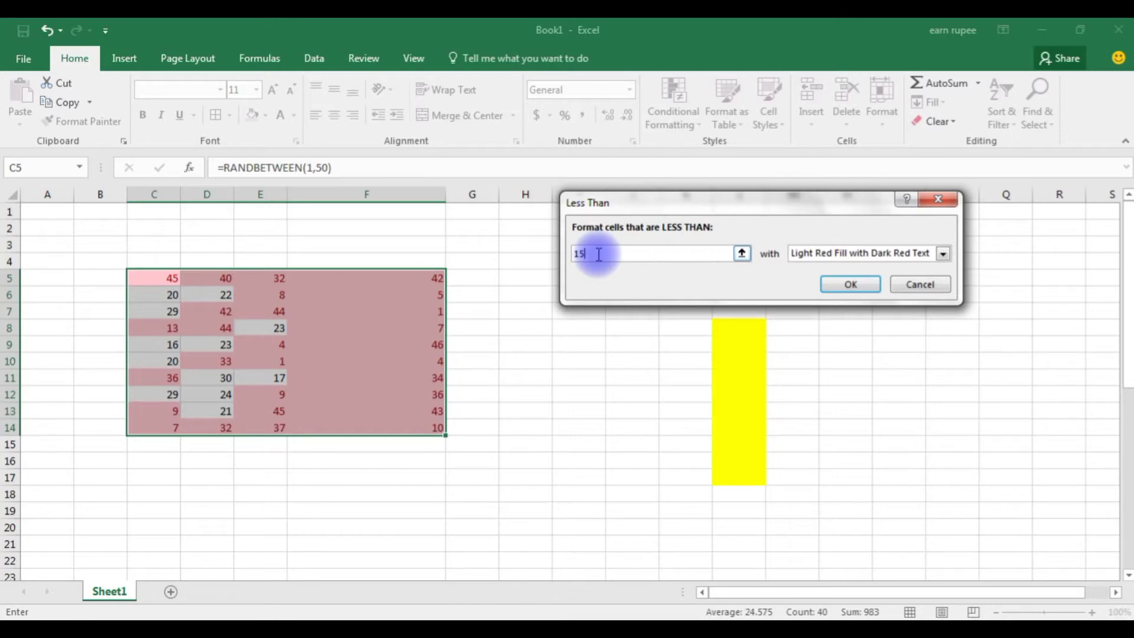
left_click(835, 253)
left_click(833, 290)
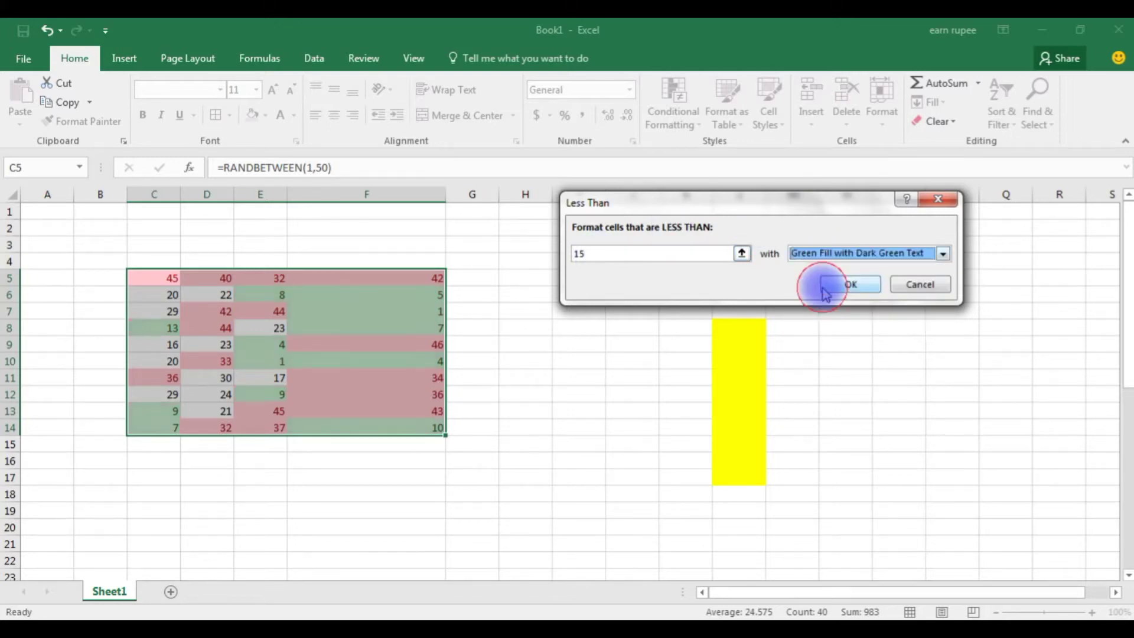
left_click(845, 287)
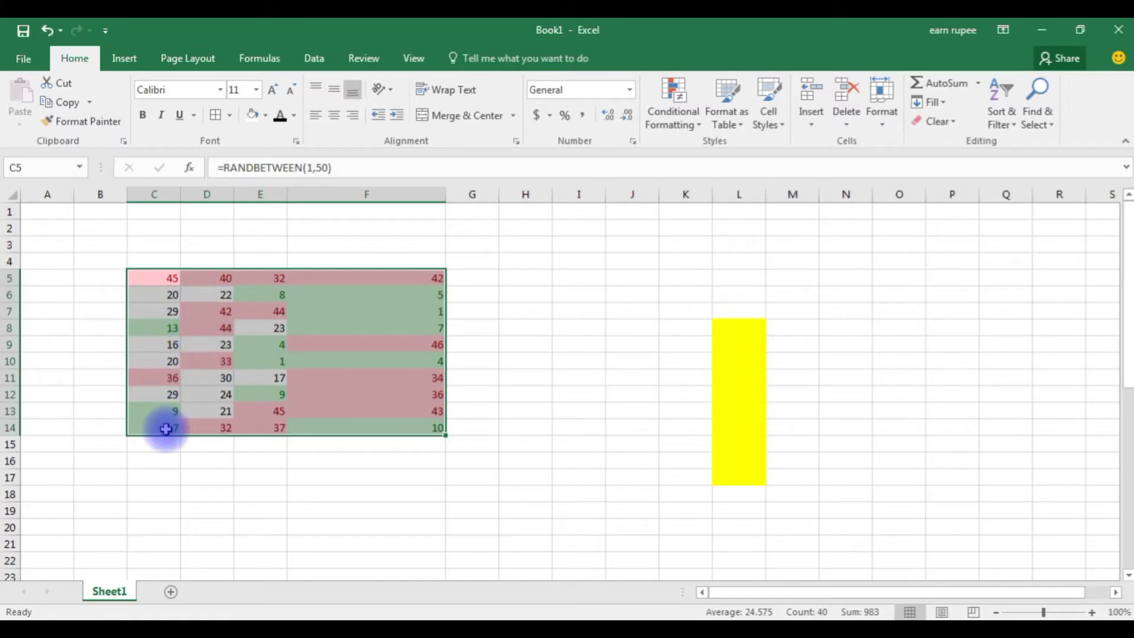
left_click(672, 100)
- Add a Between 9 and 15 rule to C5:F14 using Yellow Fill with Dark Yellow Text
mouse_move(771, 160)
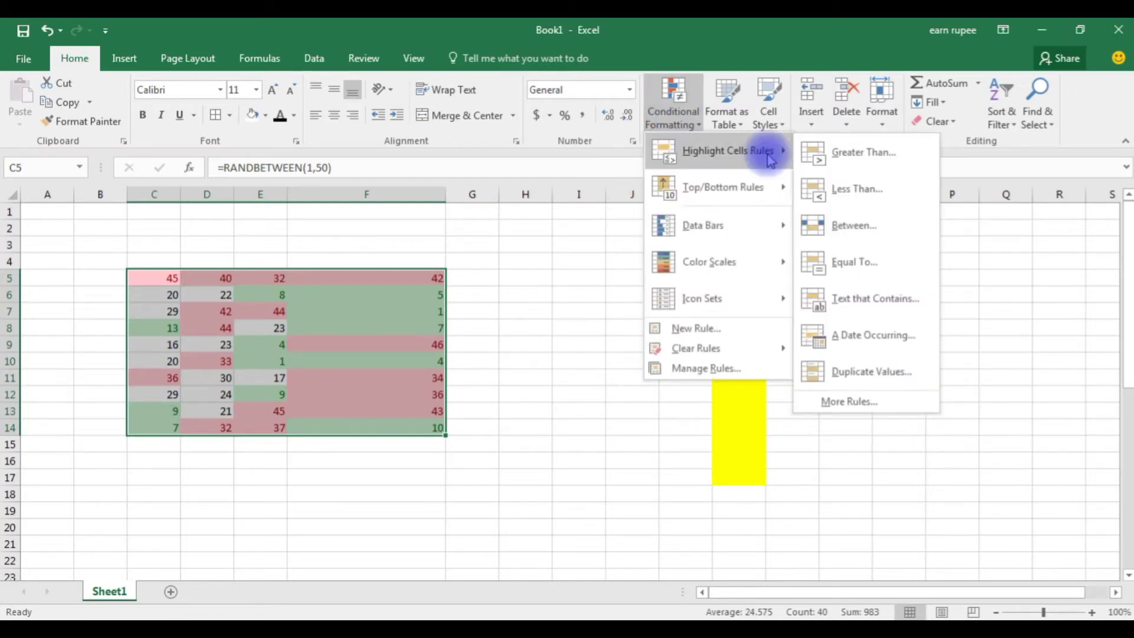
left_click(857, 225)
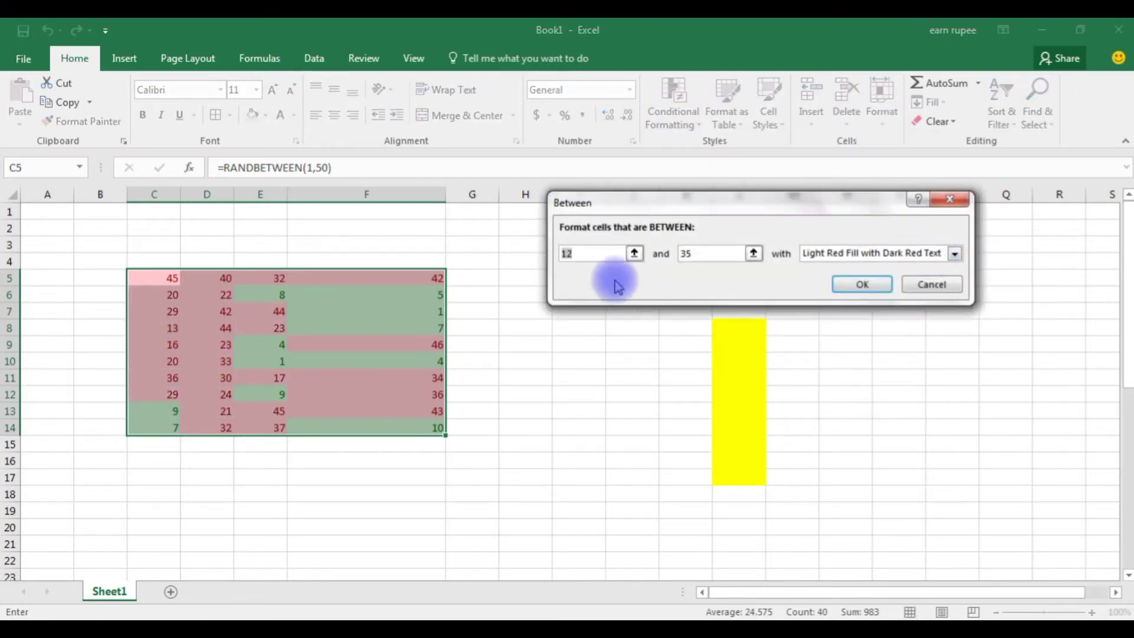
left_click(582, 253)
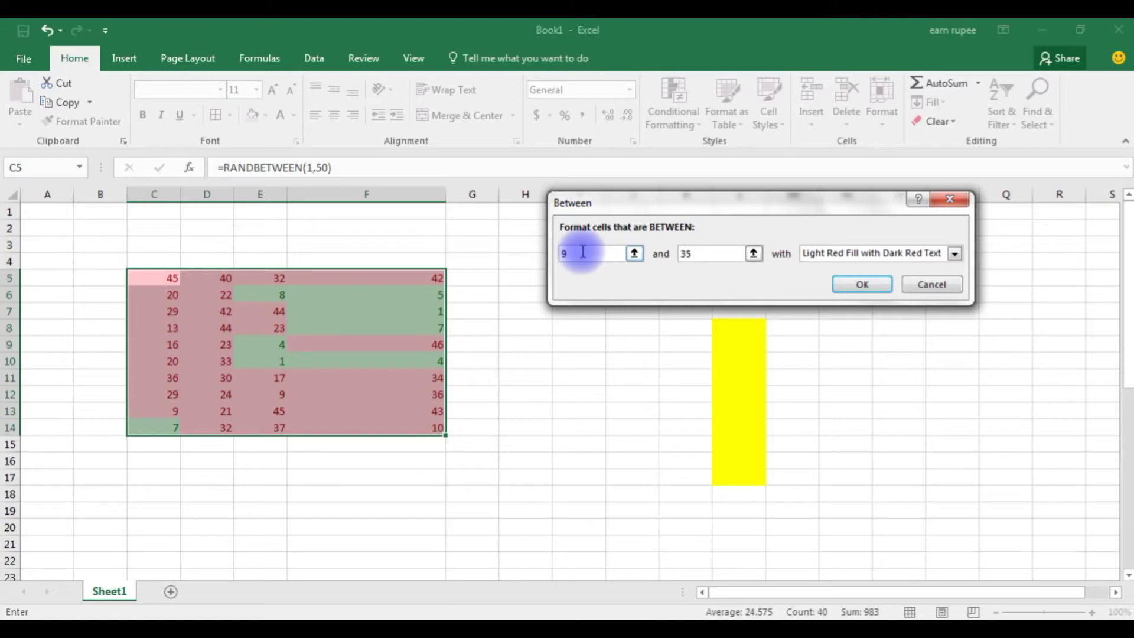
double_click(690, 253)
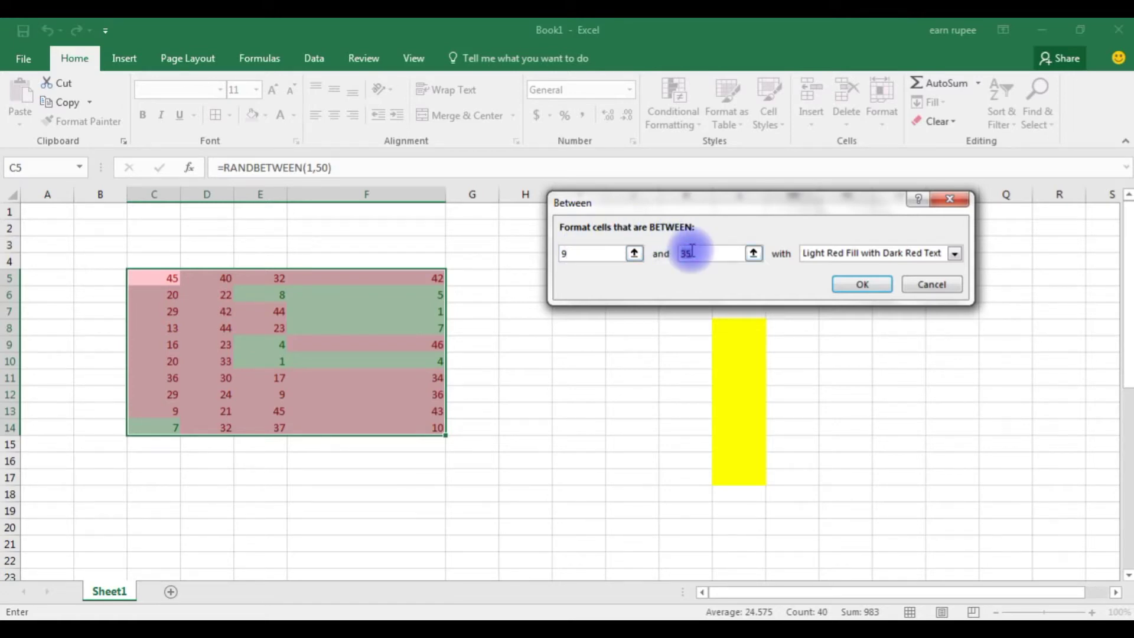
type("15")
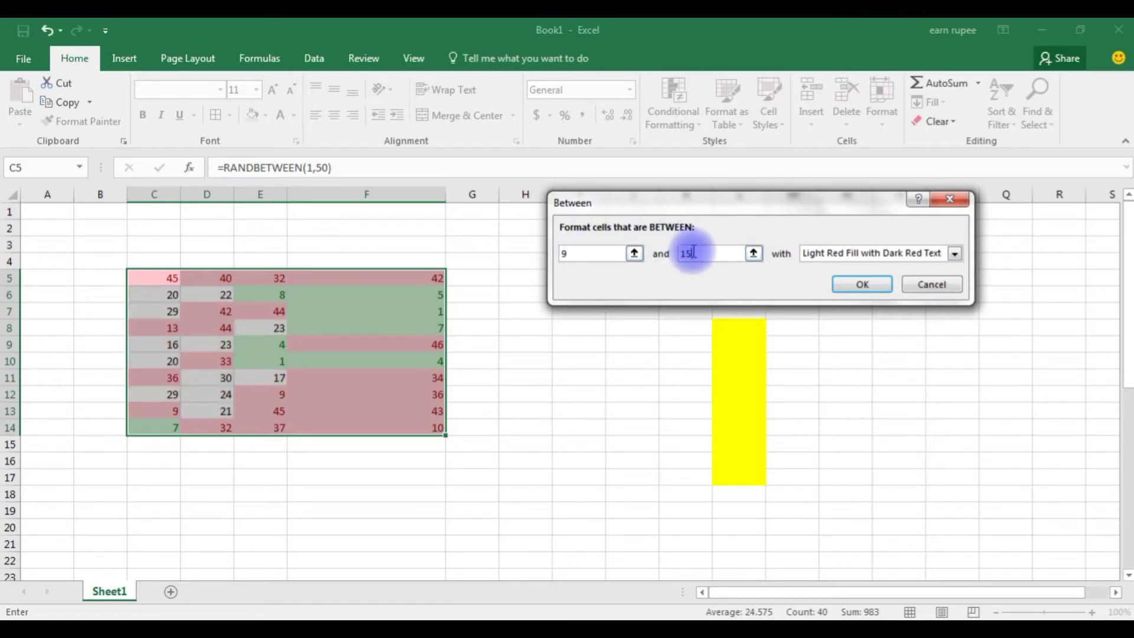
left_click(919, 253)
left_click(855, 281)
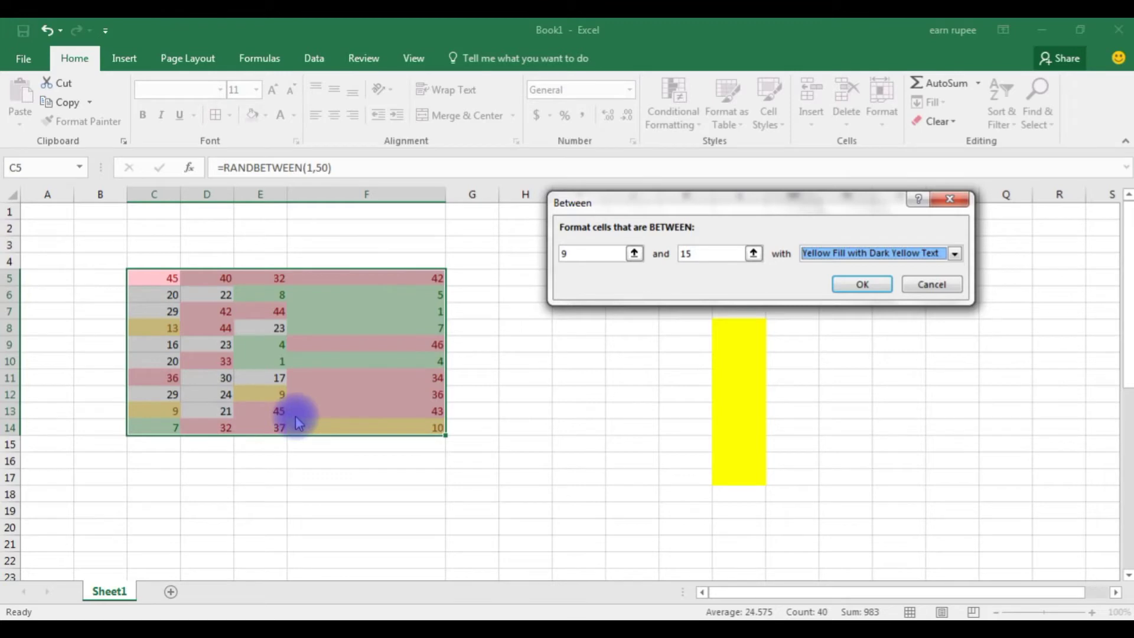
left_click(863, 282)
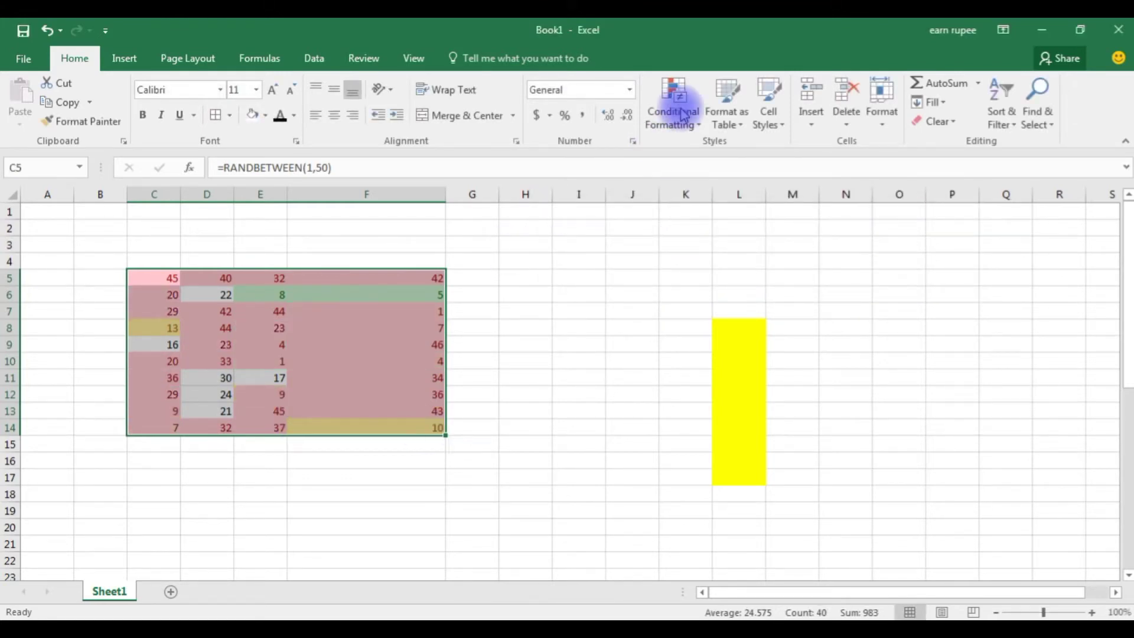
- Clear all conditional formatting rules from C5:F14
left_click(679, 105)
mouse_move(703, 349)
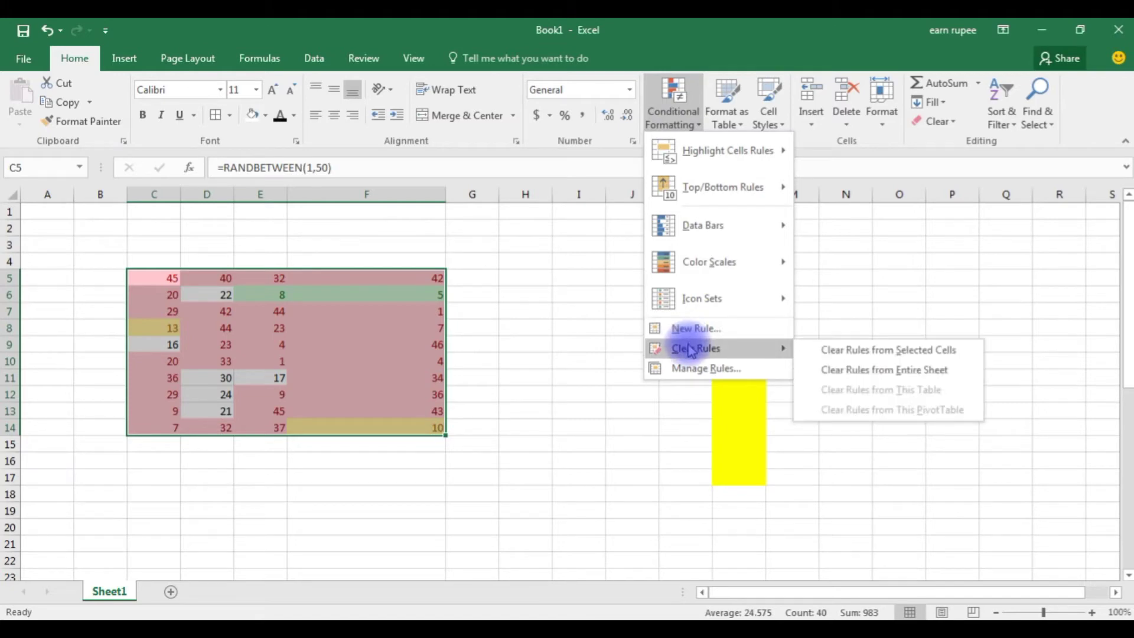
left_click(874, 351)
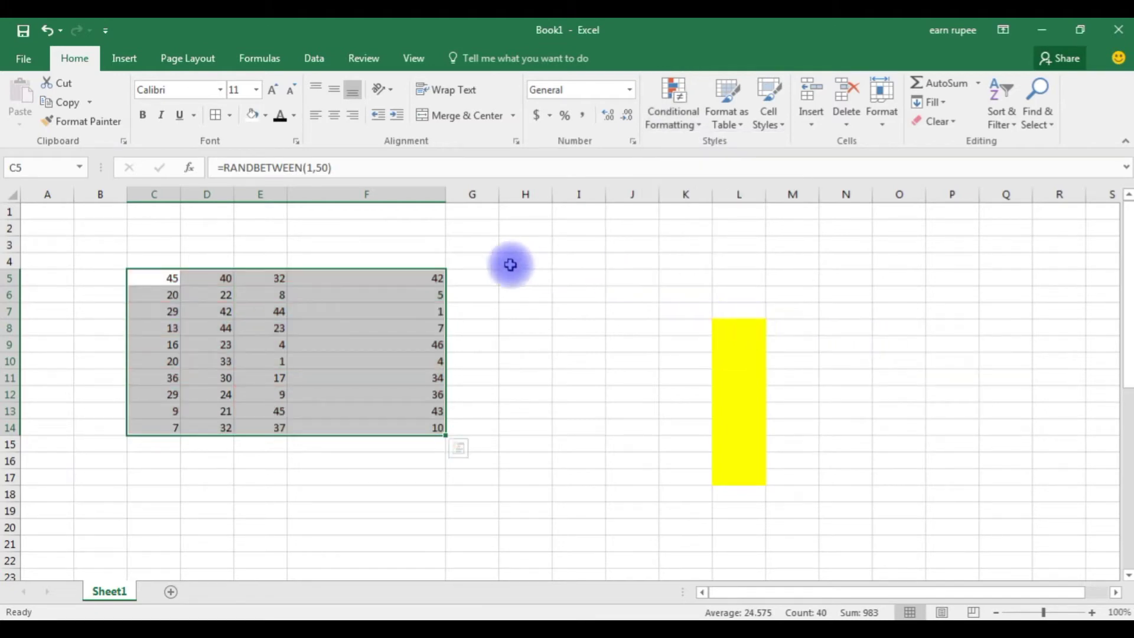
- Highlight duplicate values in C5:F14 with Light Red Fill with Dark Red Text
left_click(678, 109)
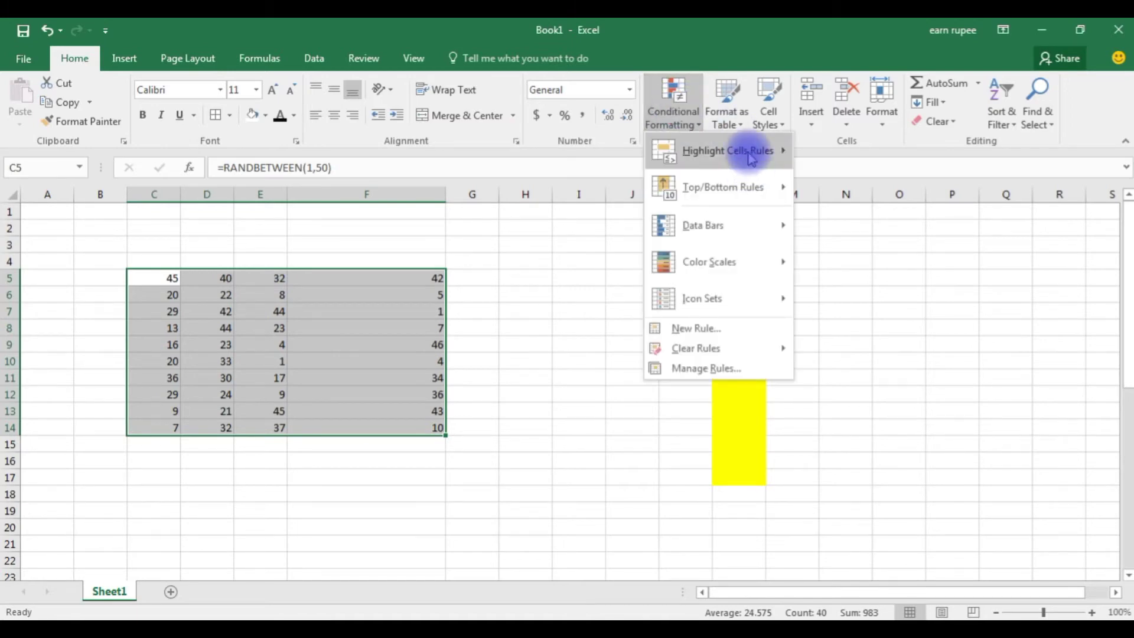
mouse_move(755, 156)
left_click(856, 373)
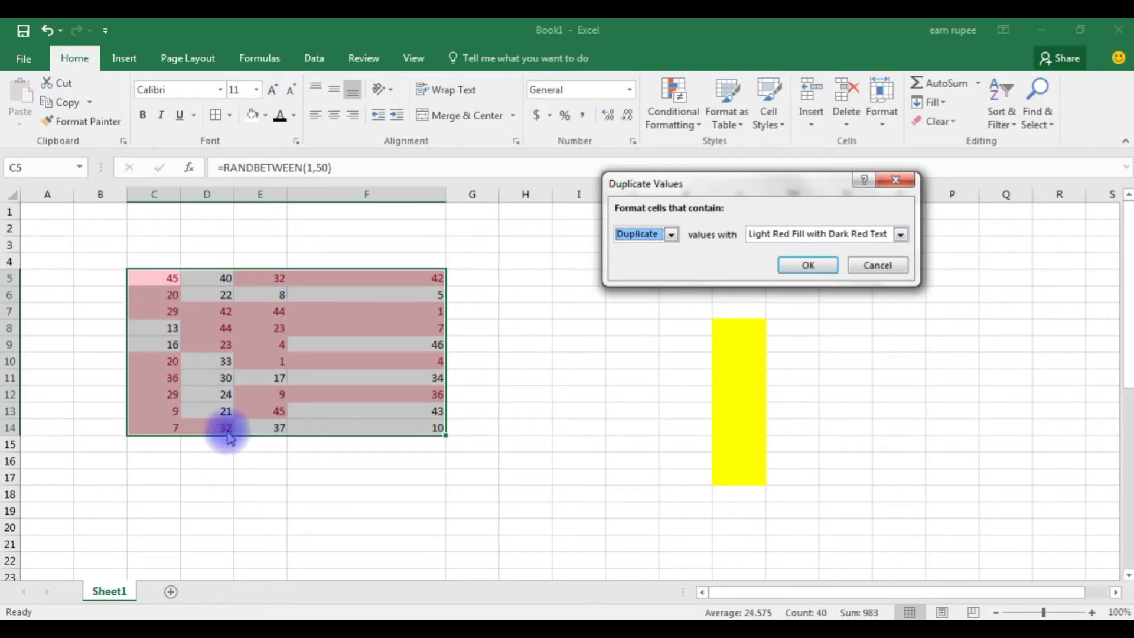
left_click(794, 265)
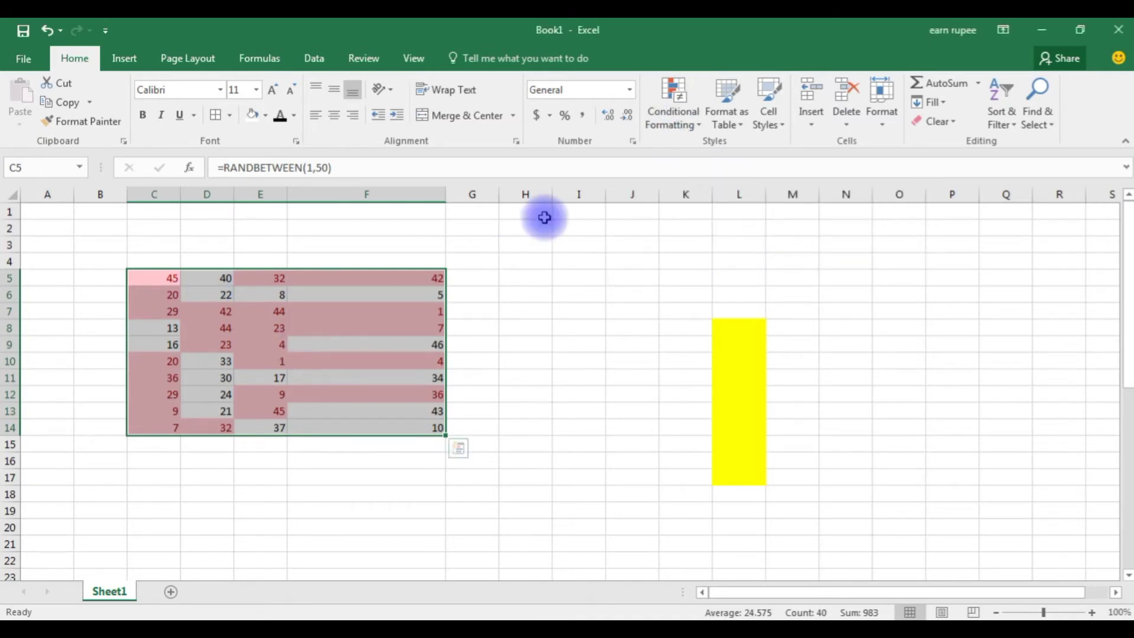
- Clear the duplicate-values highlighting from C5:F14
left_click(673, 100)
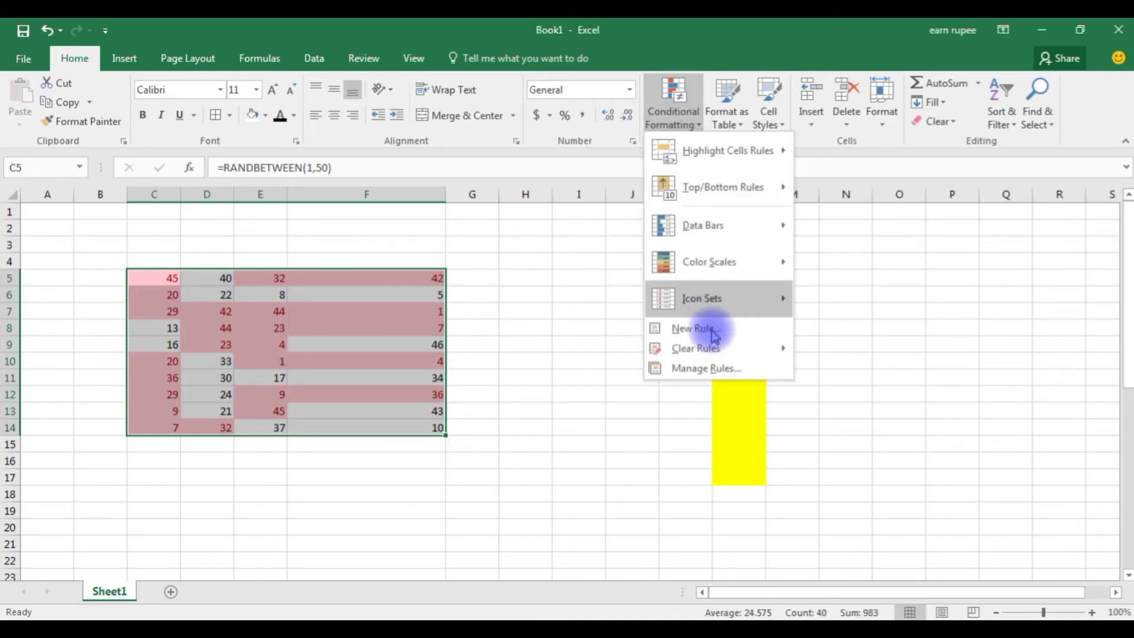
mouse_move(716, 358)
left_click(869, 350)
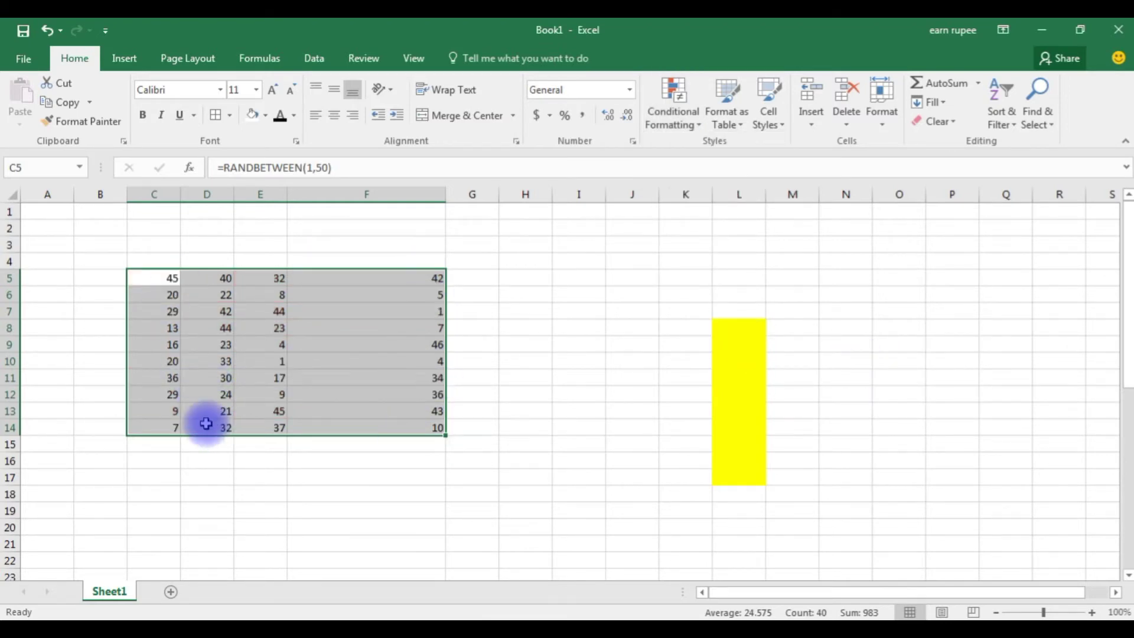
- Highlight the Top 10 values in C5:F14 with Light Red Fill with Dark Red Text
left_click(672, 97)
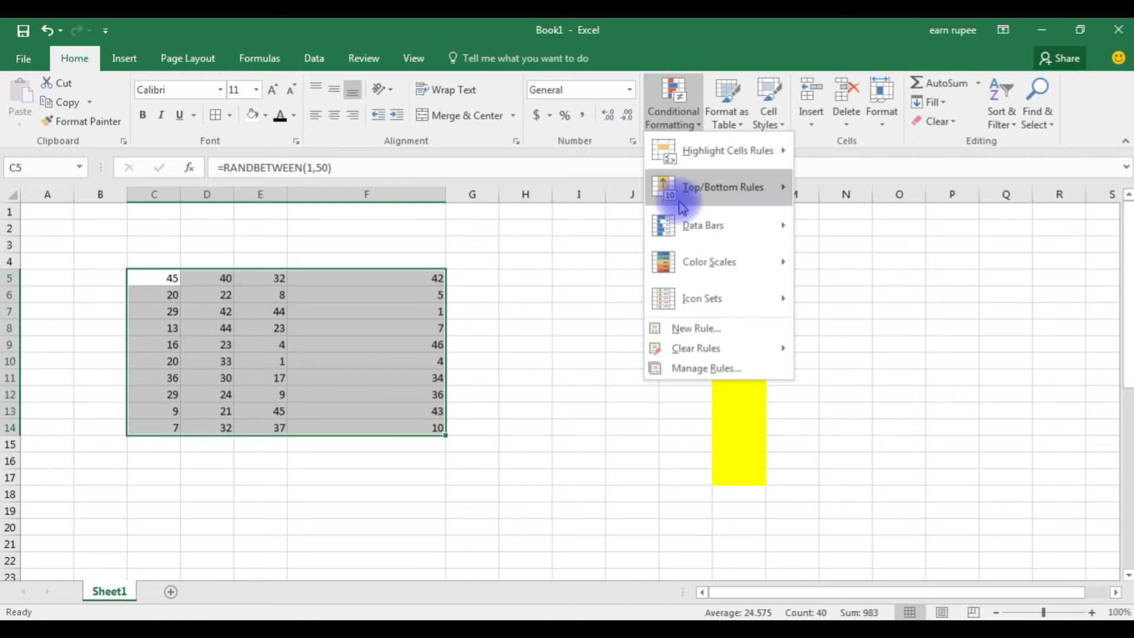
mouse_move(713, 195)
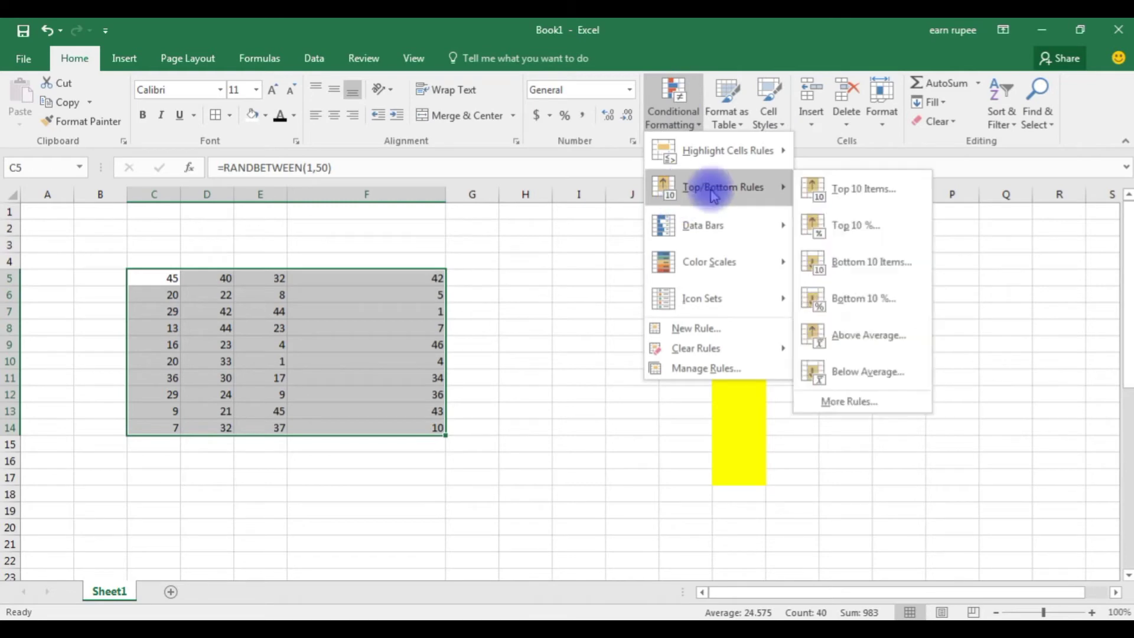
left_click(849, 195)
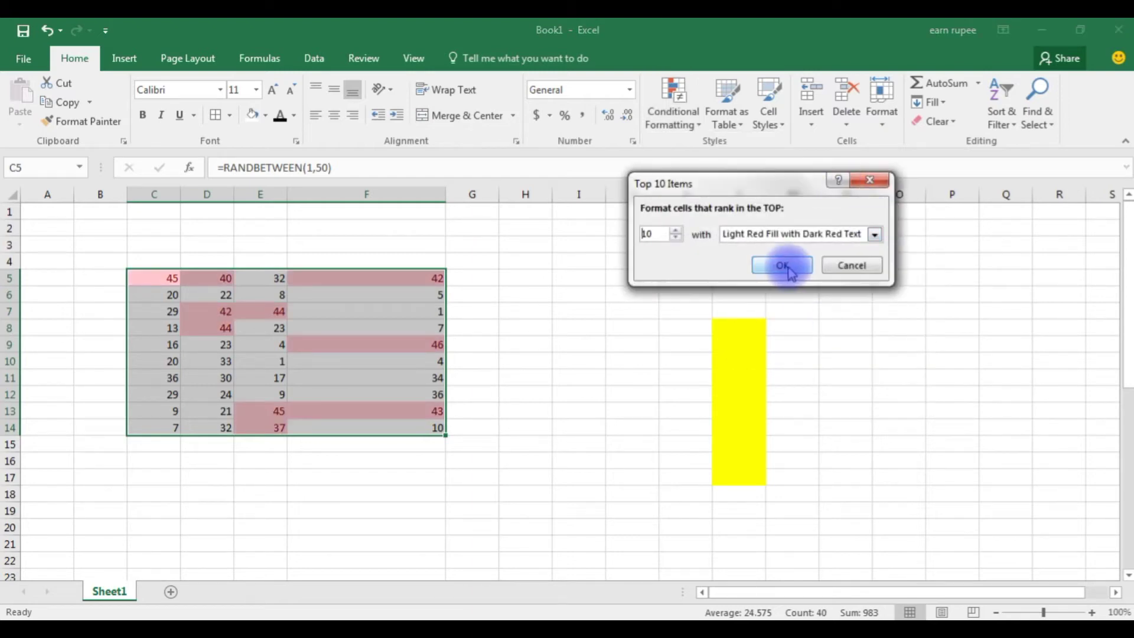
left_click(786, 265)
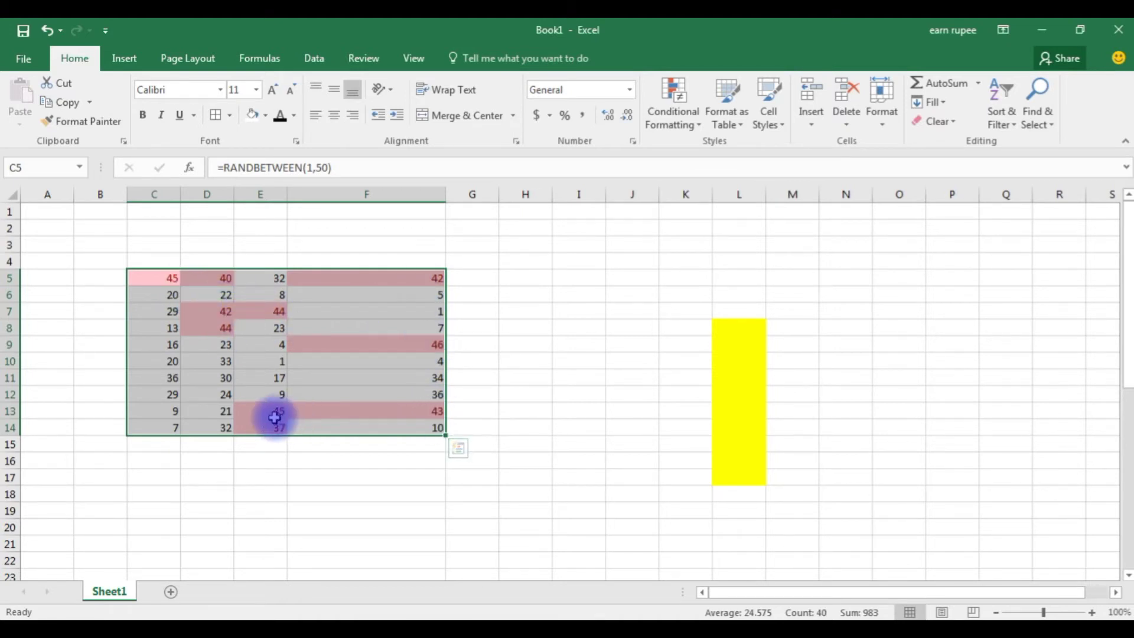
left_click_drag(153, 278, 437, 427)
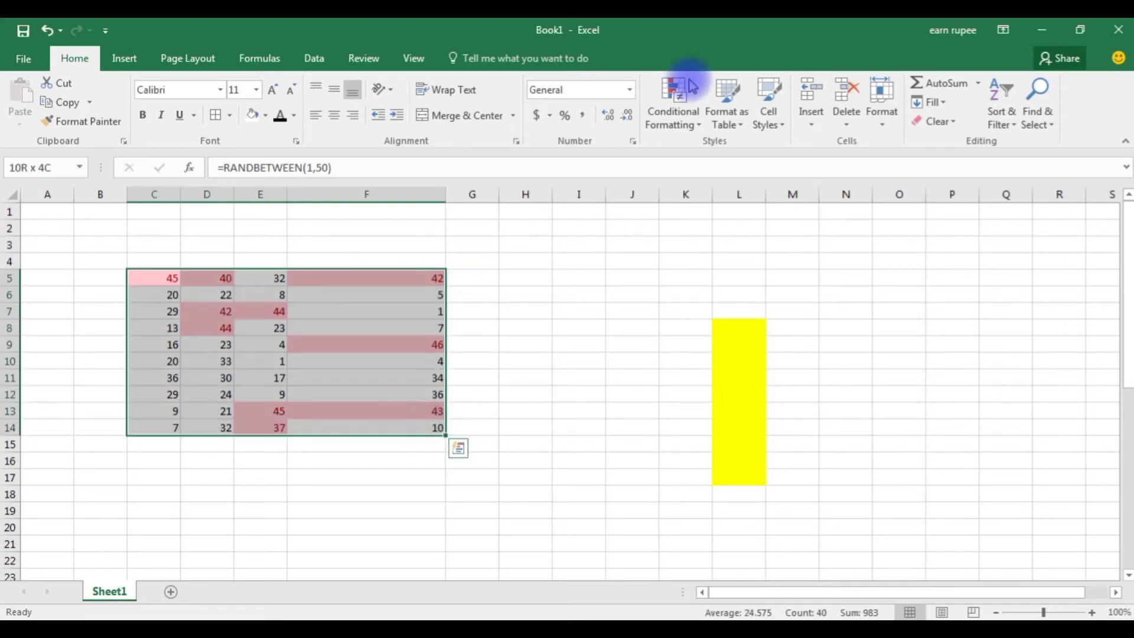
left_click(677, 103)
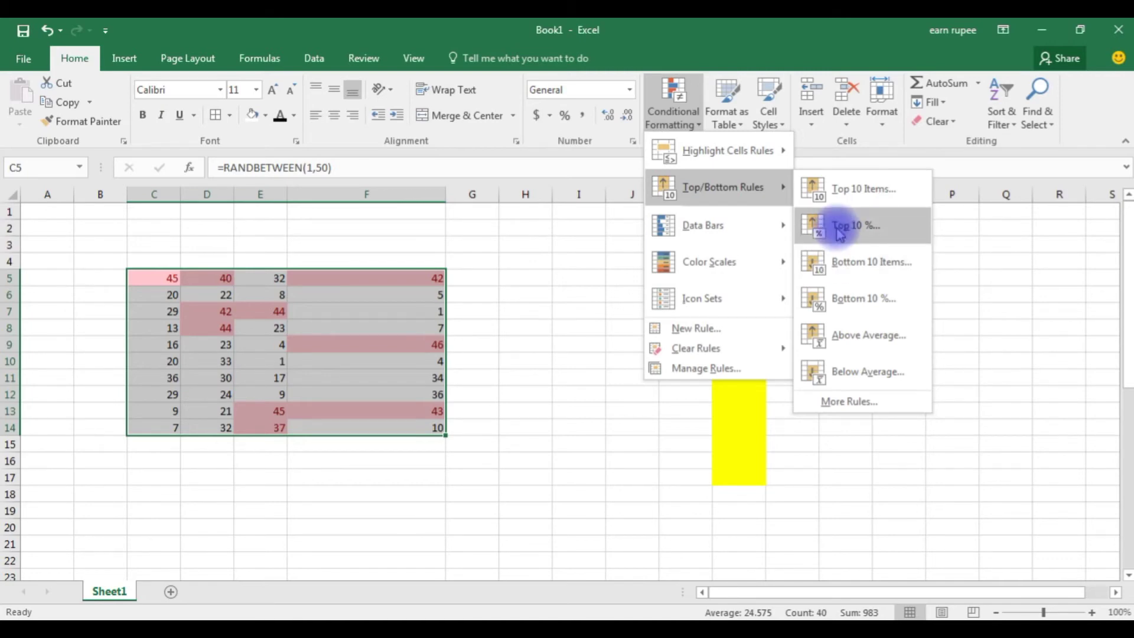
- Add a Bottom 3 rule to C5:F14 using Yellow Fill with Dark Yellow Text
left_click(844, 261)
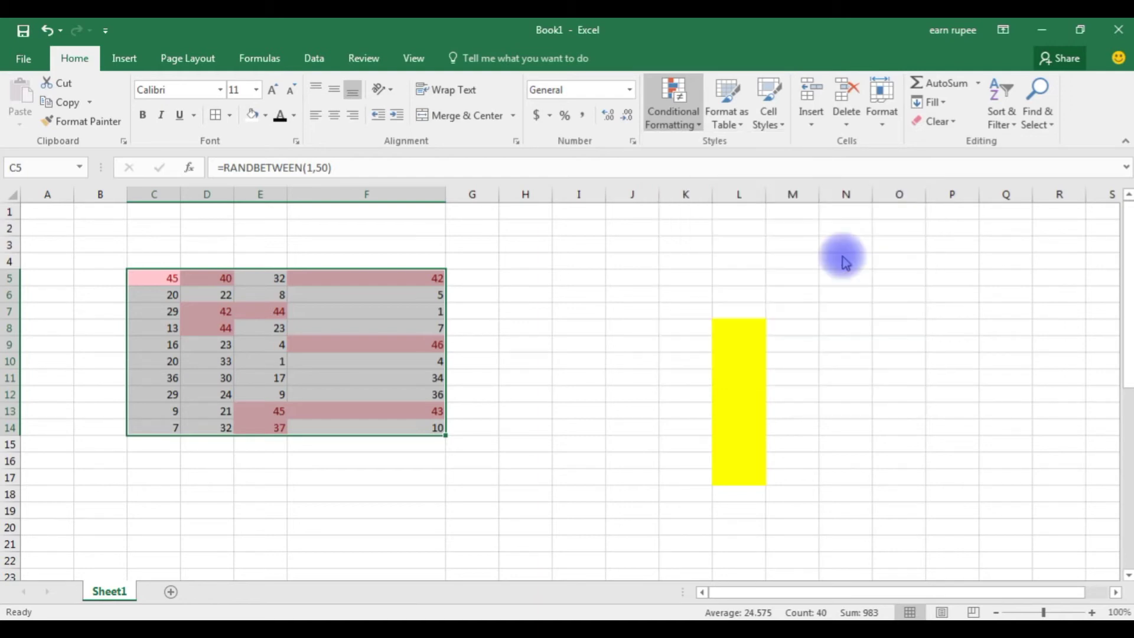
left_click(652, 235)
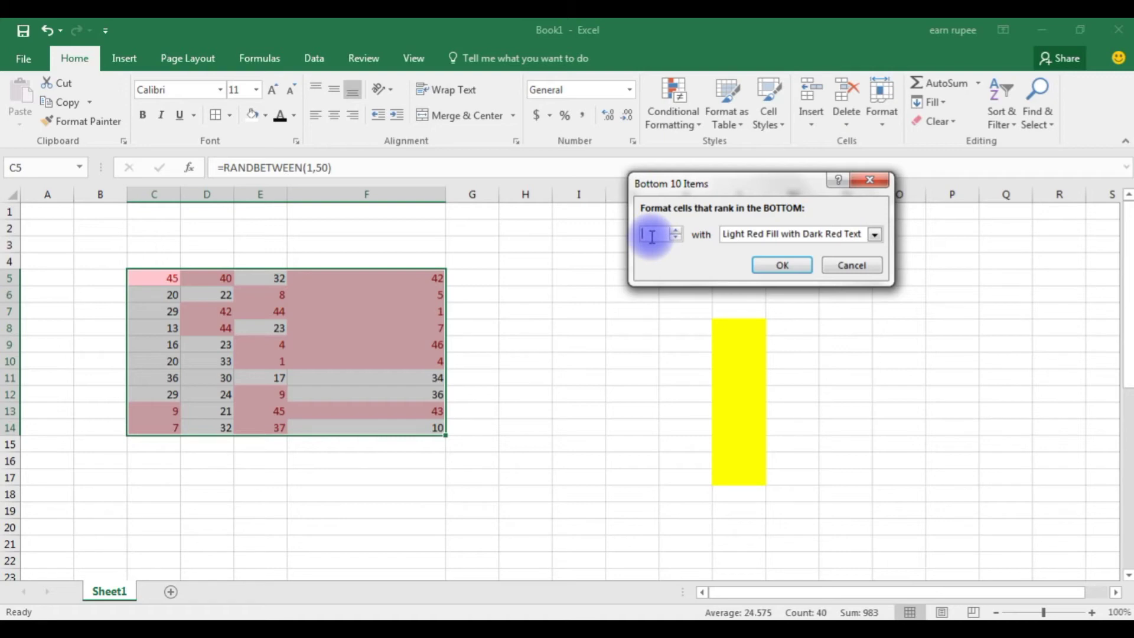
type("3")
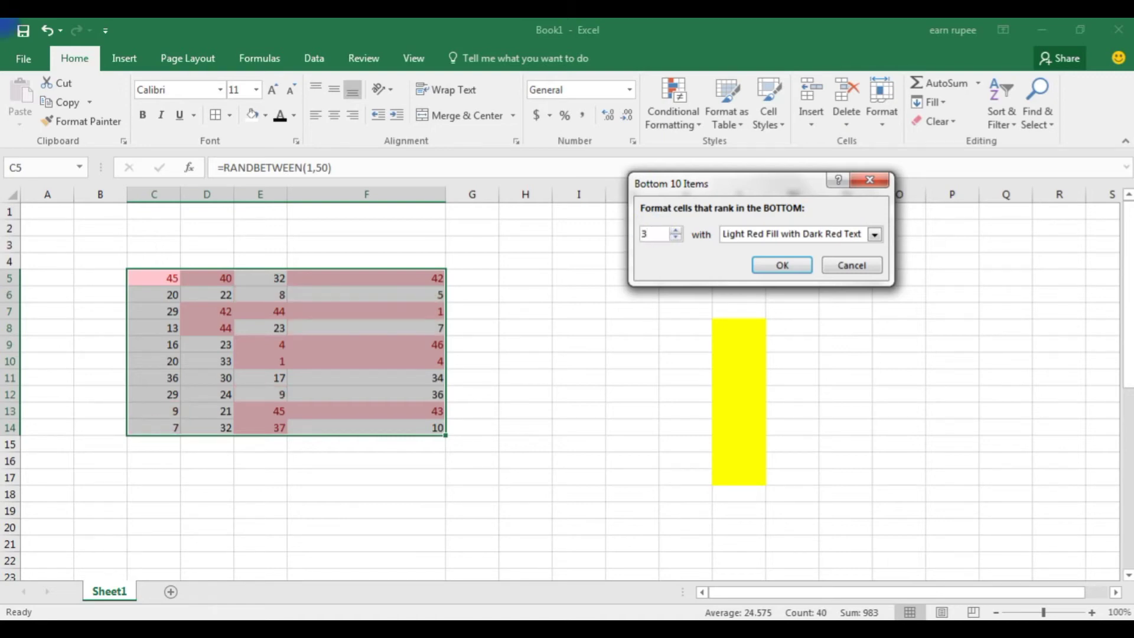
left_click(730, 243)
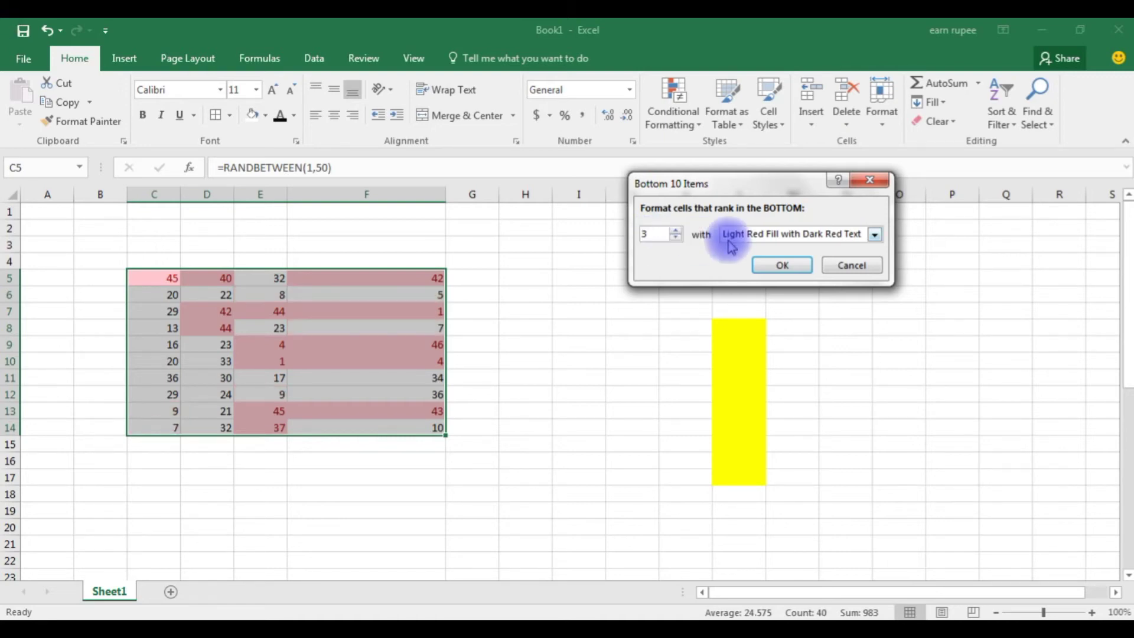
left_click(874, 234)
left_click(783, 261)
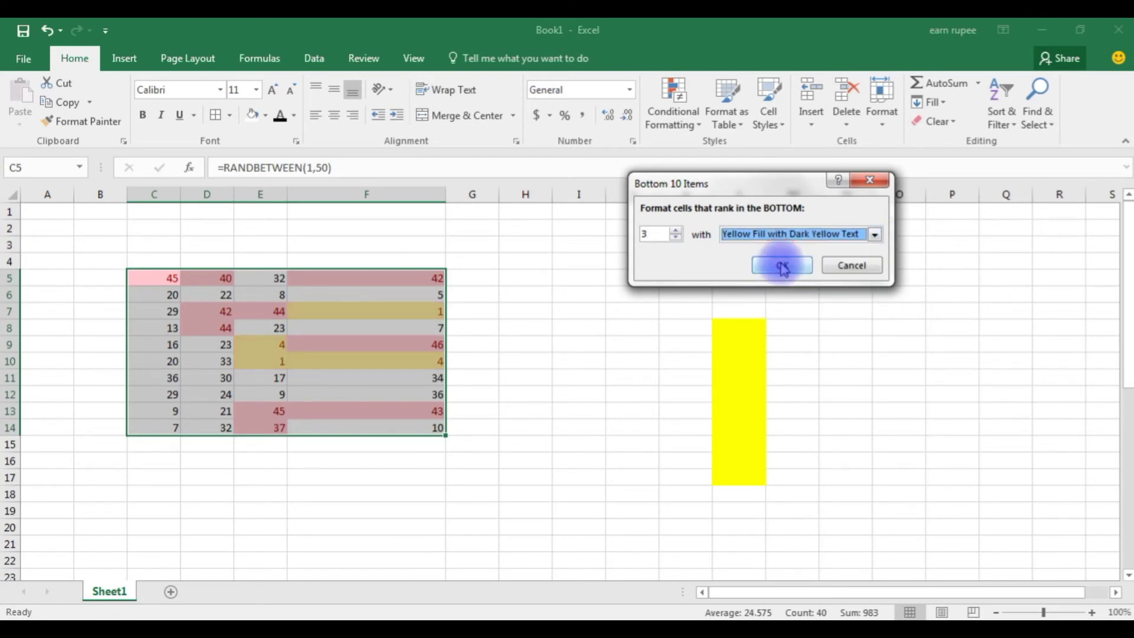
left_click(788, 263)
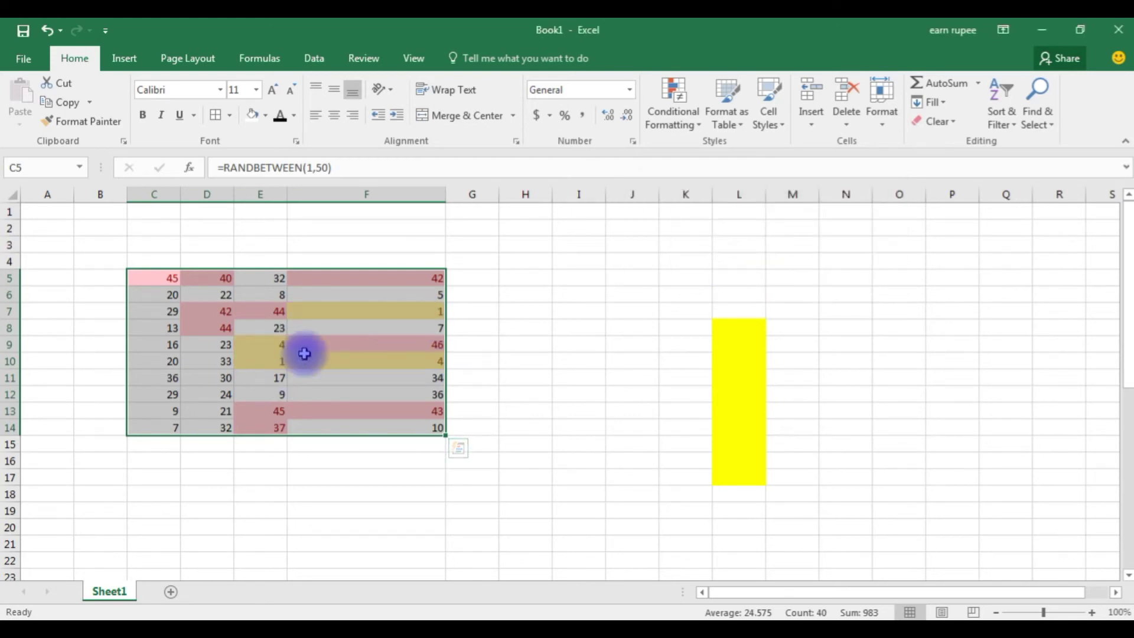
left_click(673, 104)
- Apply solid green data bars to the numbers in C5:F14, then reselect C5:F14
mouse_move(701, 234)
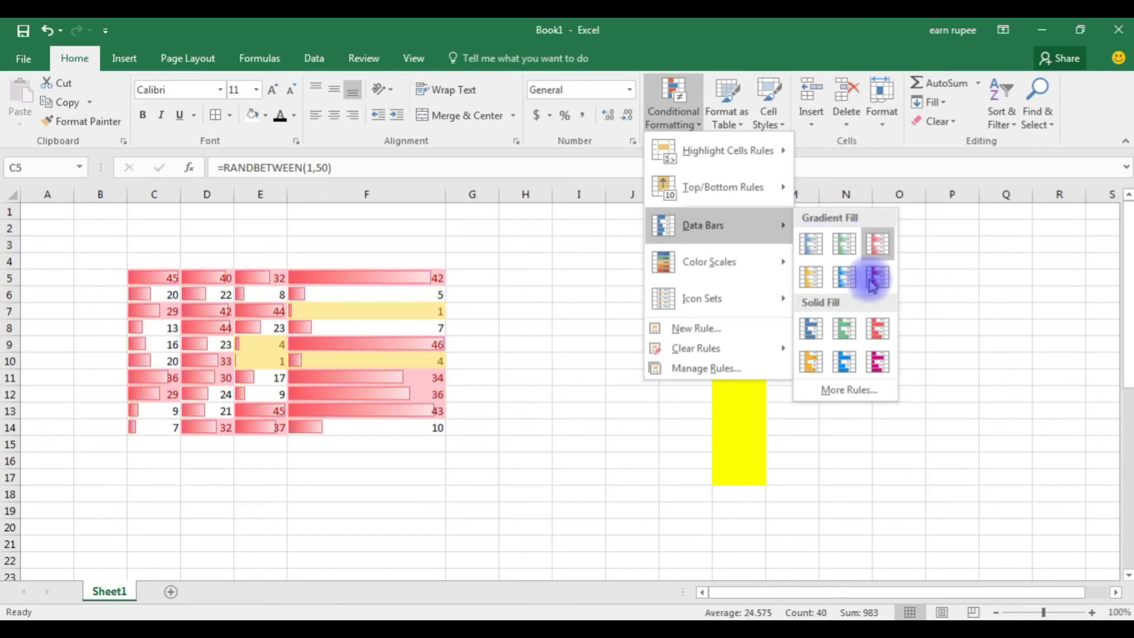
left_click(849, 335)
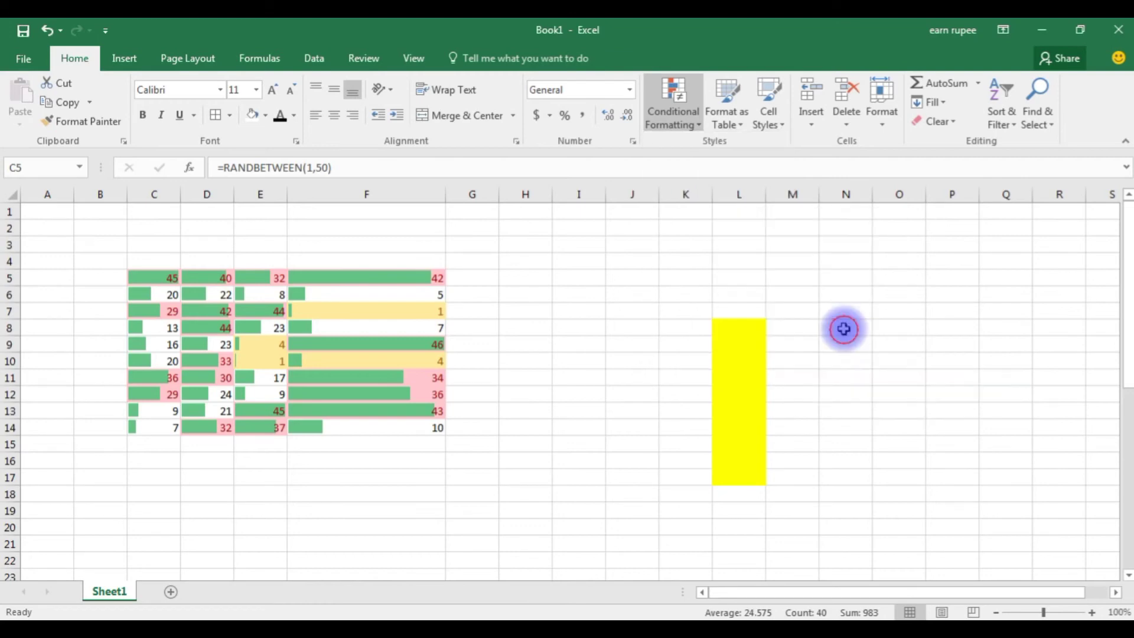
left_click(844, 328)
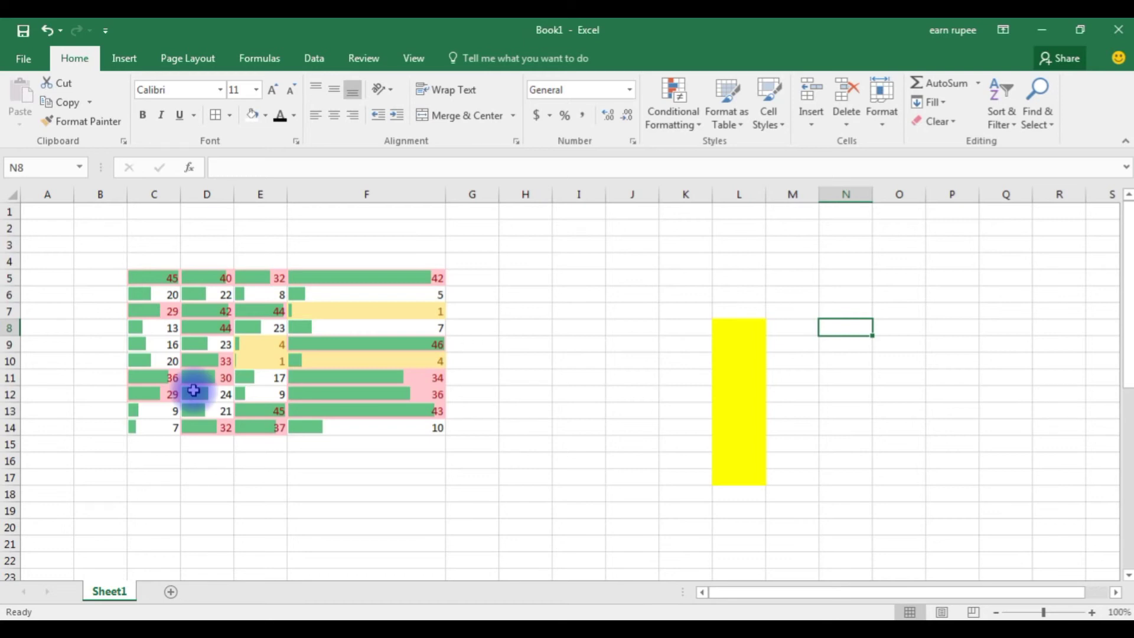
left_click_drag(153, 277, 441, 436)
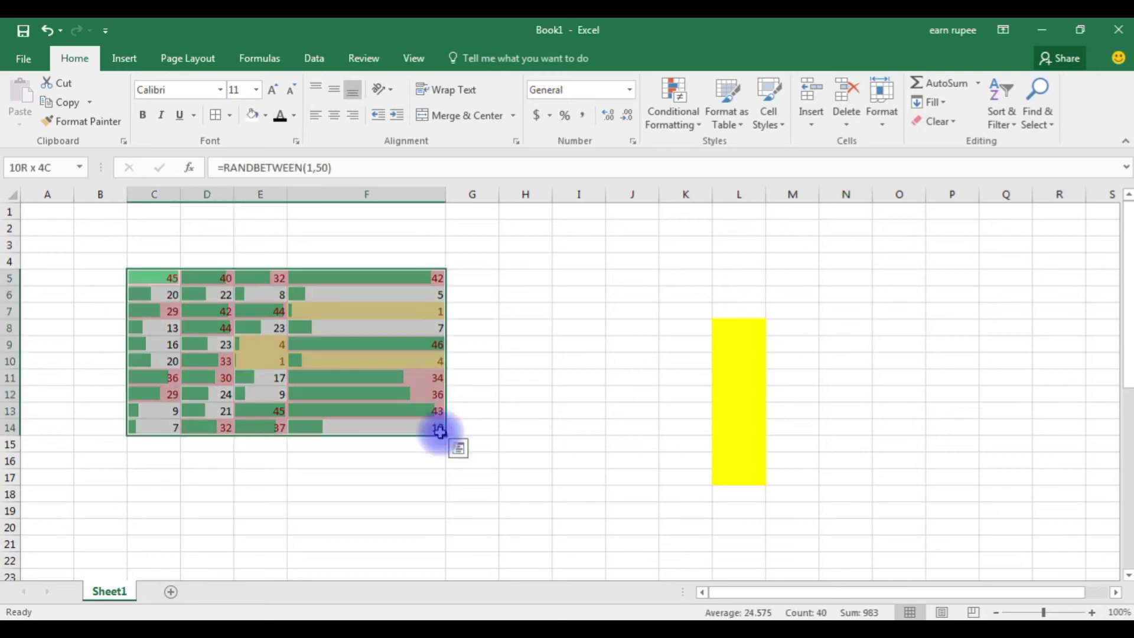
- Clear all conditional formatting rules from the selected cells C5:F14
left_click(687, 115)
mouse_move(716, 348)
left_click(845, 353)
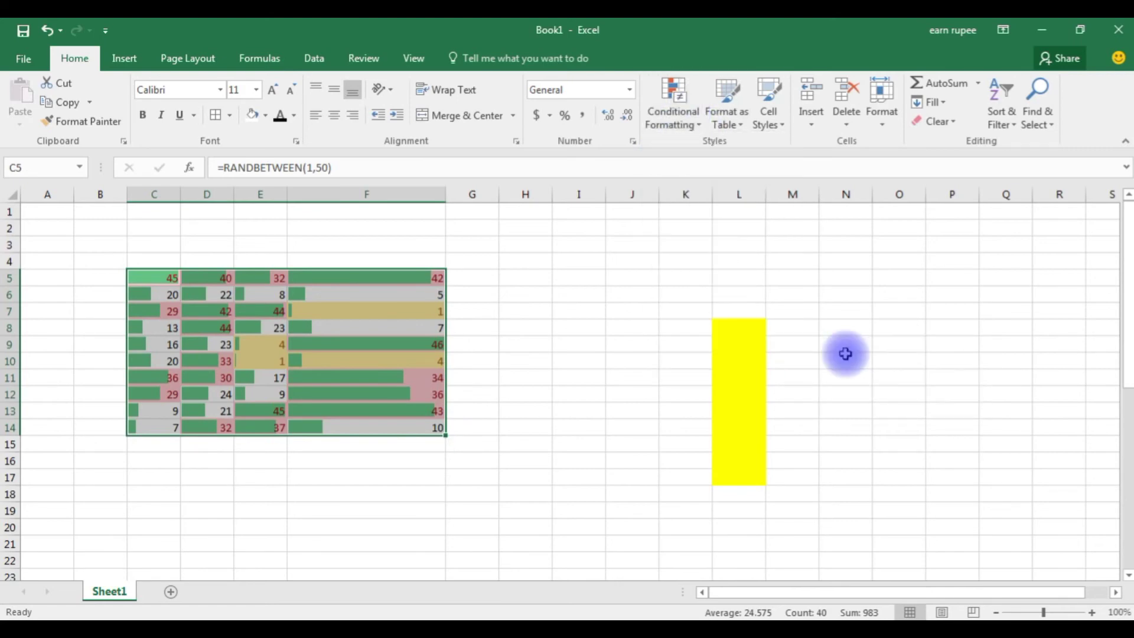
- Format C5:F14 as a table using the range $C$5:$F$14
left_click(726, 118)
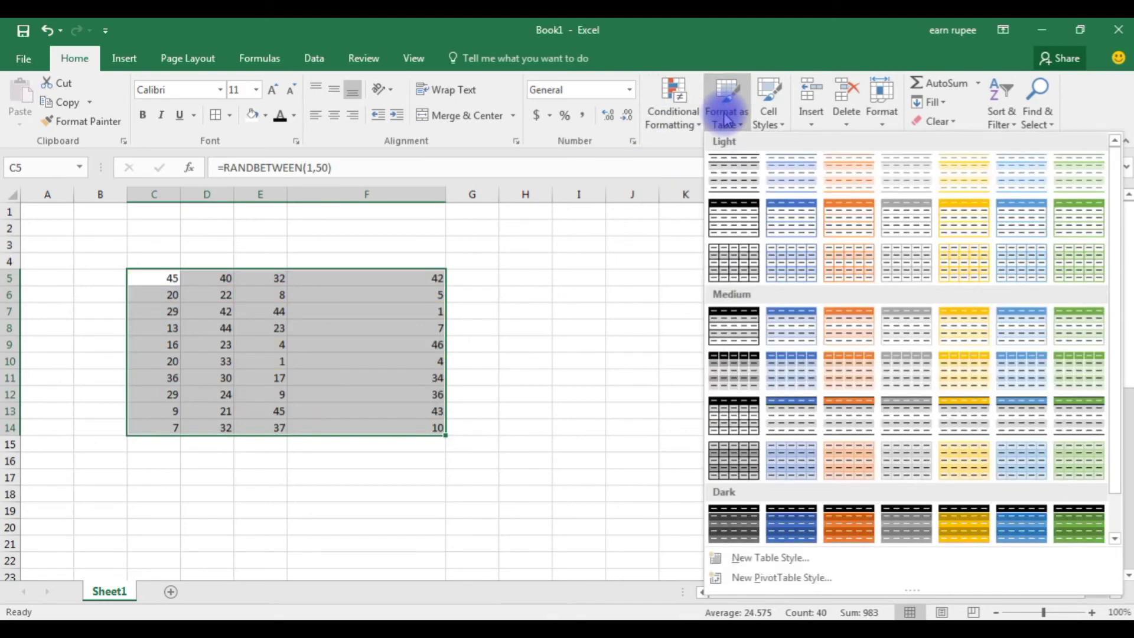
left_click(731, 222)
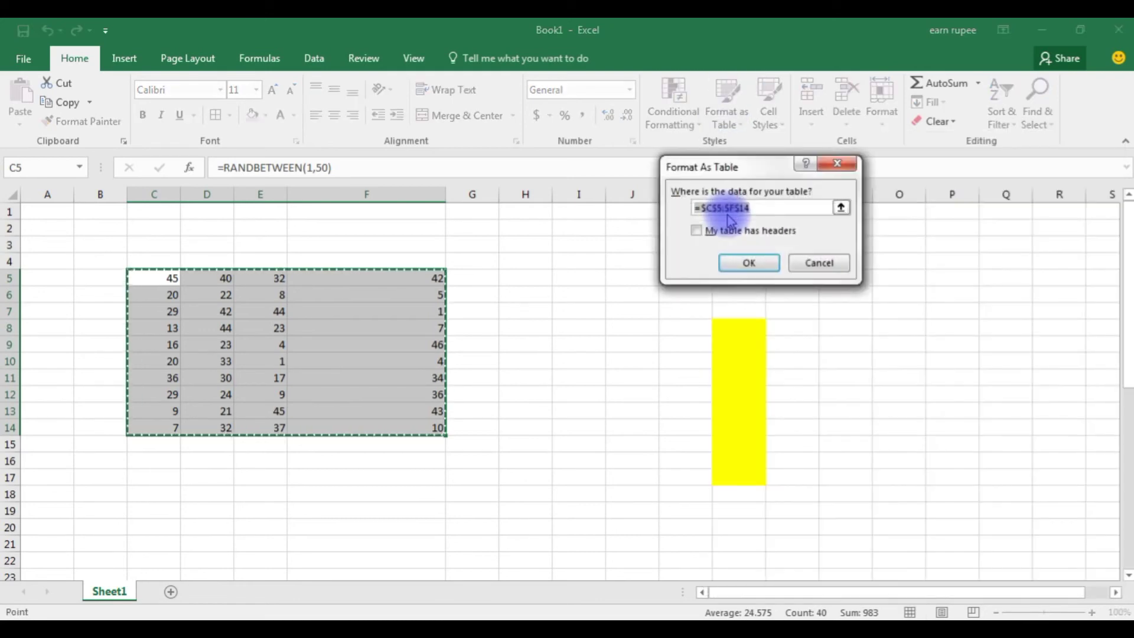
left_click(753, 264)
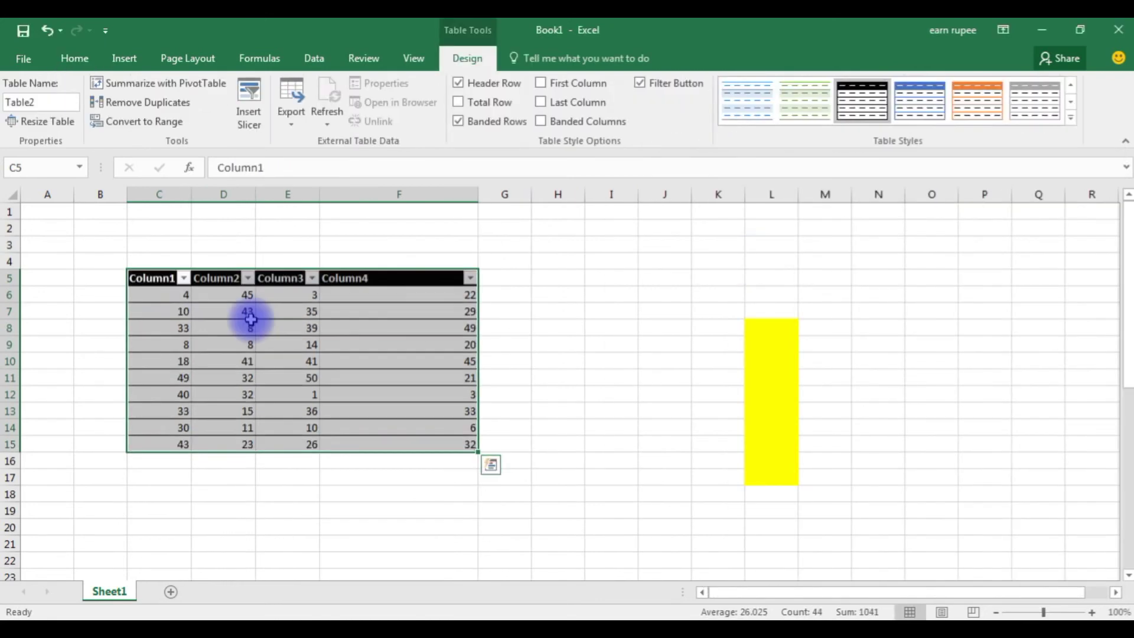
left_click(581, 346)
- Restyle the whole table with a grey Medium banded table style
key("ctrl+a")
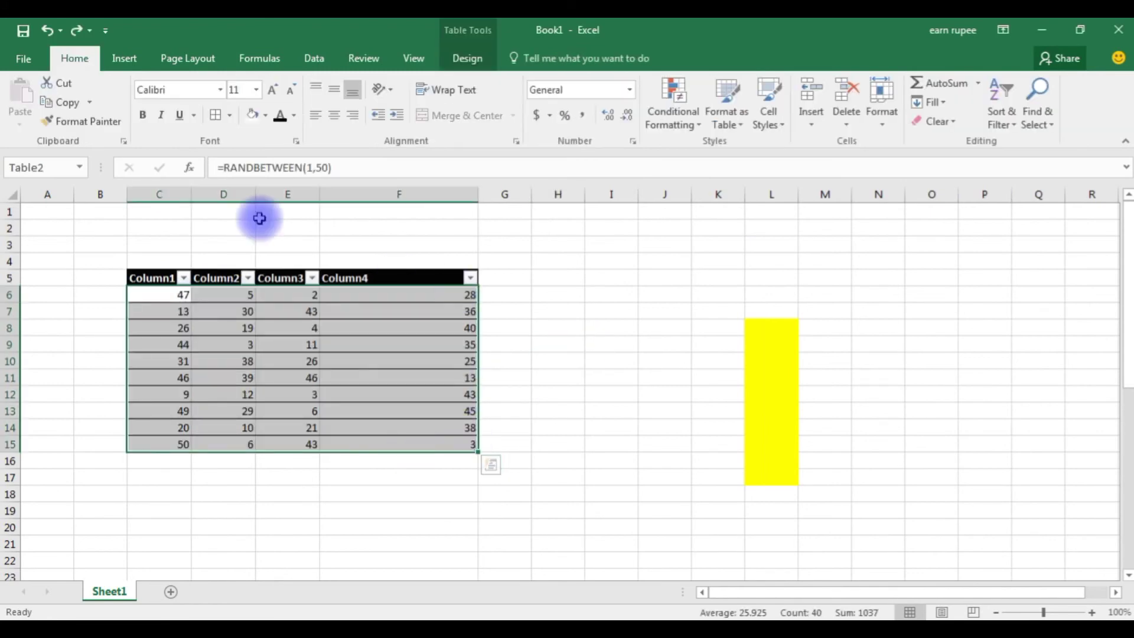
left_click(728, 112)
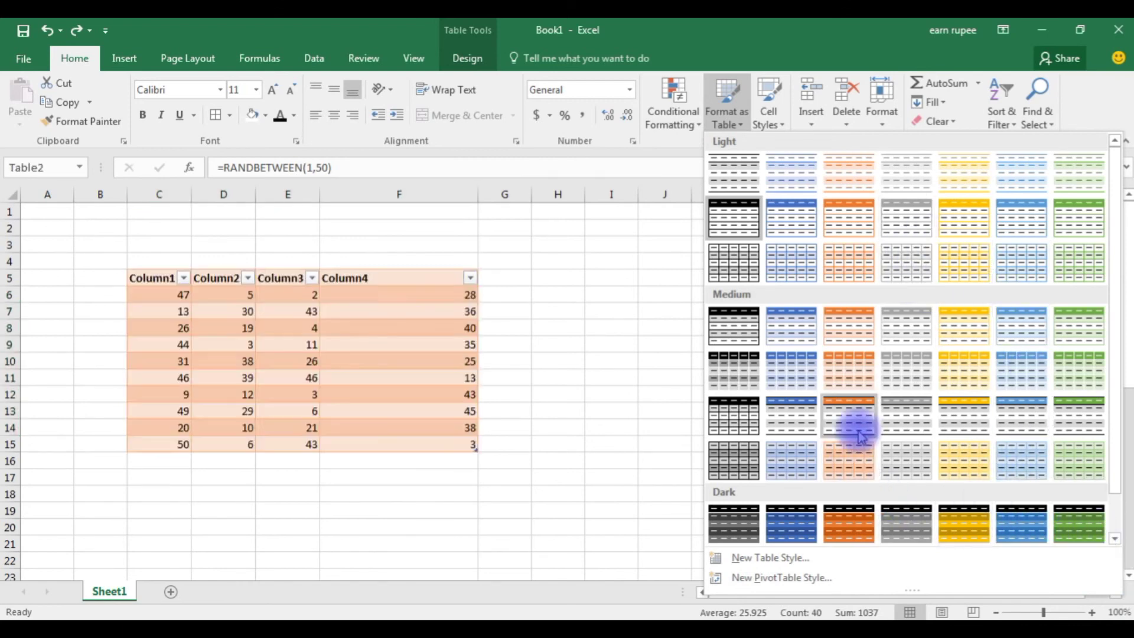
left_click(894, 374)
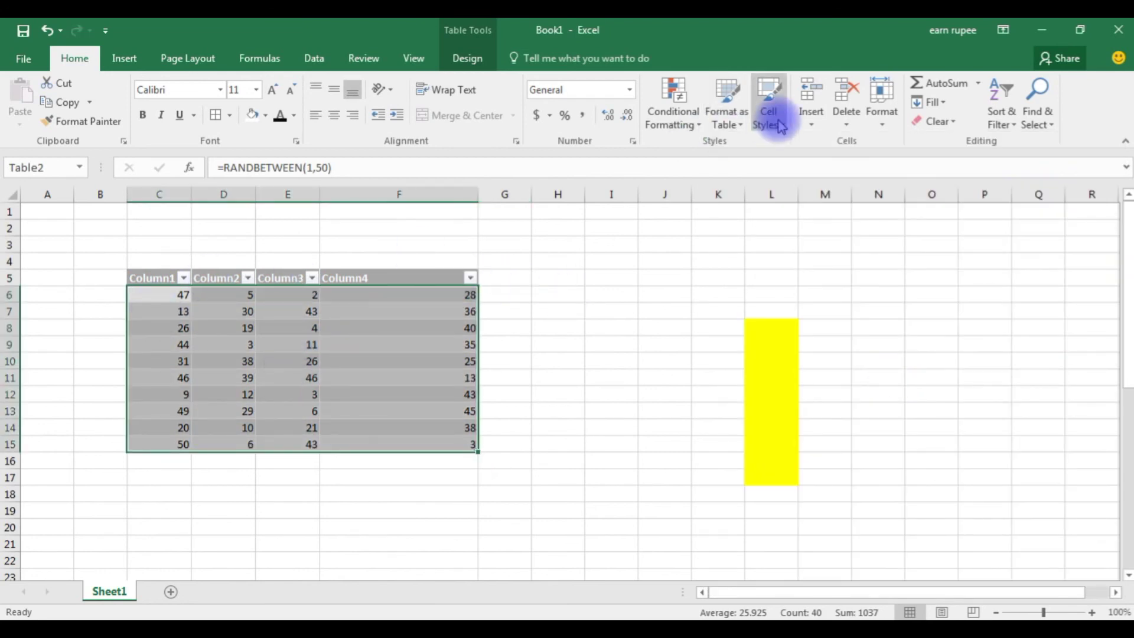
left_click(288, 352)
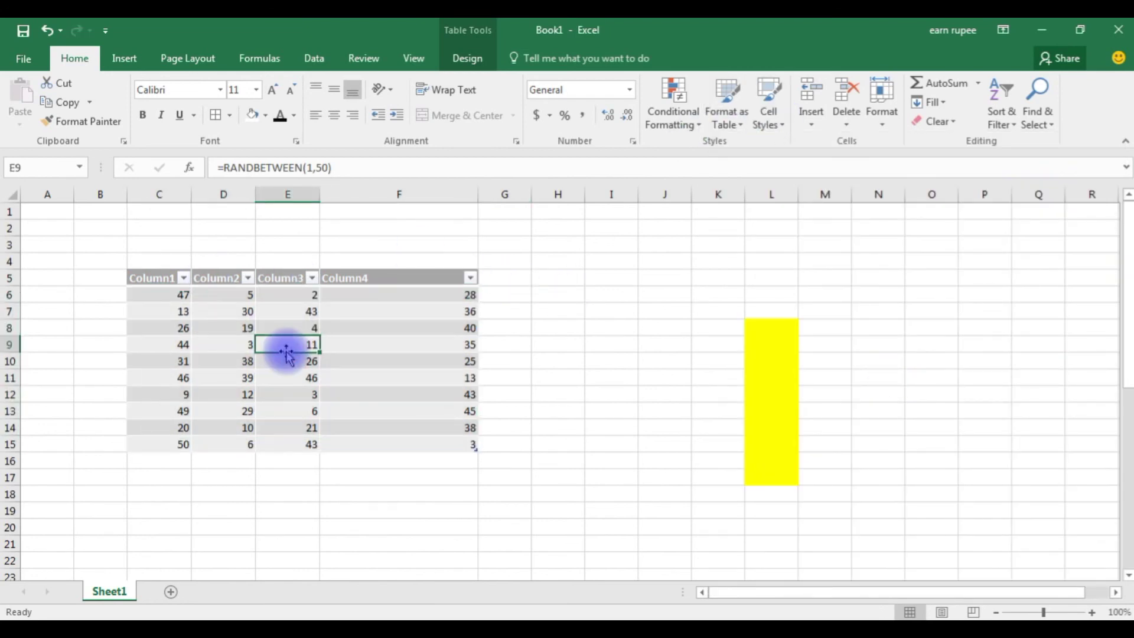
- Apply the Title cell style to cells E9:F9 so 11 and 35 appear larger
left_click_drag(288, 352, 460, 353)
left_click(779, 126)
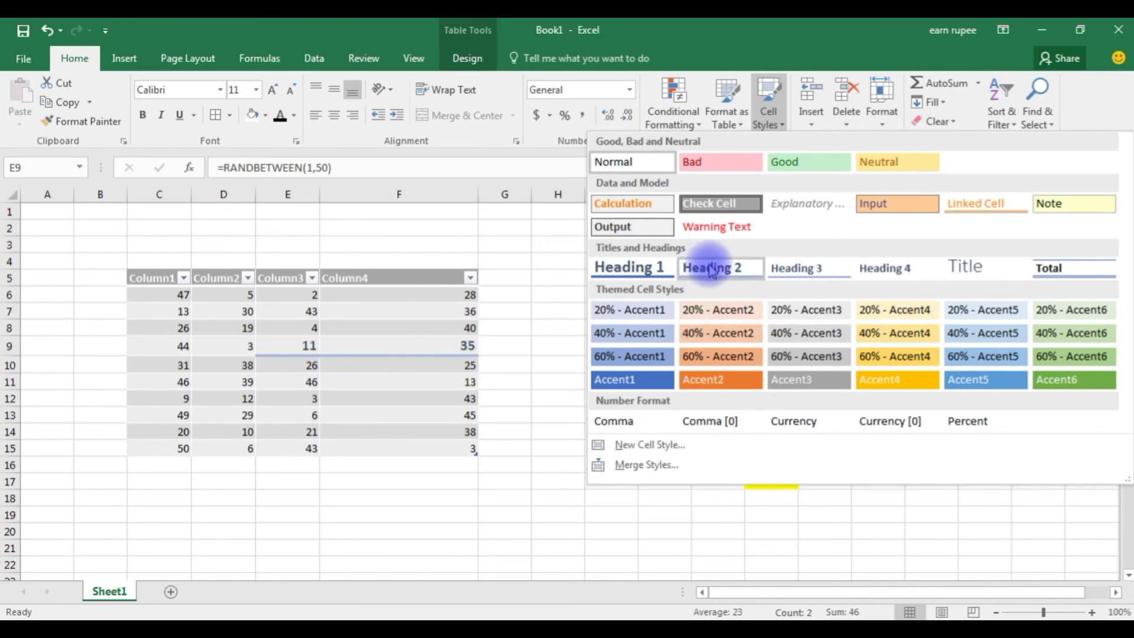
left_click(965, 273)
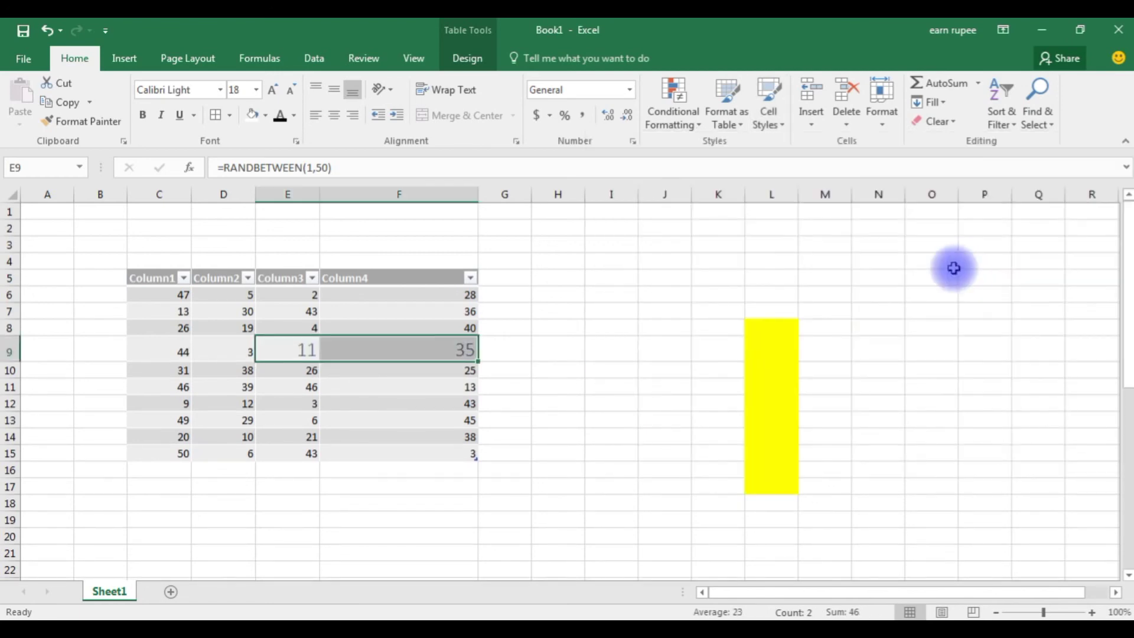